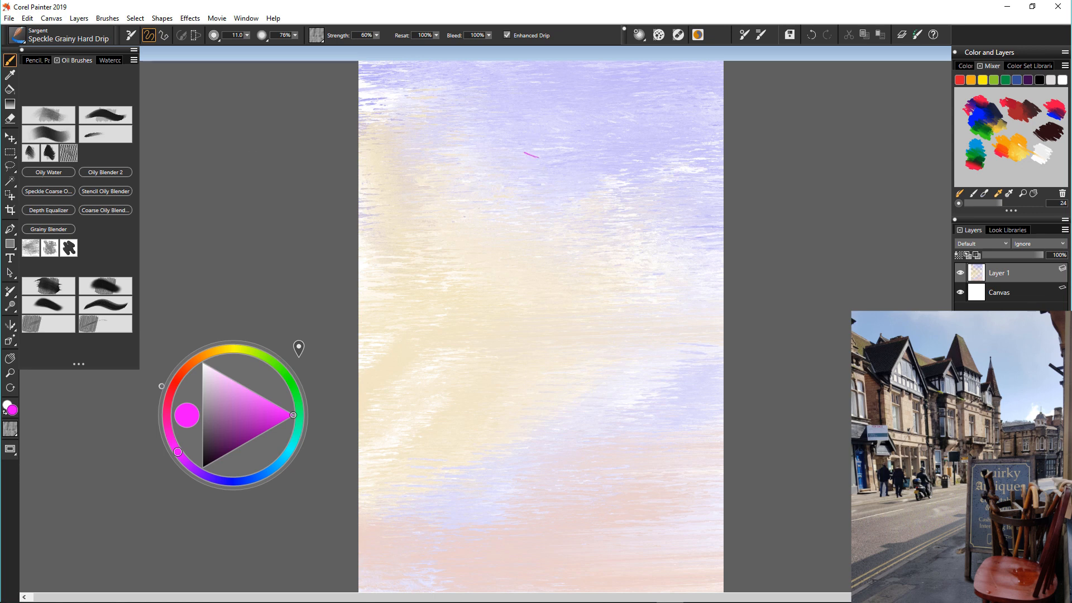
Undo the magenta test stroke and choose a muted brownish tan as the brush color
key("ctrl+z")
left_click(210, 385)
left_click(216, 350)
left_click(220, 404)
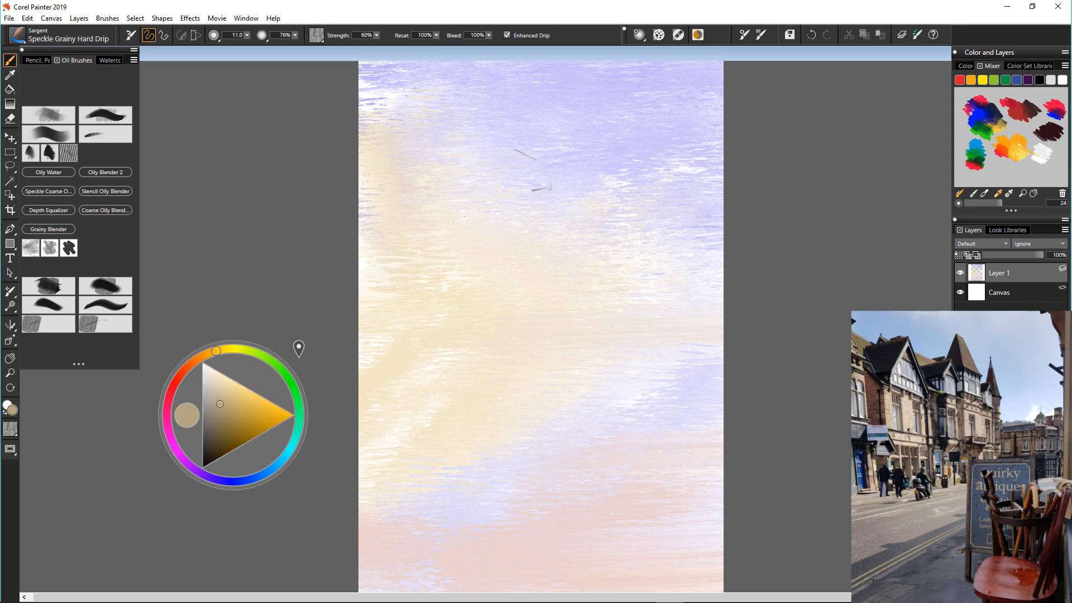
On a new layer, sketch the tall pointed tower roof, the small gable beside it and their vertical wall lines in tan
mouse_move(510, 159)
left_mouse_down()
mouse_move(509, 215)
mouse_move(493, 212)
mouse_move(562, 229)
left_mouse_up()
key("ctrl+shift+n")
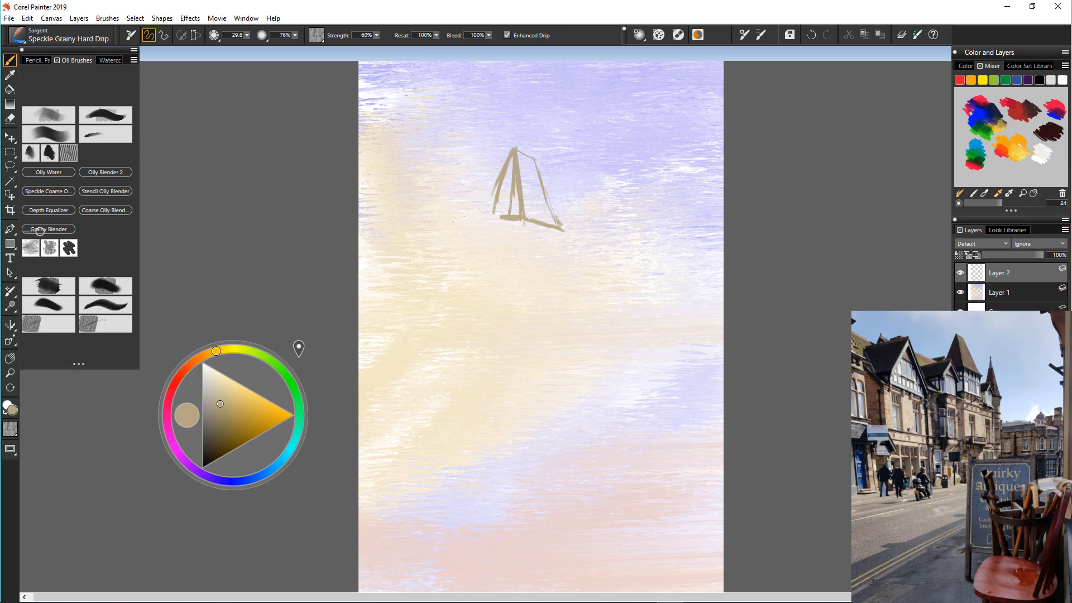
left_click_drag(555, 267, 556, 328)
left_click_drag(519, 224, 519, 259)
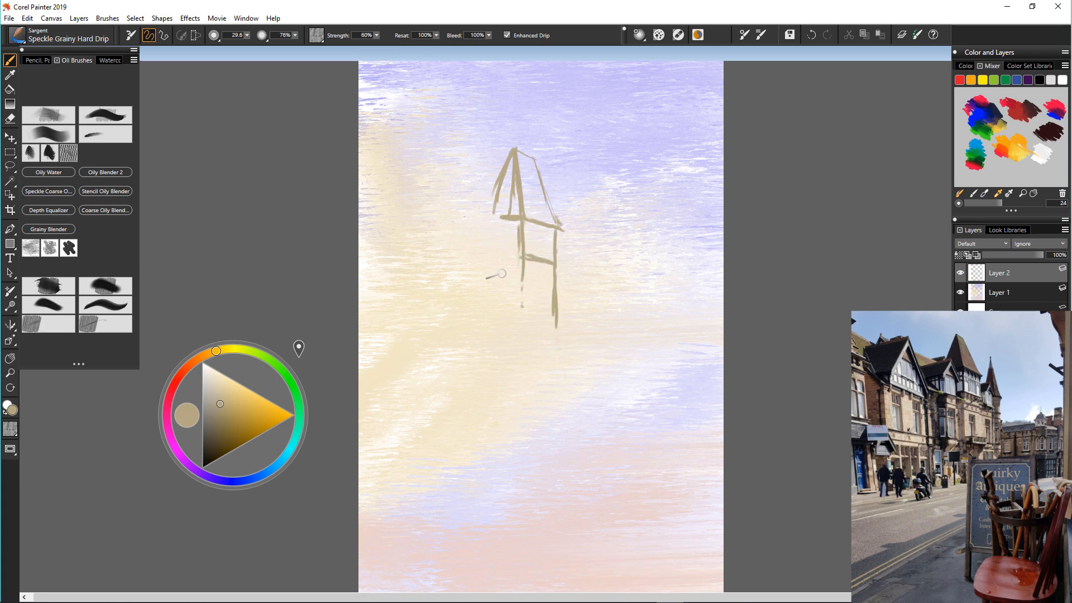
left_click_drag(483, 194, 463, 230)
left_click_drag(501, 224, 498, 299)
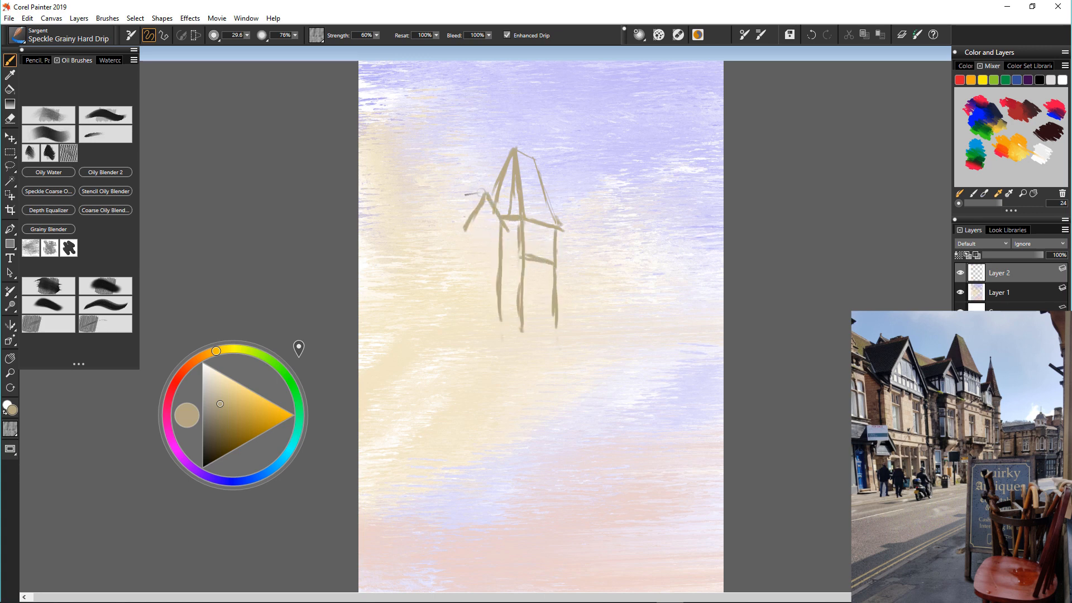
left_click_drag(468, 226, 472, 329)
Sketch the large gable beside the tower, erasing the misplaced slanted lines and redrawing its sloping roof edges
mouse_move(421, 162)
left_mouse_down()
mouse_move(442, 252)
mouse_move(438, 235)
left_mouse_up()
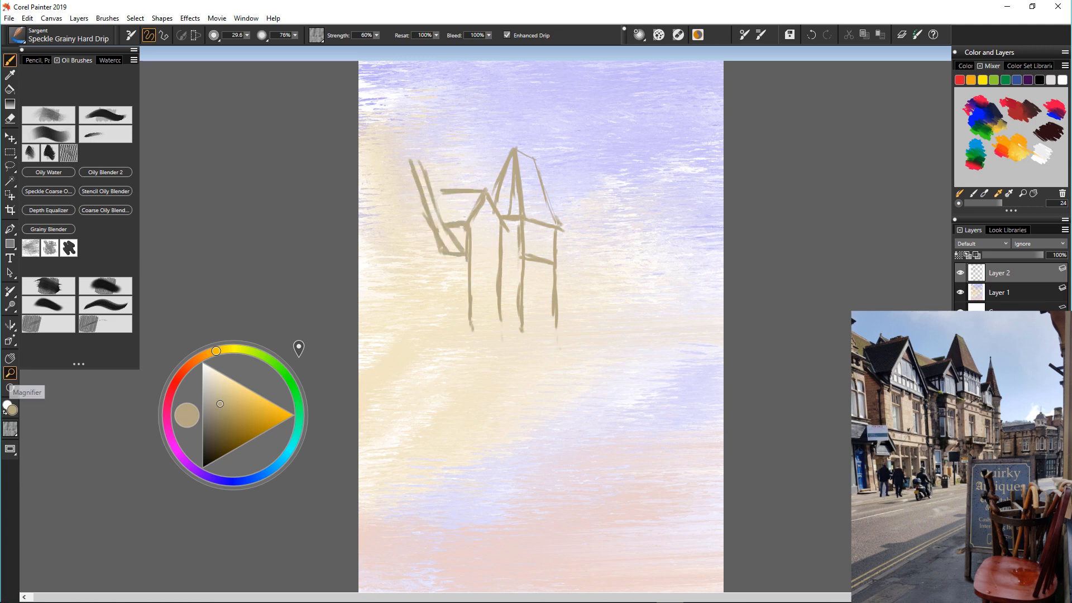
left_click(10, 118)
mouse_move(423, 167)
left_mouse_down()
mouse_move(457, 243)
mouse_move(434, 221)
left_mouse_up()
key("b")
left_click_drag(437, 223, 465, 251)
left_click_drag(408, 181, 446, 249)
left_click_drag(409, 158, 375, 233)
mouse_move(407, 157)
left_mouse_down()
mouse_move(376, 158)
mouse_move(416, 179)
left_mouse_up()
Scale the building sketch down slightly with a transform and apply it
left_click(27, 18)
mouse_move(53, 193)
left_click(189, 210)
left_click(664, 241)
left_click(303, 35)
mouse_move(411, 352)
left_mouse_down()
mouse_move(424, 326)
mouse_move(405, 328)
left_mouse_up()
Transform the building sketch on Layer 2 again to adjust its fit on the canvas, and commit the change
left_click(9, 359)
left_click(507, 346)
left_click_drag(491, 251, 502, 250)
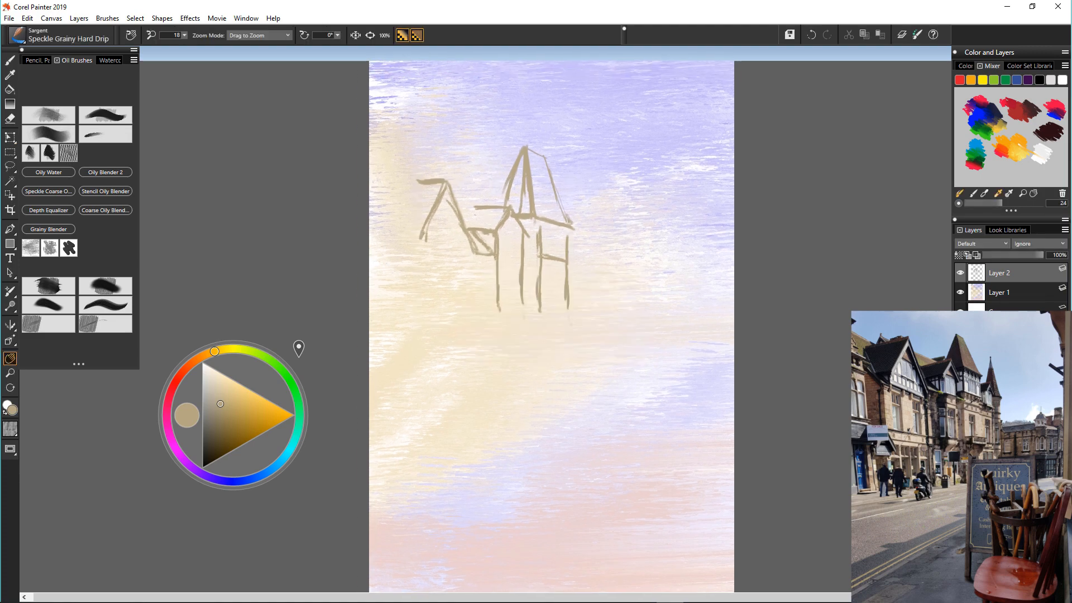
left_click(10, 195)
left_click(27, 18)
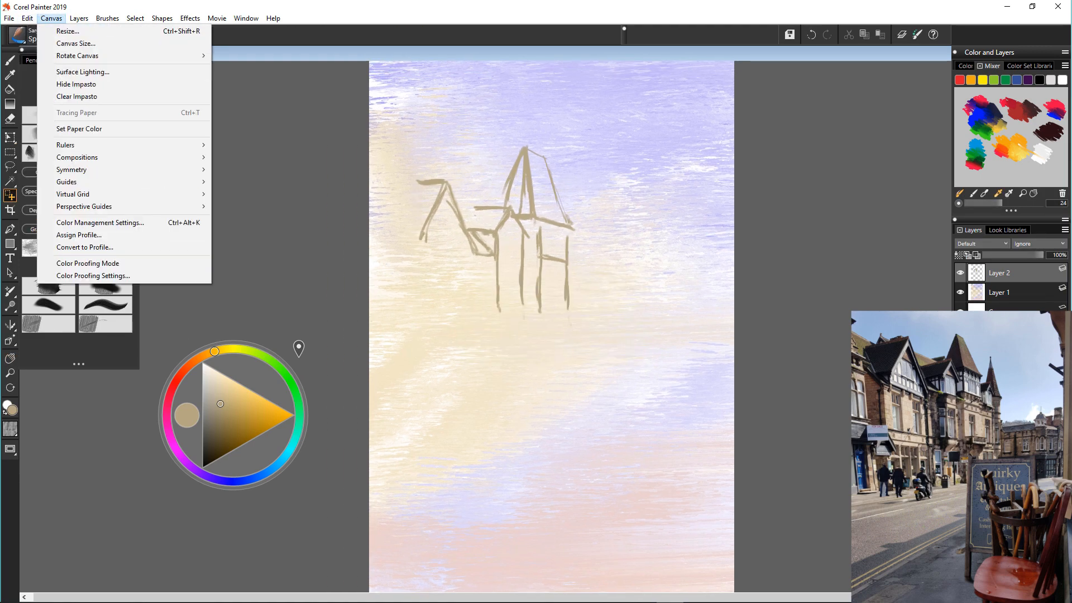
left_click(45, 182)
left_click_drag(486, 254, 479, 252)
left_click(135, 18)
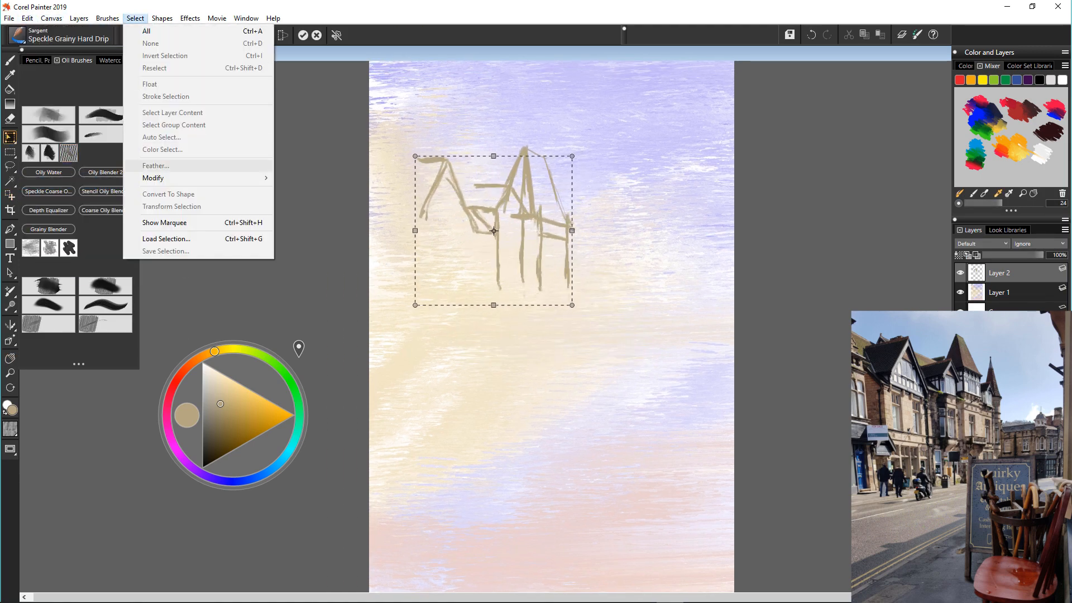
left_click(303, 35)
Erase the background inside the tower roof and upper walls on Layer 1, and tidy the overlapping lines on Layer 2
left_click(999, 293)
left_click(10, 118)
mouse_move(523, 166)
left_mouse_down()
mouse_move(526, 205)
mouse_move(555, 252)
left_mouse_up()
left_click(999, 273)
mouse_move(523, 168)
left_mouse_down()
mouse_move(525, 204)
mouse_move(509, 226)
left_mouse_up()
left_click(999, 293)
left_click(999, 273)
Adjust the height of the building sketch with a transform, and redraw the eave line under the tower roof
left_click(10, 137)
left_click_drag(584, 258, 584, 277)
left_click(10, 60)
left_click_drag(534, 217, 571, 226)
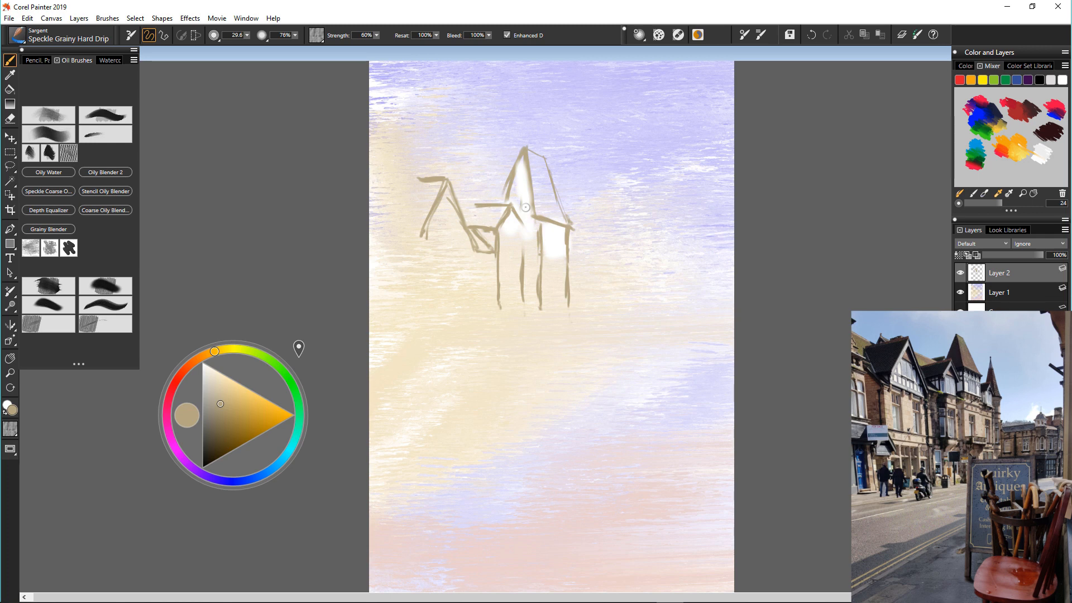
Sketch the wall corner beneath the large gable, the ledges under the tower and its lower walls
left_click_drag(475, 249, 475, 328)
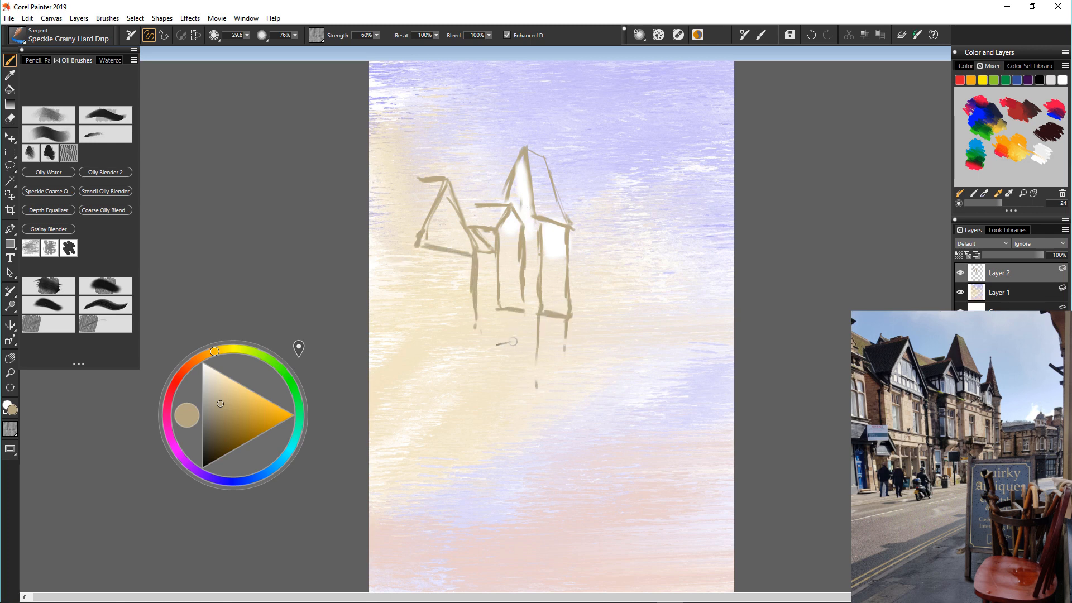
left_click_drag(522, 313, 506, 331)
left_click_drag(504, 310, 490, 329)
left_click_drag(568, 318, 557, 337)
left_click_drag(560, 330, 559, 372)
left_click_drag(507, 331, 501, 391)
left_click_drag(507, 332, 506, 400)
left_click_drag(489, 329, 489, 412)
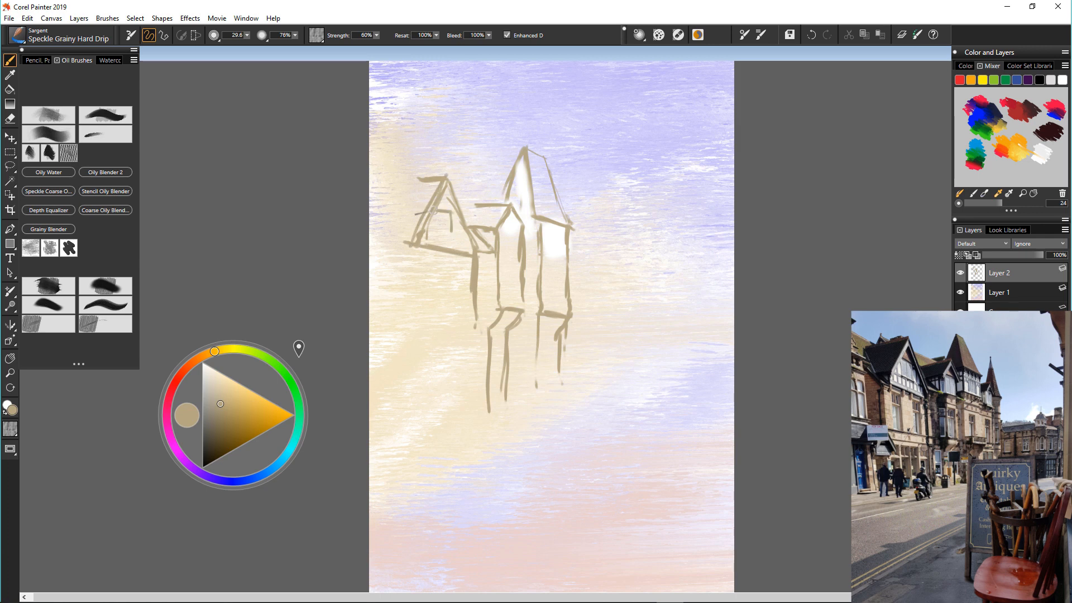
Draw the timber-framed upper storey beneath the large gable with its lower ledge, and reinforce the tower roof's far edge
mouse_move(391, 246)
left_mouse_down()
mouse_move(472, 250)
mouse_move(400, 318)
mouse_move(475, 308)
left_mouse_up()
mouse_move(461, 259)
left_mouse_down()
mouse_move(461, 296)
mouse_move(442, 306)
left_mouse_up()
left_click_drag(413, 256, 411, 306)
left_click_drag(426, 256, 426, 303)
left_click_drag(480, 329, 370, 320)
left_click_drag(535, 147, 569, 219)
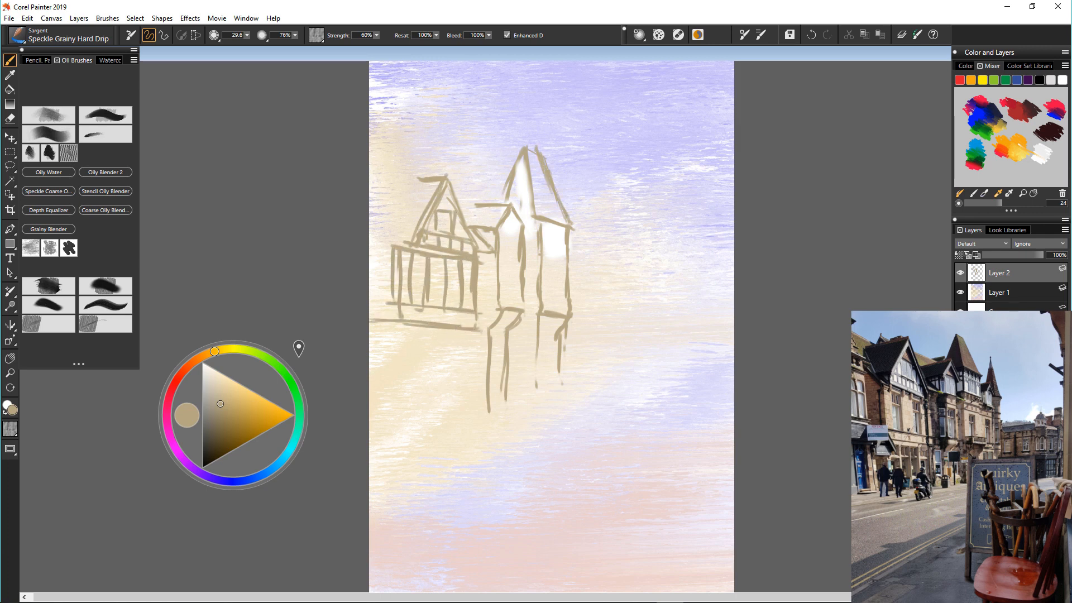
Sketch the small roof section between gable and tower, and the near edge of the timbered building
key("n")
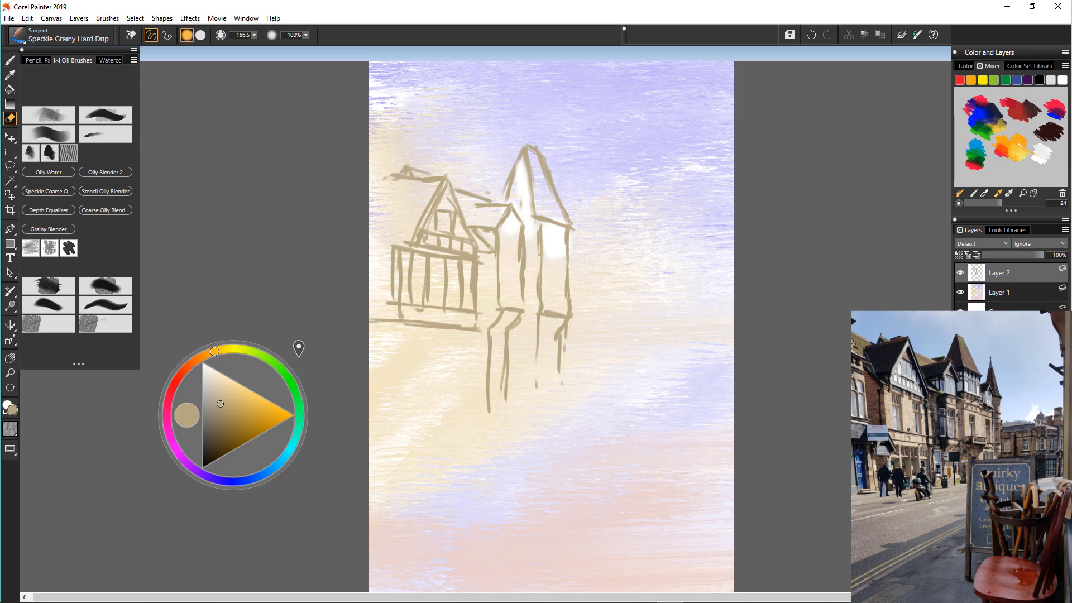
key("b")
left_click_drag(465, 193, 498, 189)
left_click_drag(497, 189, 496, 203)
mouse_move(383, 185)
left_mouse_down()
mouse_move(393, 240)
mouse_move(379, 316)
left_mouse_up()
left_click_drag(371, 319, 386, 322)
Sketch the ground-floor walls, shopfront window bars and receding pavement lines below the timbered building
left_click_drag(474, 331, 471, 419)
left_click_drag(560, 357, 560, 399)
left_click_drag(539, 357, 536, 406)
left_click_drag(536, 403, 404, 456)
left_click_drag(548, 411, 438, 448)
mouse_move(455, 338)
left_mouse_down()
mouse_move(454, 424)
mouse_move(425, 427)
left_mouse_up()
mouse_move(409, 338)
left_mouse_down()
mouse_move(383, 352)
mouse_move(430, 431)
left_mouse_up()
left_click_drag(405, 339, 430, 334)
left_click_drag(420, 342, 402, 433)
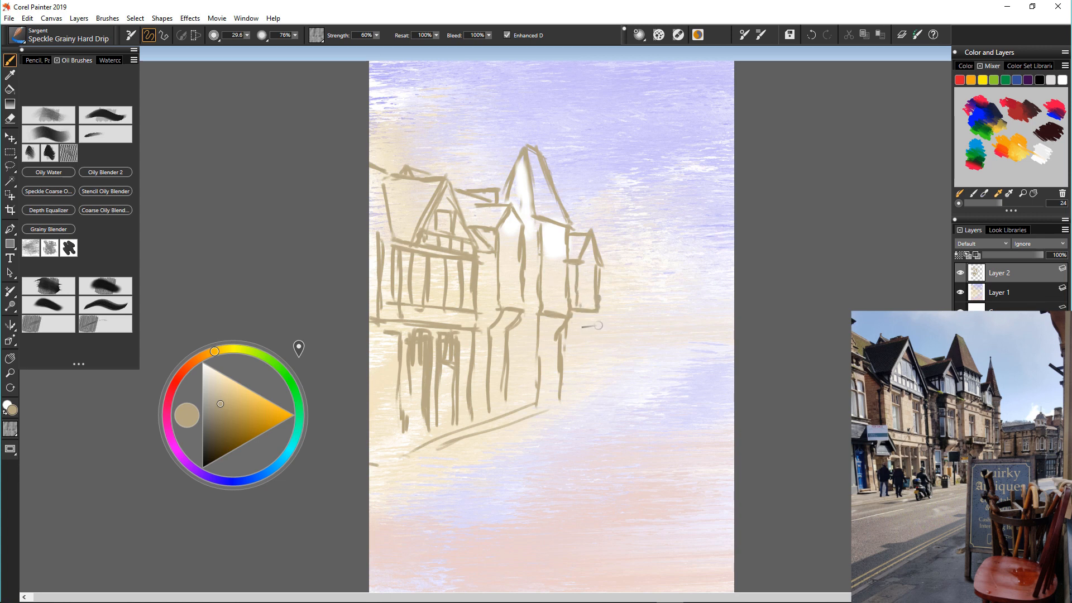
Sketch the slender second spire with its eave, the tower walls below it and their base line
left_click_drag(594, 317, 590, 385)
left_click_drag(592, 337, 588, 399)
mouse_move(587, 263)
left_mouse_down()
mouse_move(616, 245)
mouse_move(620, 262)
left_mouse_up()
left_click_drag(600, 263, 623, 261)
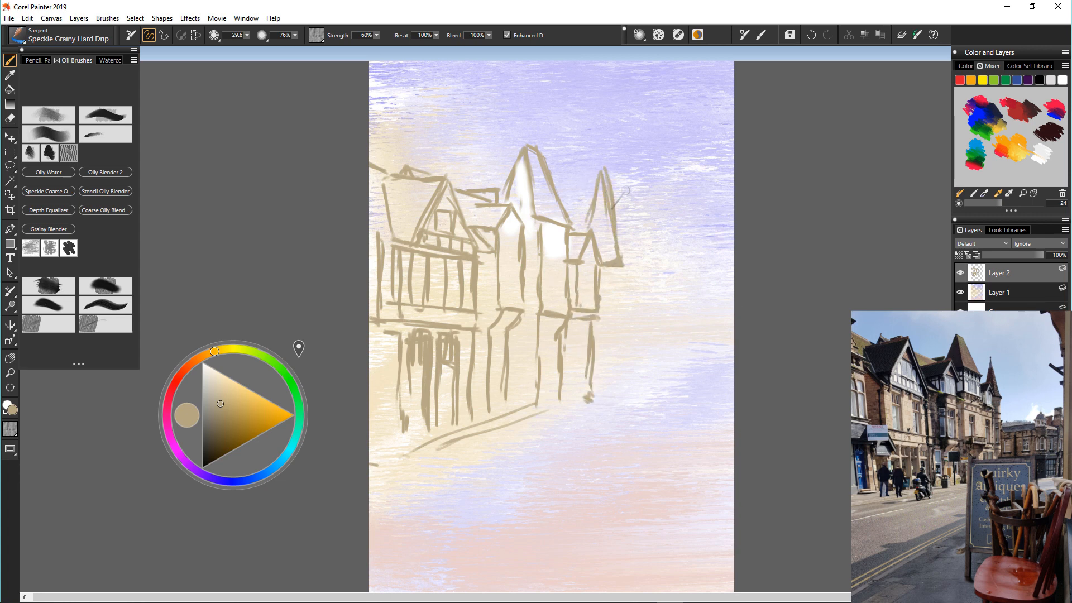
left_click_drag(602, 179, 610, 260)
left_click_drag(613, 267, 612, 307)
left_click_drag(592, 391, 609, 390)
left_click_drag(612, 273, 608, 385)
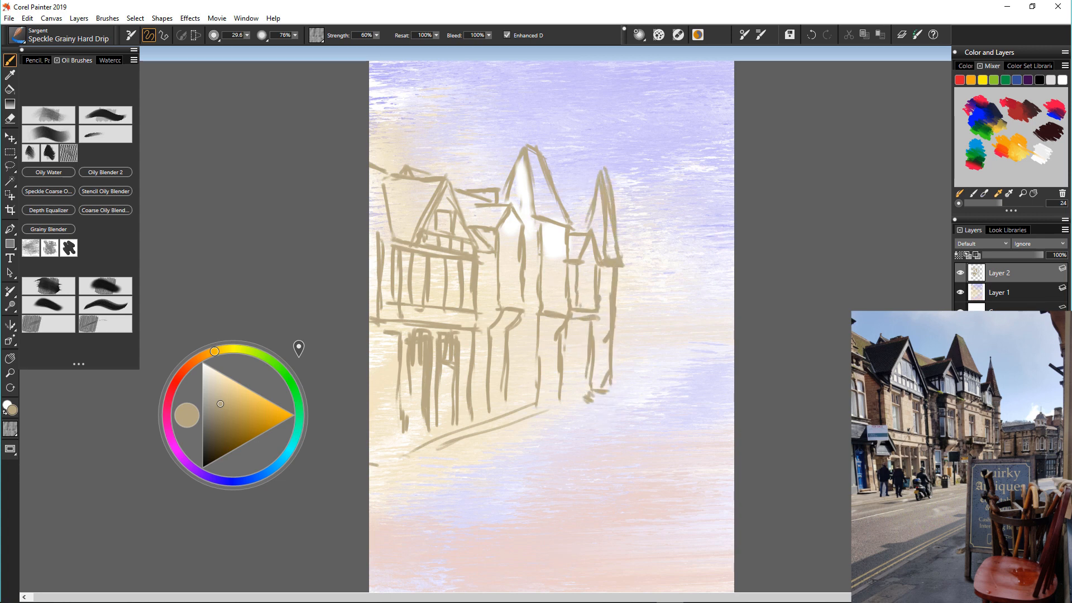
Add ledges and thicker walls to the second tower, erase stray marks, and sketch the building's base at street level
left_click_drag(596, 340, 608, 350)
left_click_drag(600, 281, 612, 287)
key("n")
left_click_drag(614, 326, 591, 397)
key("b")
left_click_drag(591, 345, 586, 436)
mouse_move(543, 355)
left_mouse_down()
mouse_move(560, 352)
mouse_move(558, 430)
left_mouse_up()
left_click_drag(556, 427, 583, 420)
mouse_move(593, 271)
left_mouse_down()
mouse_move(597, 408)
mouse_move(658, 385)
left_mouse_up()
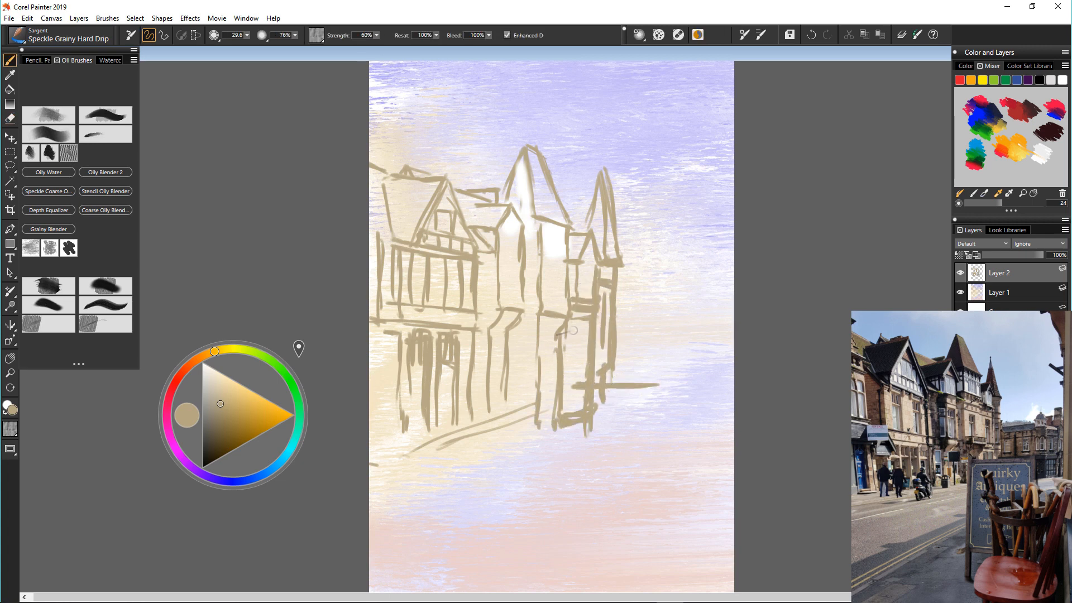
Sketch the ledges and window details on the main tower's front wall, erasing stray lines
left_click_drag(537, 359, 558, 357)
left_click_drag(542, 374, 578, 370)
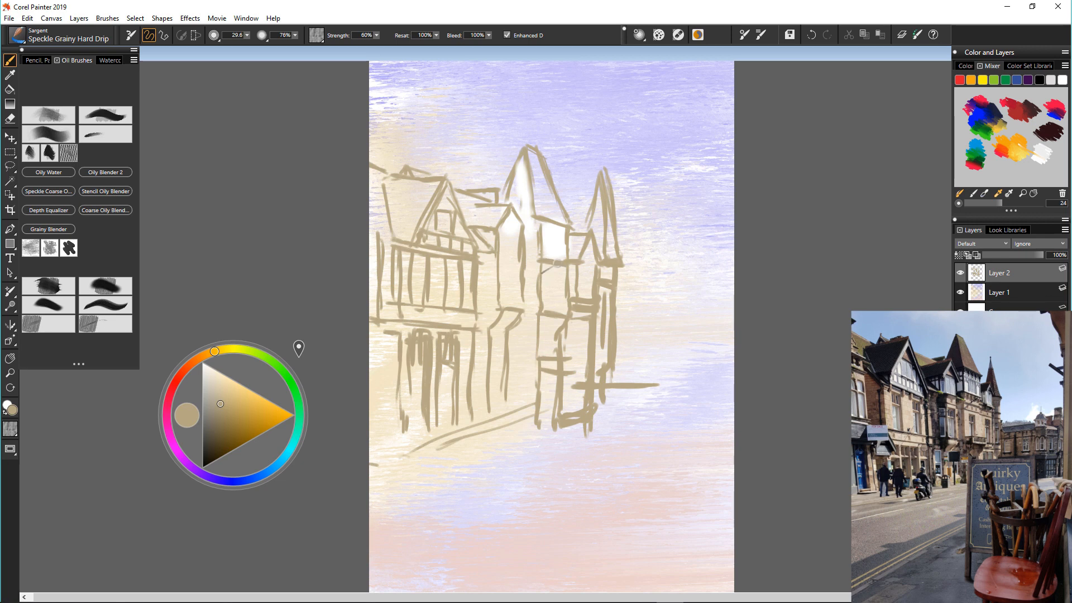
left_click_drag(557, 262, 563, 259)
left_click_drag(542, 288, 565, 273)
key("n")
left_click_drag(544, 314, 564, 329)
Darken the corbelled section and lower corner of the main tower, and extend a pavement line from its base
key("b")
left_click_drag(566, 286, 567, 337)
mouse_move(540, 299)
left_mouse_down()
mouse_move(540, 330)
mouse_move(576, 327)
left_mouse_up()
left_click_drag(569, 335, 558, 351)
mouse_move(541, 366)
left_mouse_down()
mouse_move(557, 363)
mouse_move(540, 427)
left_mouse_up()
left_click_drag(550, 423, 438, 474)
Sketch the two upright sides of the foreground signboard, erasing the stray marks near its upper edge
left_click_drag(562, 391, 557, 549)
key("n")
mouse_move(596, 390)
left_mouse_down()
mouse_move(587, 432)
mouse_move(569, 427)
mouse_move(606, 390)
left_mouse_up()
key("b")
left_click_drag(557, 477, 558, 551)
left_click_drag(659, 375, 660, 475)
Sketch the foreground chair's seat outline and its front legs
mouse_move(590, 504)
left_mouse_down()
mouse_move(688, 503)
mouse_move(581, 543)
left_mouse_up()
mouse_move(583, 545)
left_mouse_down()
mouse_move(696, 556)
mouse_move(590, 592)
left_mouse_up()
left_click_drag(607, 555, 597, 595)
left_click_drag(608, 558, 607, 527)
left_click_drag(677, 527, 682, 576)
left_click_drag(688, 525, 691, 576)
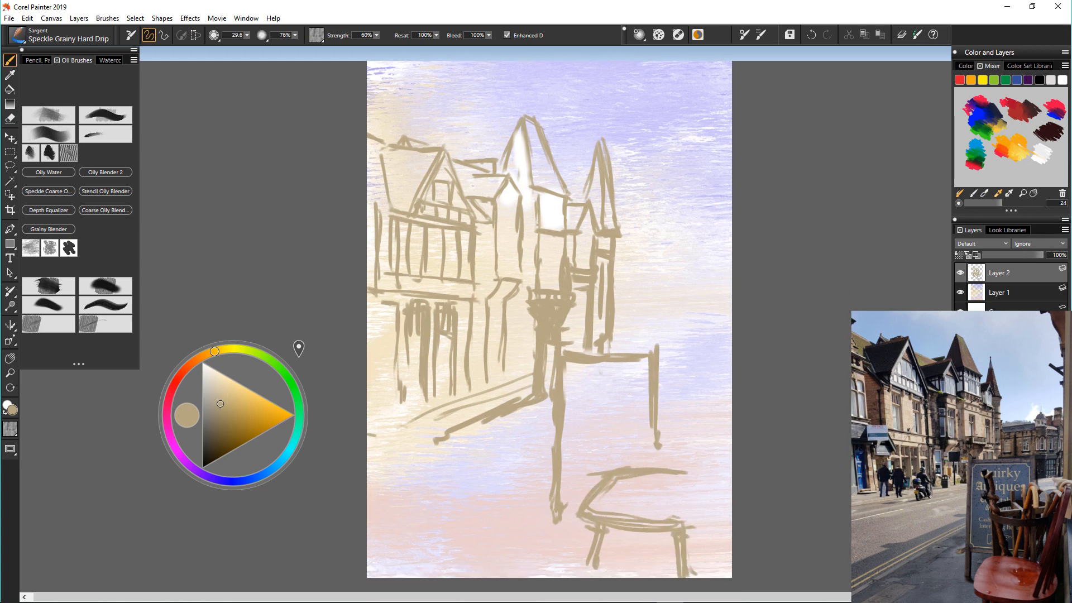
Add the foreground chair's leg rung, rounded seat corner, thicker leg and tall back post
mouse_move(601, 548)
left_mouse_down()
mouse_move(675, 553)
mouse_move(720, 504)
left_mouse_up()
left_click_drag(690, 524, 697, 574)
left_click_drag(720, 366, 699, 492)
left_click_drag(719, 390, 725, 391)
left_click_drag(719, 391, 691, 505)
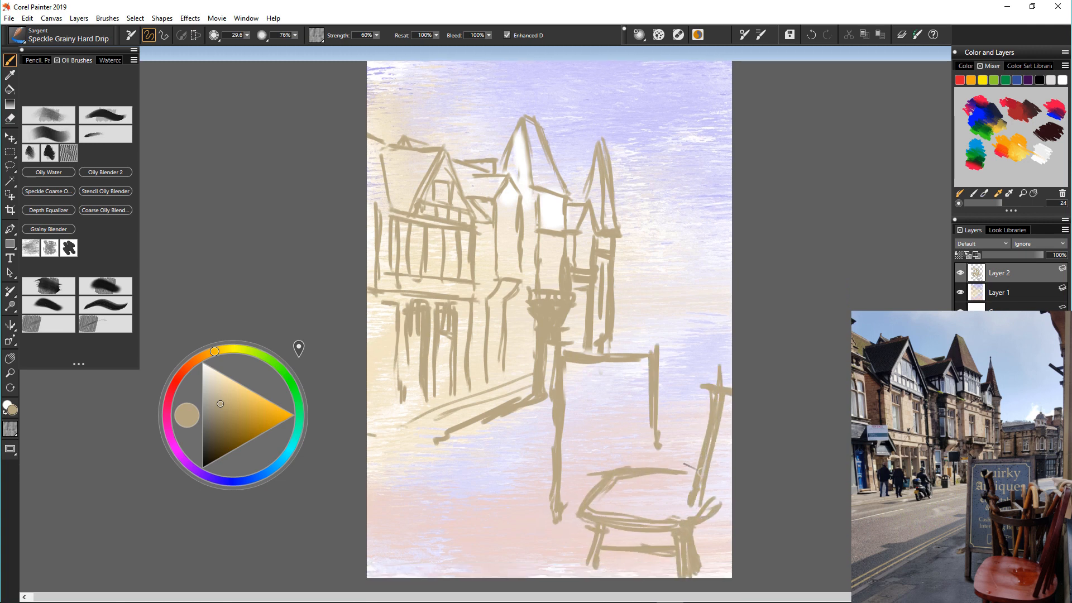
Sketch the curved chair back with its supports and a bent post above the seat, erasing and redrawing its upper curve
mouse_move(596, 414)
left_mouse_down()
mouse_move(690, 413)
mouse_move(683, 471)
left_mouse_up()
left_click_drag(603, 424, 598, 472)
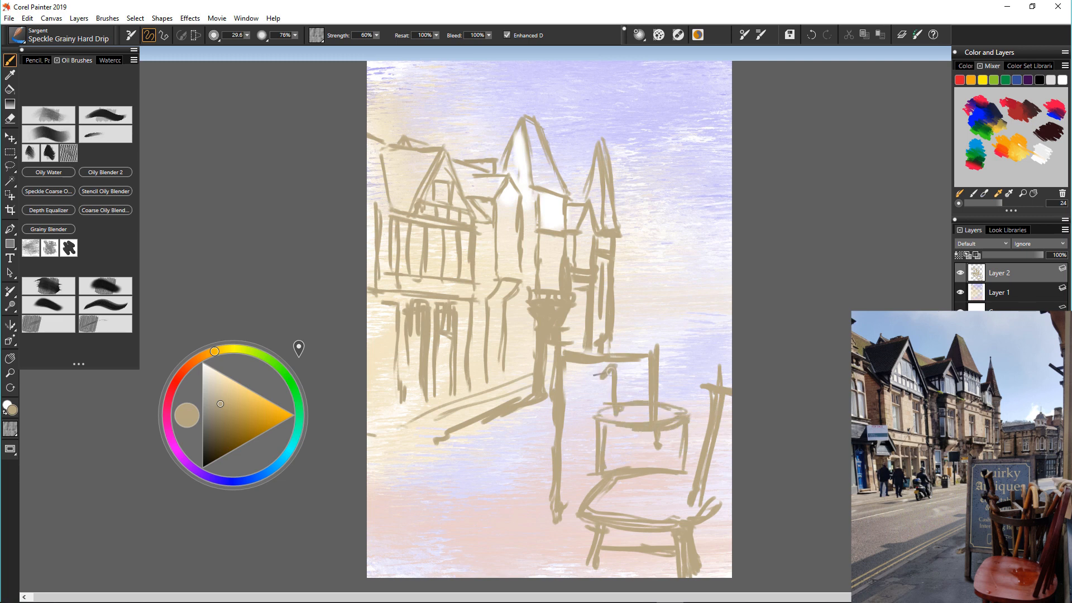
left_click_drag(615, 366, 603, 378)
mouse_move(618, 415)
left_mouse_down()
mouse_move(670, 425)
mouse_move(595, 415)
left_mouse_up()
key("n")
left_click_drag(662, 405, 689, 417)
key("b")
mouse_move(612, 397)
left_mouse_down()
mouse_move(612, 420)
mouse_move(682, 425)
mouse_move(691, 413)
left_mouse_up()
Add the stacked chair pieces behind the chair back, and draw the signboard's lower and upper edges
left_click_drag(649, 374, 639, 415)
left_click_drag(660, 384, 683, 376)
left_click_drag(622, 440, 685, 431)
left_click_drag(645, 473, 695, 489)
left_click_drag(606, 427, 606, 471)
left_click_drag(561, 478, 602, 479)
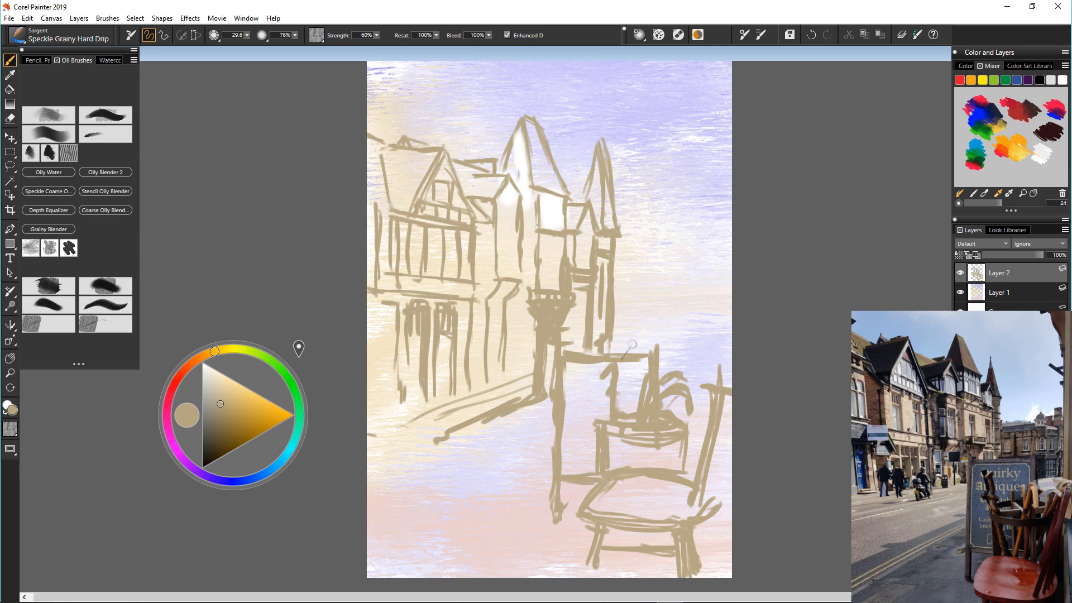
left_click_drag(563, 349, 654, 347)
Sketch the distant row of buildings beyond the spires with its rooflines, small turret, windows and base line
left_click_drag(615, 255, 686, 258)
left_click_drag(615, 276, 695, 275)
left_click_drag(707, 225, 708, 333)
left_click_drag(689, 241, 690, 351)
mouse_move(684, 245)
left_mouse_down()
mouse_move(716, 243)
mouse_move(709, 229)
left_mouse_up()
mouse_move(692, 252)
left_mouse_down()
mouse_move(731, 271)
mouse_move(700, 313)
left_mouse_up()
left_click_drag(695, 275, 695, 319)
left_click_drag(722, 283, 721, 321)
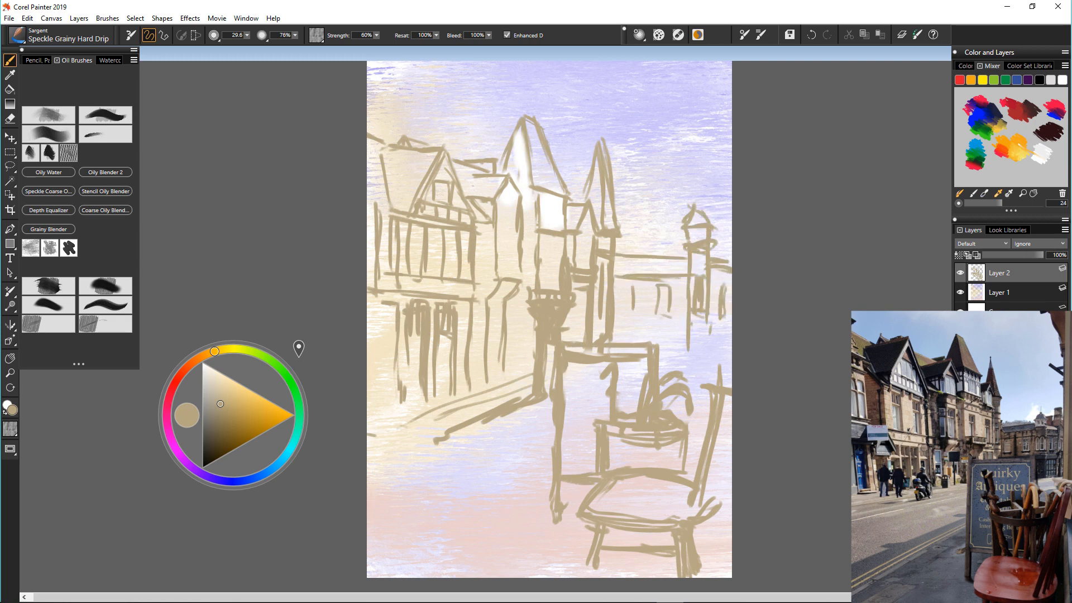
left_click_drag(624, 288, 634, 316)
mouse_move(661, 337)
left_mouse_down()
mouse_move(730, 331)
mouse_move(686, 333)
left_mouse_up()
Sketch the foreground road edge lines running from the signboard, and add a pavement line below the timbered building
left_click_drag(409, 527, 551, 462)
left_click_drag(555, 502, 557, 527)
left_click_drag(450, 514, 546, 468)
mouse_move(376, 434)
left_mouse_down()
mouse_move(530, 398)
mouse_move(387, 448)
left_mouse_up()
scroll(489, 396, "down", 1)
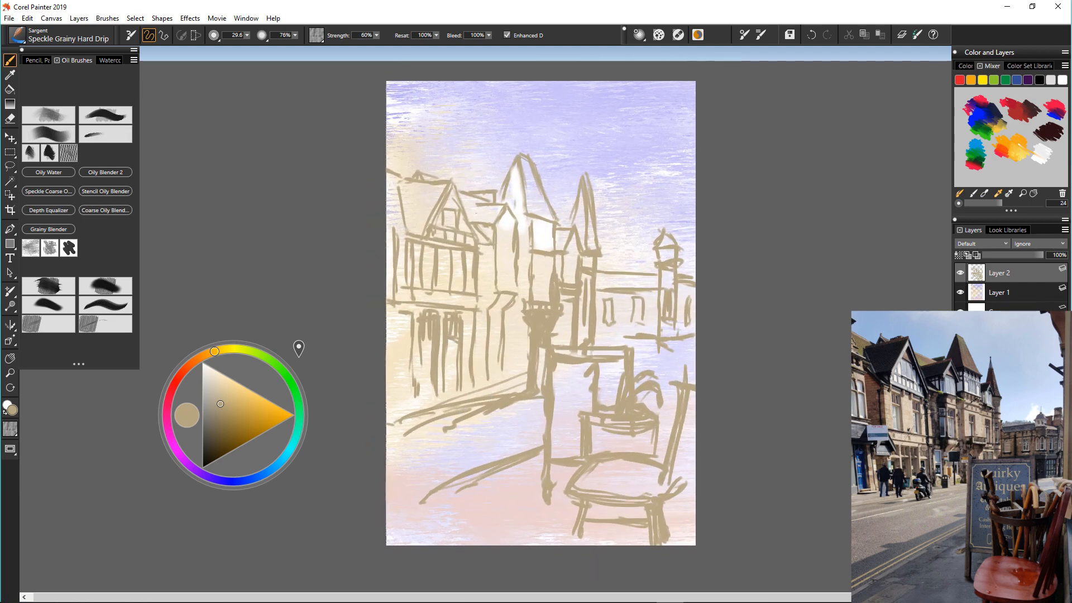
Shift the whole building and chair sketch on Layer 2 a little higher on the canvas
left_click(27, 18)
left_click(60, 182)
mouse_move(503, 335)
left_mouse_down()
mouse_move(499, 281)
mouse_move(507, 306)
left_mouse_up()
key("b")
left_click(509, 347)
Erase the colored background on Layer 1 inside the tall tower's roof and walls, ending with Layer 2 active
left_click(999, 293)
key("n")
left_click_drag(527, 150, 550, 218)
key("b")
left_click(999, 273)
key("shift+x")
mouse_move(523, 125)
left_mouse_down()
mouse_move(503, 164)
mouse_move(514, 162)
left_mouse_up()
left_click(999, 293)
key("n")
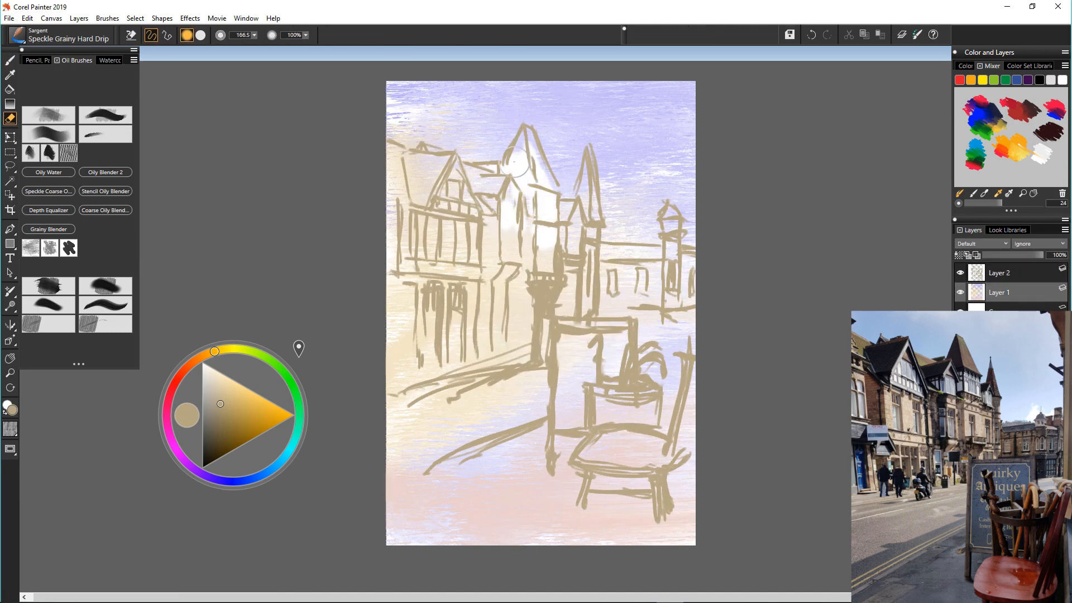
key("b")
left_click(999, 273)
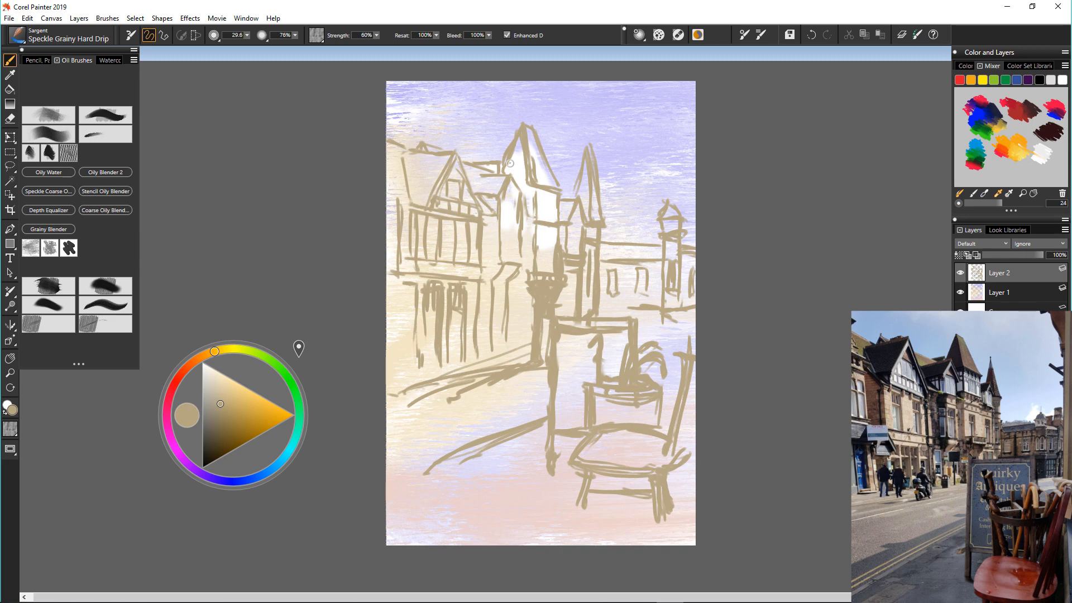
Lasso the signboard and chairs, move them slightly lower on the canvas with a transform, and deselect
key("l")
mouse_move(681, 333)
left_mouse_down()
mouse_move(598, 312)
mouse_move(689, 346)
left_mouse_up()
key("ctrl+alt+t")
mouse_move(607, 427)
left_mouse_down()
mouse_move(610, 465)
mouse_move(607, 443)
left_mouse_up()
left_click(303, 36)
left_click(10, 60)
left_click(135, 18)
left_click(158, 43)
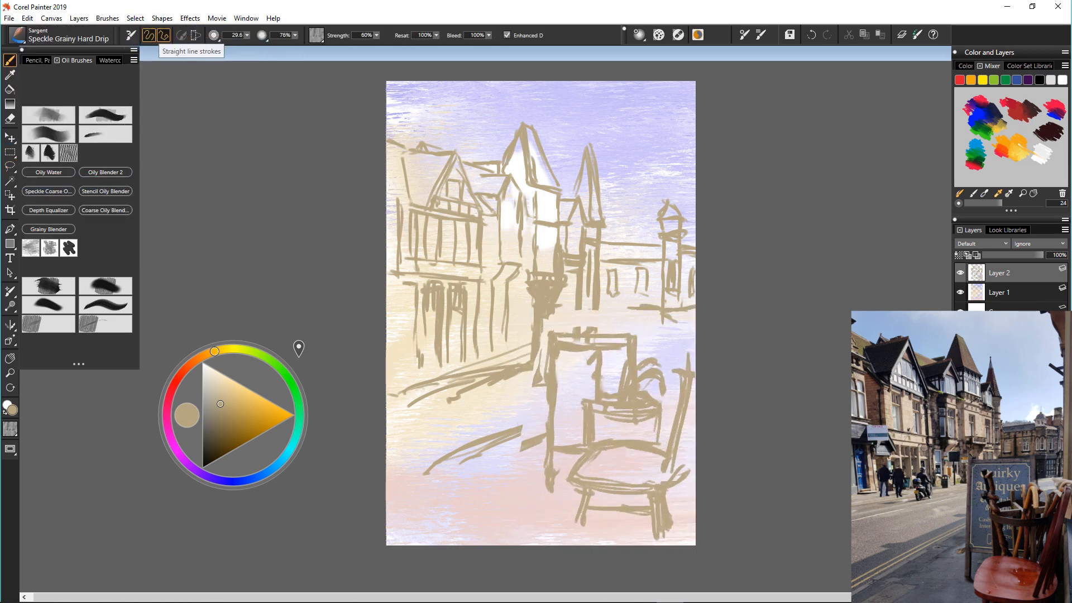
Paint the sky light blue around the rooftops and spires with a large Speckle Grainy Hard Drip brush
left_click(9, 18)
left_click(28, 137)
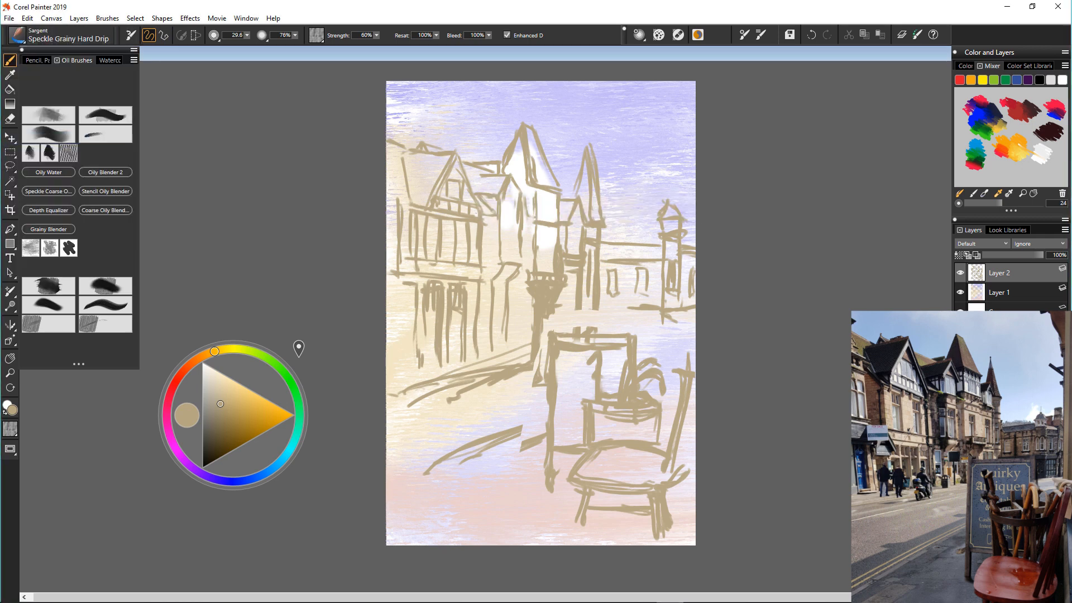
left_click_drag(244, 374, 273, 120)
left_click(302, 221)
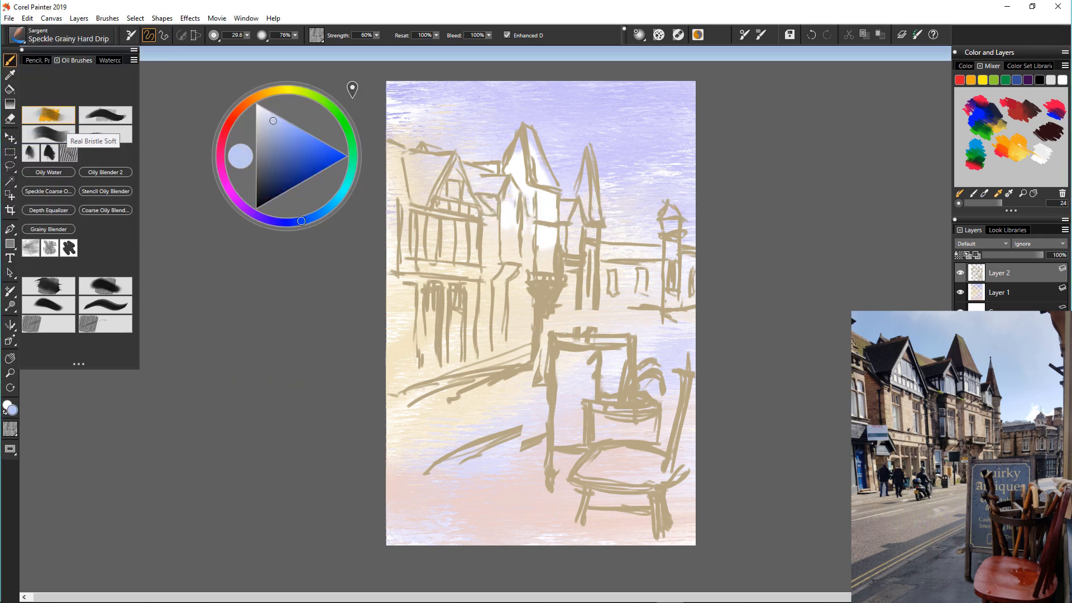
mouse_move(495, 103)
left_mouse_down()
mouse_move(494, 116)
mouse_move(470, 104)
mouse_move(460, 139)
mouse_move(502, 146)
left_mouse_up()
mouse_move(558, 115)
left_mouse_down()
mouse_move(519, 129)
mouse_move(579, 200)
mouse_move(596, 138)
mouse_move(639, 173)
mouse_move(682, 110)
left_mouse_up()
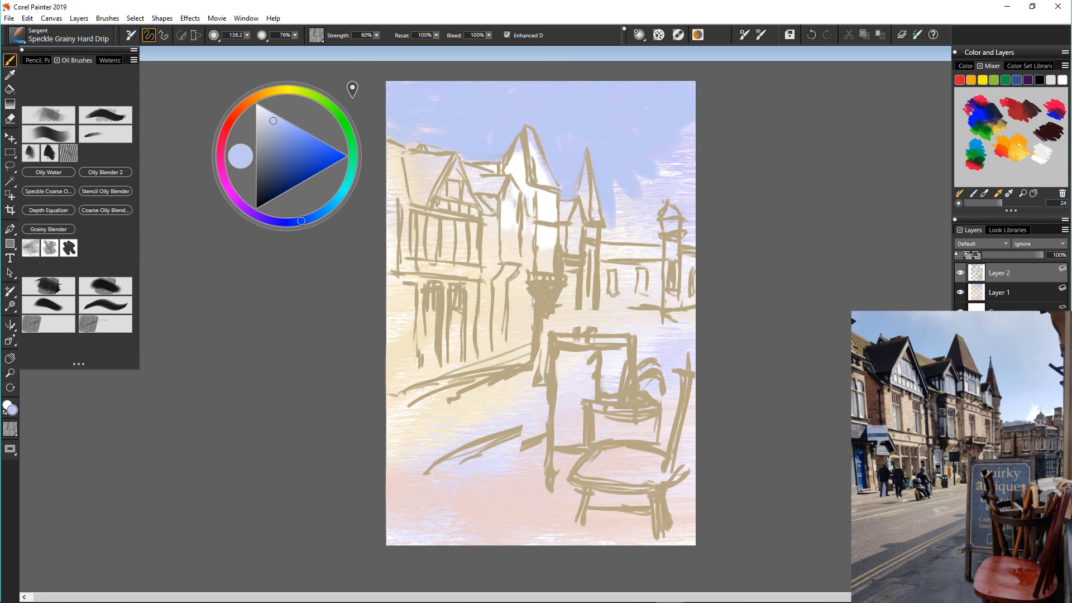
Add pale grey clouds across the upper and lower sky and soften them with the Stencil Oily Blender
left_click(261, 121)
mouse_move(625, 149)
left_mouse_down()
mouse_move(642, 235)
mouse_move(684, 150)
mouse_move(662, 195)
left_mouse_up()
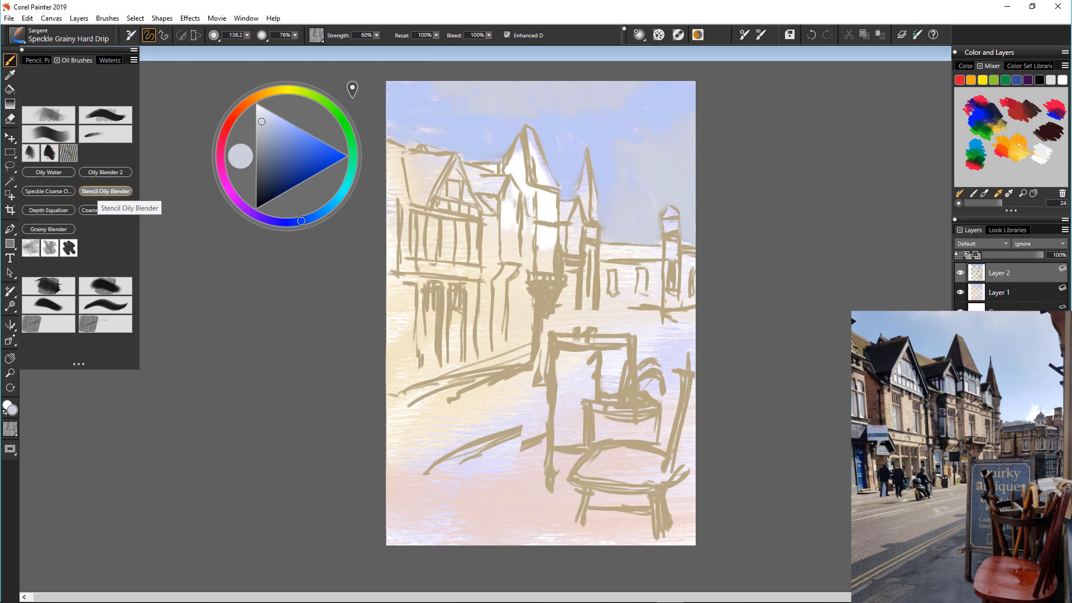
left_click(106, 191)
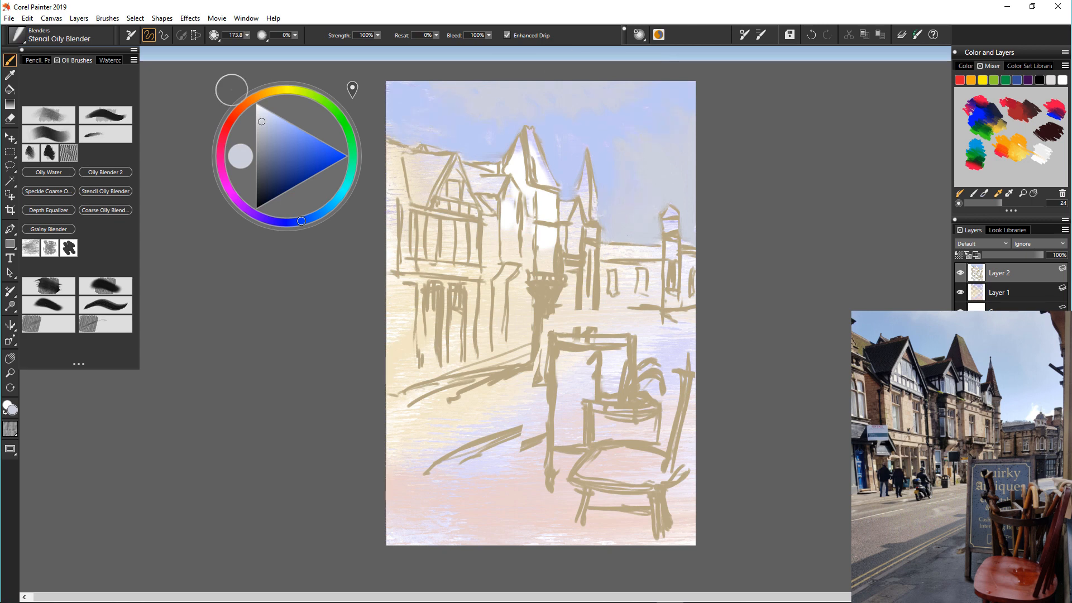
Sample the roof brown from the reference photo and fill the sunlit face of the tall tower's roof with Speckle Grainy Hard Drip
left_click(957, 363)
left_click(49, 118)
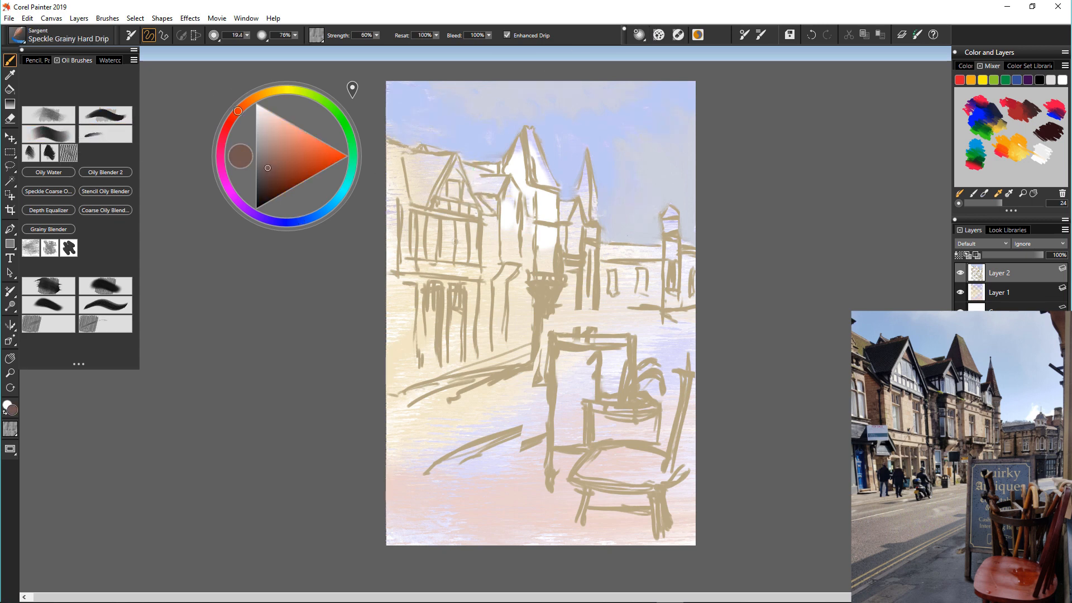
scroll(454, 241, "up", 5)
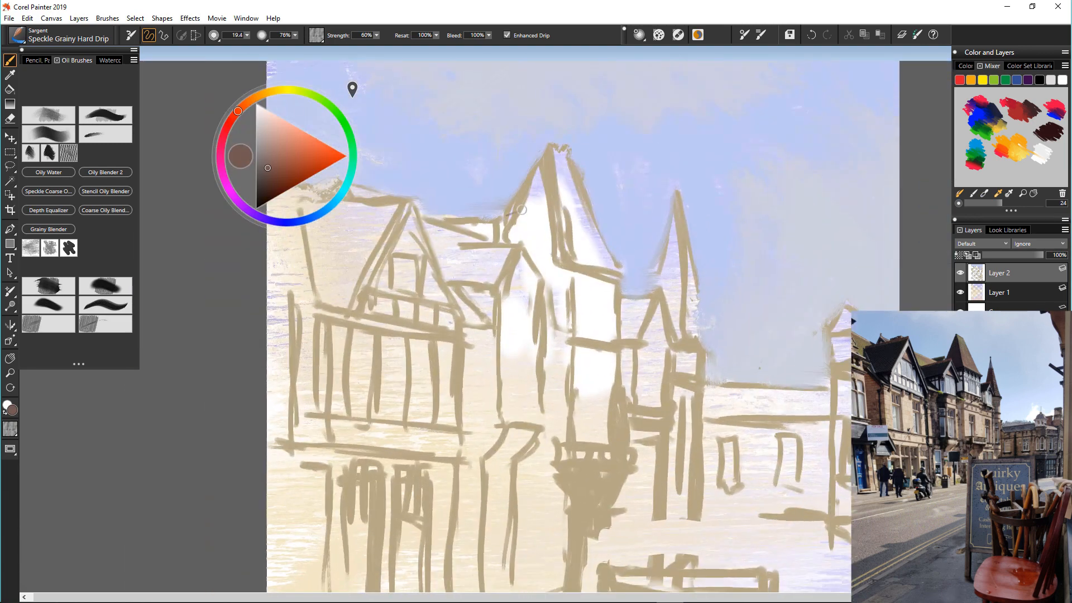
left_click(570, 195, "alt")
mouse_move(559, 170)
left_mouse_down()
mouse_move(599, 242)
mouse_move(575, 202)
left_mouse_up()
left_click(570, 192, "alt")
left_click_drag(574, 240, 590, 247)
left_click_drag(581, 220, 610, 266)
left_click_drag(559, 161, 591, 227)
Shade the tall roof's sunlit face with slightly darker brown strokes along its ridge and base
left_click(273, 161)
left_click_drag(561, 185, 577, 249)
left_click_drag(553, 160, 560, 228)
left_click_drag(568, 261, 618, 276)
left_click(580, 234, "alt")
left_click_drag(574, 222, 567, 258)
left_click_drag(559, 151, 562, 193)
Fill the shaded face of the tall tower's roof with dark reddish brown
left_click(273, 179)
left_click_drag(544, 193, 539, 248)
left_click_drag(545, 167, 556, 250)
left_click_drag(545, 210, 560, 268)
mouse_move(545, 148)
left_mouse_down()
mouse_move(512, 239)
mouse_move(553, 267)
left_mouse_up()
Paint the smaller spire with a dark brown shaded side and a lighter greyish brown sunlit side
mouse_move(676, 194)
left_mouse_down()
mouse_move(664, 284)
mouse_move(676, 323)
left_mouse_up()
left_click(580, 249, "alt")
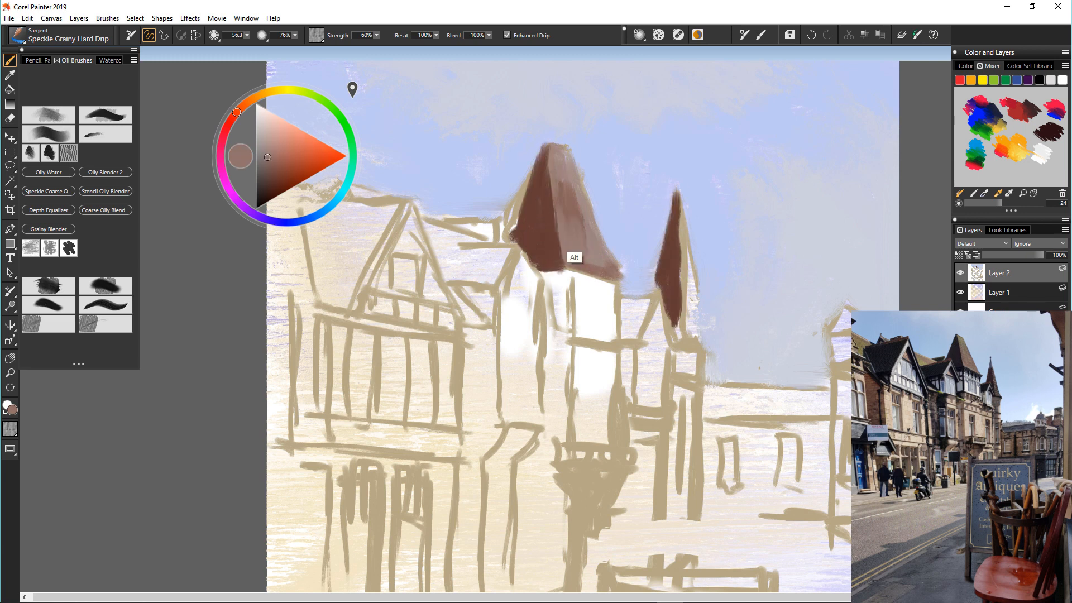
left_click_drag(685, 235, 691, 313)
left_click_drag(682, 209, 692, 328)
mouse_move(698, 300)
left_mouse_down()
mouse_move(703, 341)
mouse_move(678, 341)
left_mouse_up()
Fill the low roof between the tall tower and the smaller spire with dark brown
left_click(675, 319, "alt")
mouse_move(673, 334)
left_mouse_down()
mouse_move(648, 298)
mouse_move(618, 336)
left_mouse_up()
left_click(673, 331, "ctrl+alt")
left_click_drag(618, 291, 659, 288)
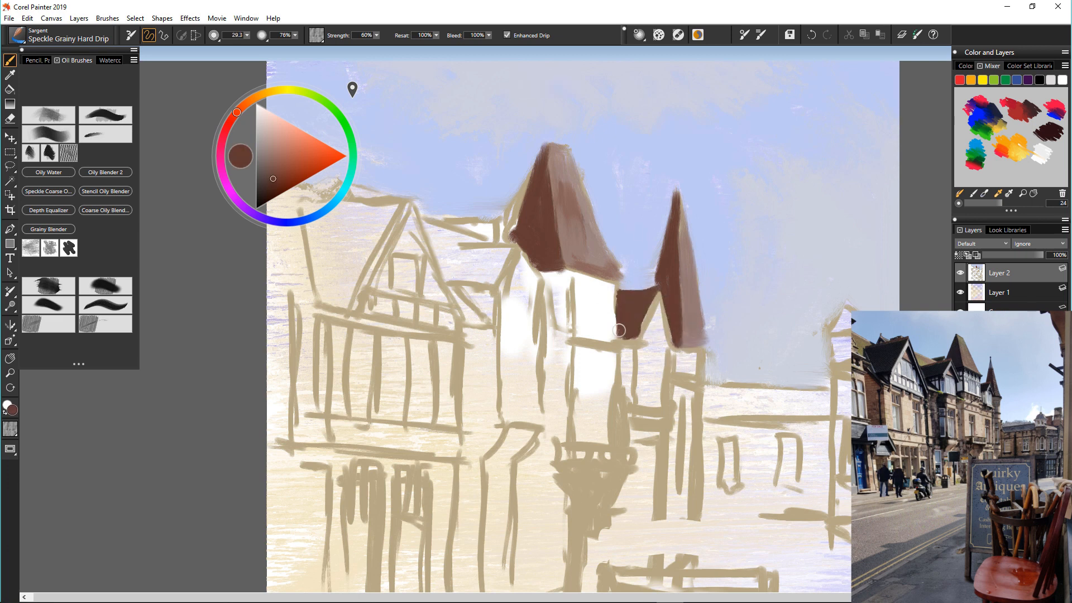
Paint the two stacked roof sections between the timbered gable and the tall tower in light and dark browns
left_click(561, 187, "alt")
mouse_move(422, 217)
left_mouse_down()
mouse_move(494, 245)
mouse_move(434, 250)
left_mouse_up()
left_click(527, 234, "alt")
left_click_drag(496, 222, 495, 240)
mouse_move(494, 238)
left_mouse_down()
mouse_move(440, 220)
mouse_move(495, 224)
mouse_move(433, 249)
left_mouse_up()
mouse_move(498, 255)
left_mouse_down()
mouse_move(448, 261)
mouse_move(447, 285)
left_mouse_up()
mouse_move(511, 248)
left_mouse_down()
mouse_move(494, 290)
mouse_move(449, 276)
mouse_move(441, 254)
left_mouse_up()
Outline the timbered building's large sloping roof with dark brown along its ridge, sides and eaves
left_click_drag(408, 197, 342, 206)
mouse_move(340, 204)
left_mouse_down()
mouse_move(237, 194)
mouse_move(307, 203)
left_mouse_up()
left_click_drag(306, 205, 323, 276)
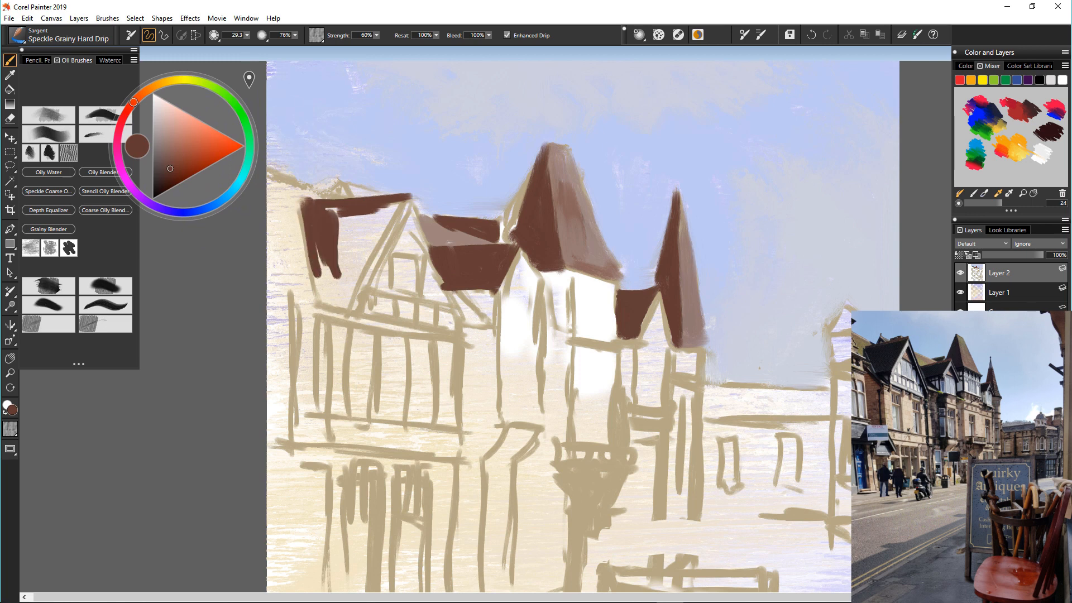
left_click_drag(406, 200, 355, 305)
left_click_drag(353, 304, 323, 302)
Fill the timbered building's large roof with lighter and redder browns, and edge the far slope of its gable
left_click_drag(355, 236, 346, 278)
mouse_move(392, 208)
left_mouse_down()
mouse_move(333, 225)
mouse_move(340, 240)
left_mouse_up()
left_click(166, 144)
mouse_move(393, 208)
left_mouse_down()
mouse_move(314, 230)
mouse_move(331, 241)
left_mouse_up()
left_click(181, 168)
left_click_drag(393, 207, 314, 223)
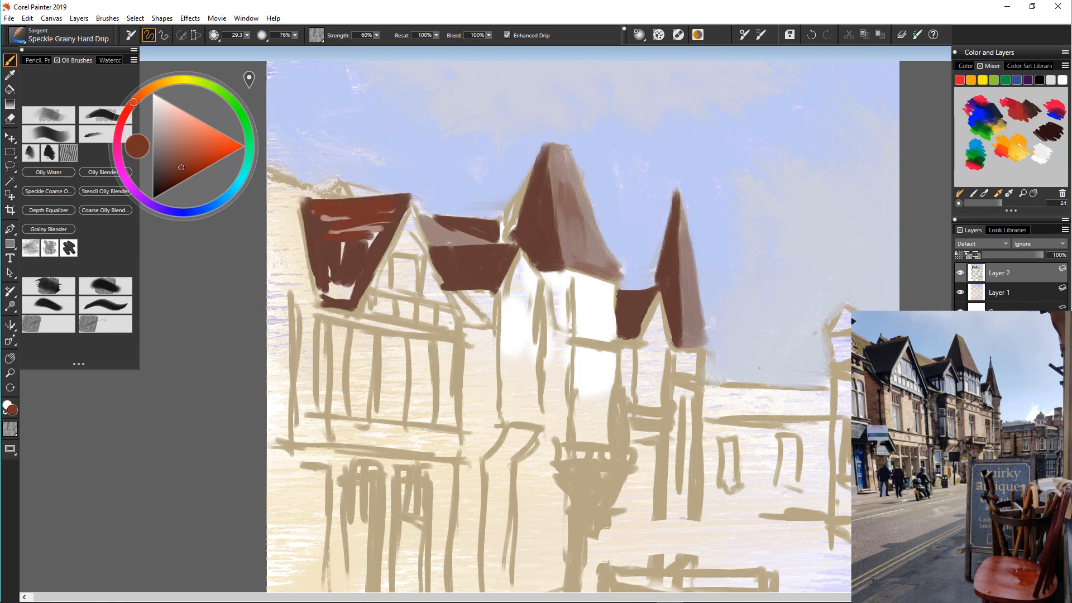
left_click_drag(381, 229, 360, 247)
left_click_drag(355, 255, 326, 297)
left_click_drag(412, 196, 423, 228)
Paint the adjoining roof behind the large red-brown one with a light greyish brown
left_click(459, 232, "alt")
left_click_drag(270, 173, 327, 195)
left_click_drag(350, 186, 378, 195)
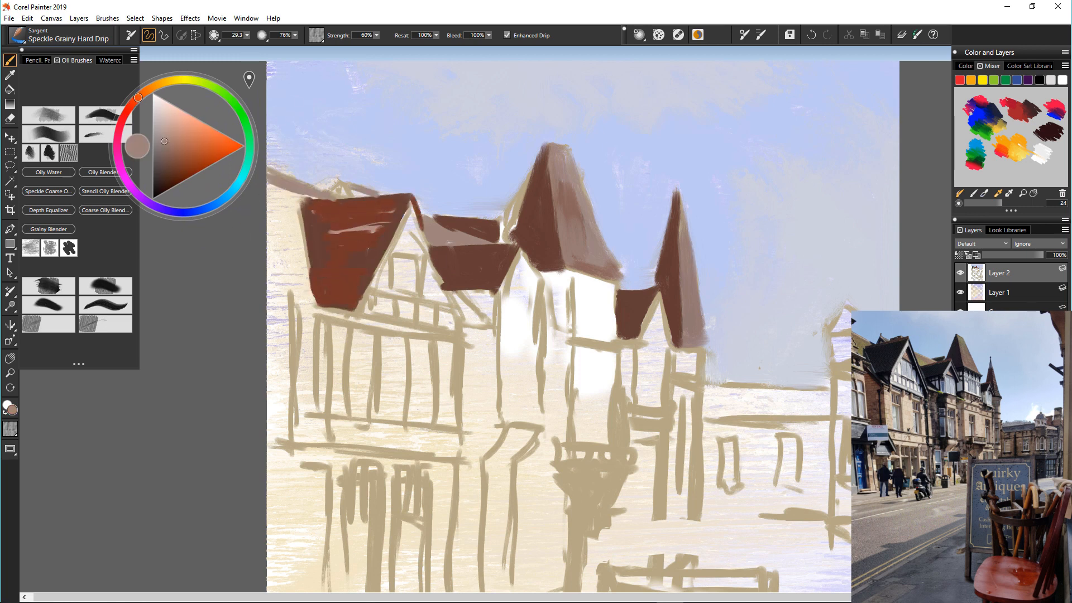
left_click_drag(269, 205, 298, 201)
mouse_move(270, 226)
left_mouse_down()
mouse_move(297, 211)
mouse_move(307, 267)
left_mouse_up()
left_click_drag(270, 212, 304, 283)
Darken the edge and eaves between the adjoining roof and the large red-brown roof with dark brown
left_click(314, 246, "alt")
mouse_move(304, 203)
left_mouse_down()
mouse_move(298, 268)
mouse_move(308, 280)
left_mouse_up()
left_click_drag(276, 276, 316, 292)
left_click_drag(268, 257, 311, 318)
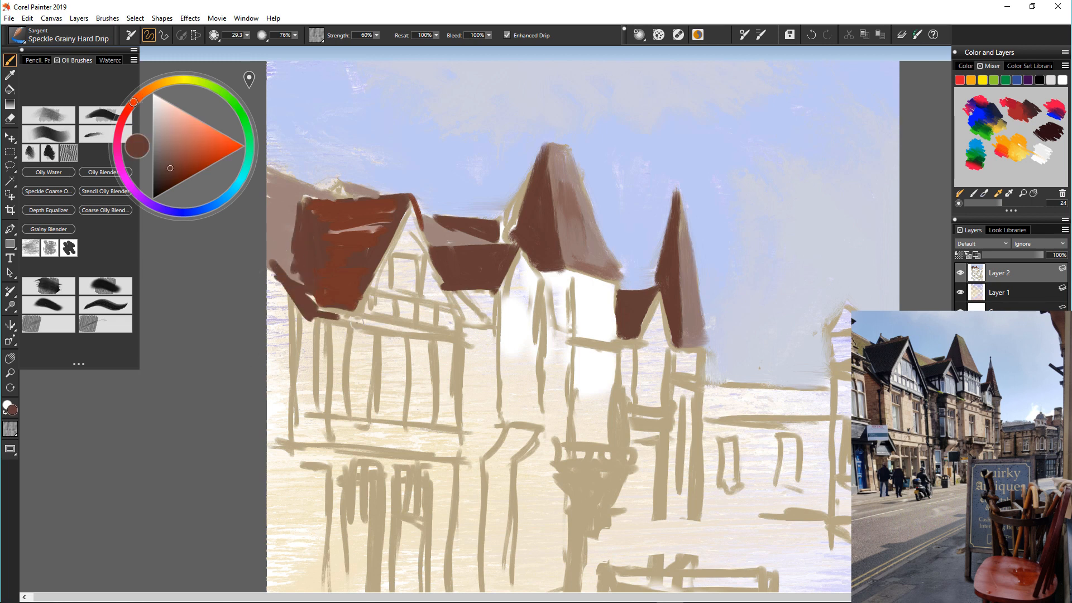
Mix a sampled roof brown with dark blue and white on the Mixer pad to make muted greys
left_click(283, 235, "alt")
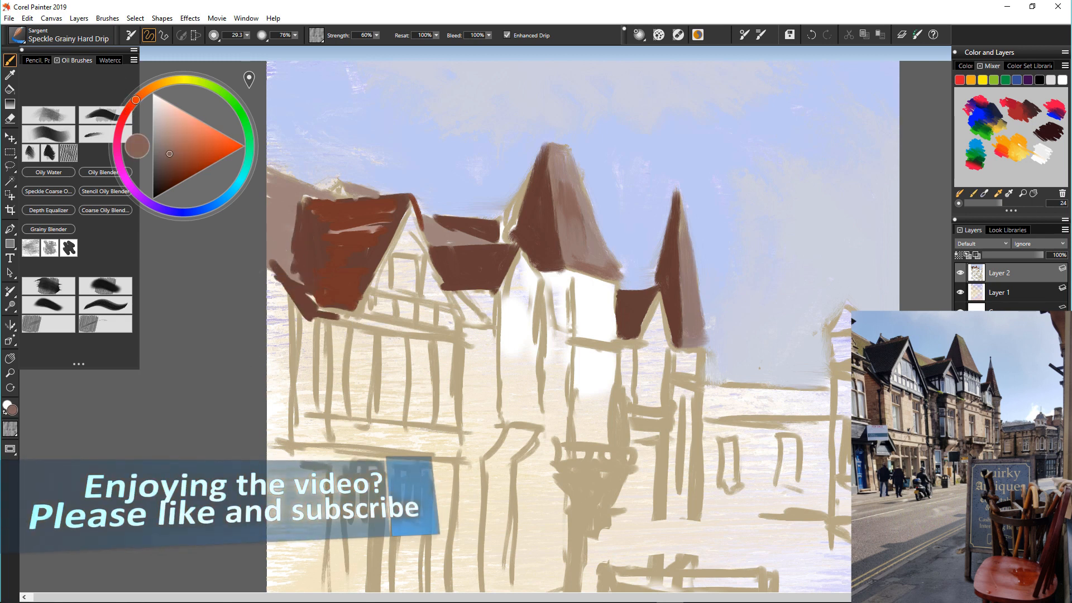
left_click(973, 193)
mouse_move(995, 168)
left_mouse_down()
mouse_move(1037, 173)
mouse_move(1023, 179)
left_mouse_up()
left_click(998, 193)
left_click(987, 114)
left_click(979, 117)
left_click(972, 193)
left_click(997, 193)
left_click(1042, 151)
left_click(972, 193)
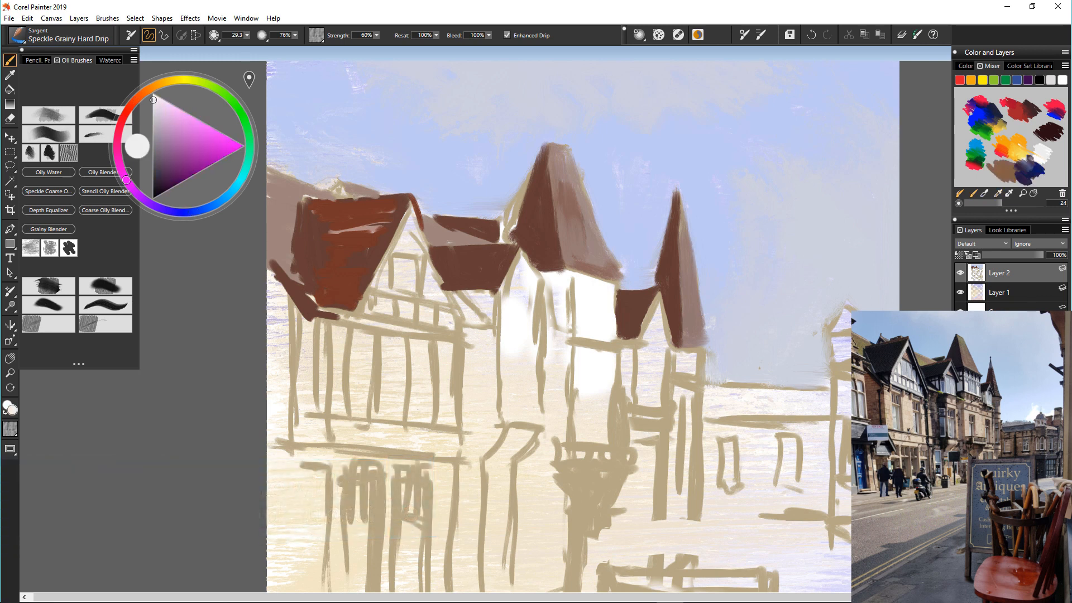
Paint the distant building's roof with brown-grey and dark purple-grey from the Mixer, and darken the tall spire's tip
left_click(998, 193)
left_click(999, 166)
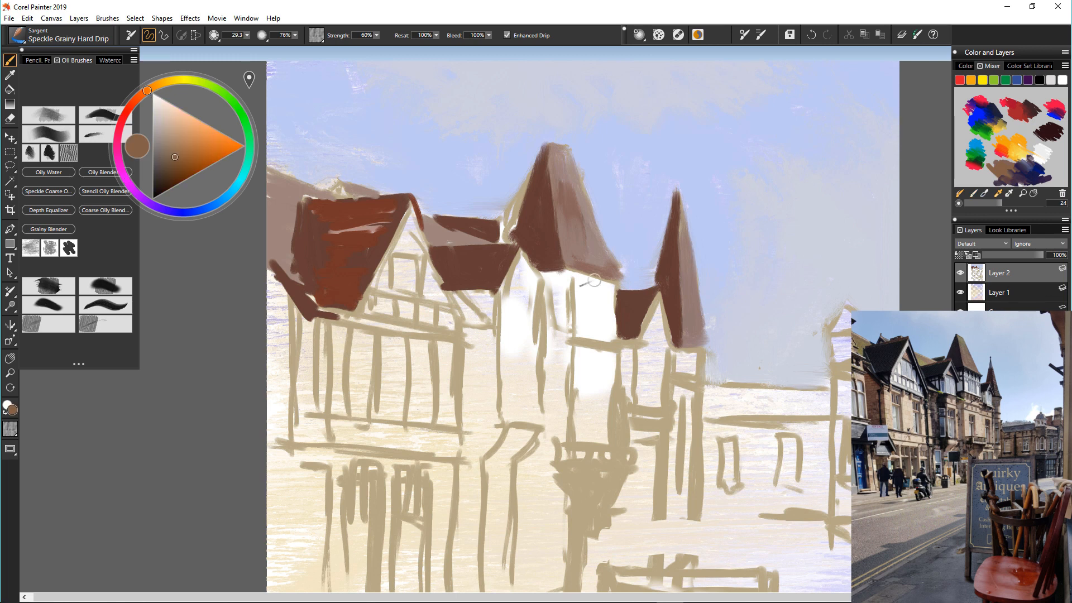
mouse_move(739, 405)
left_mouse_down()
mouse_move(804, 400)
mouse_move(787, 406)
mouse_move(775, 391)
mouse_move(815, 407)
mouse_move(709, 412)
mouse_move(821, 414)
left_mouse_up()
left_click(1032, 170)
left_click(1039, 159)
left_click(1011, 178)
scroll(343, 325, "down", 3)
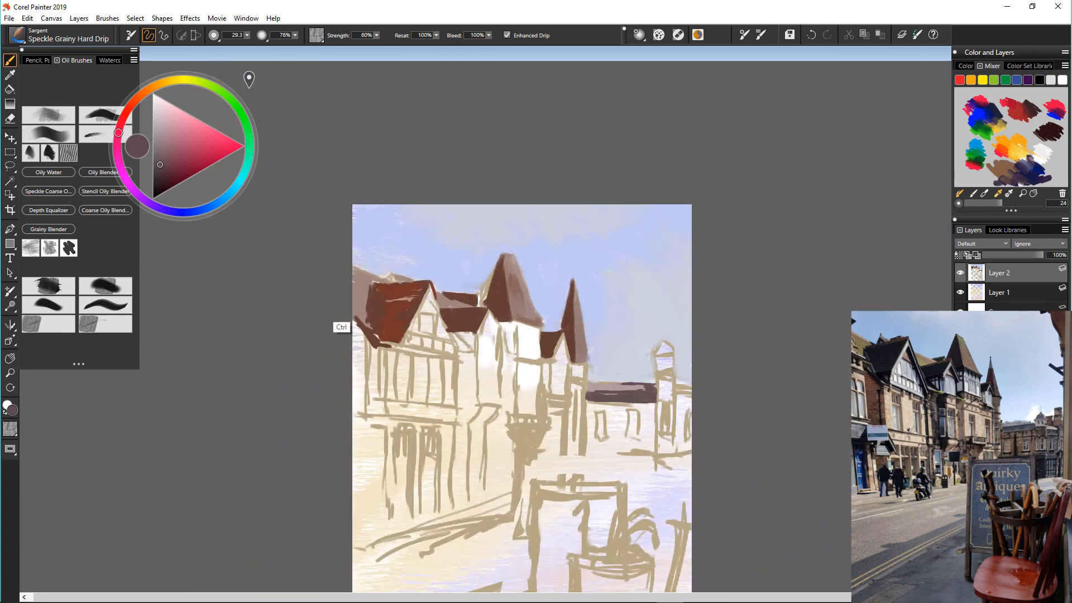
left_click_drag(342, 325, 385, 193)
left_click_drag(545, 118, 558, 126)
Paint the turret wall beneath the smaller spire grey-brown with an orange sunlit strip
left_click(1033, 152)
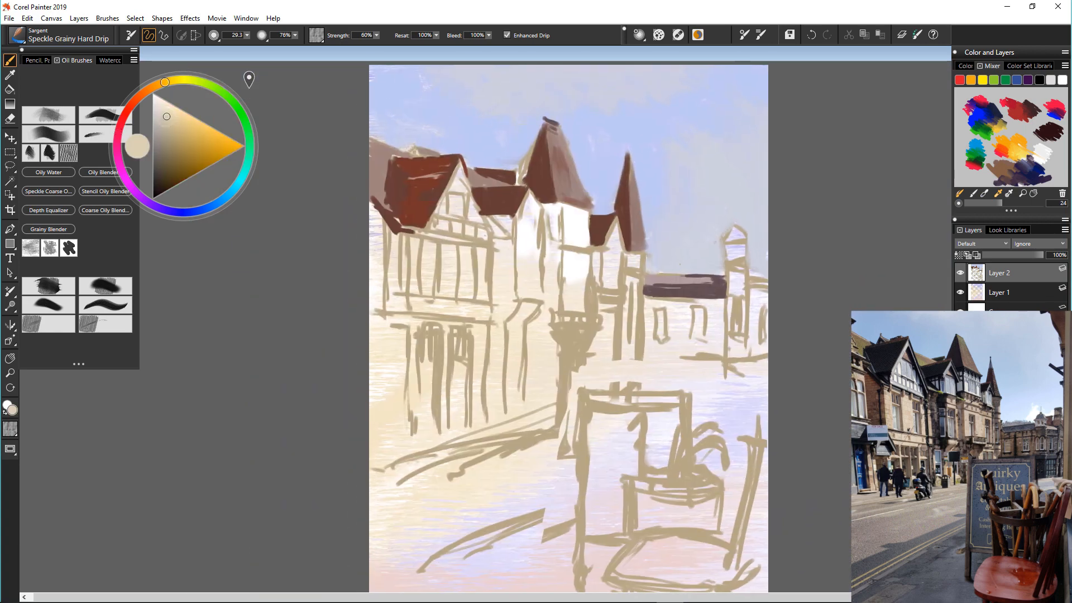
left_click(1028, 156)
left_click(161, 146)
mouse_move(627, 253)
left_mouse_down()
mouse_move(645, 261)
mouse_move(625, 303)
left_mouse_up()
left_click(164, 127)
left_click(187, 127)
left_click_drag(639, 274, 628, 373)
Fill the wall beneath the tall tower and beside the turret with light beige, adding darker bands
left_click(166, 130)
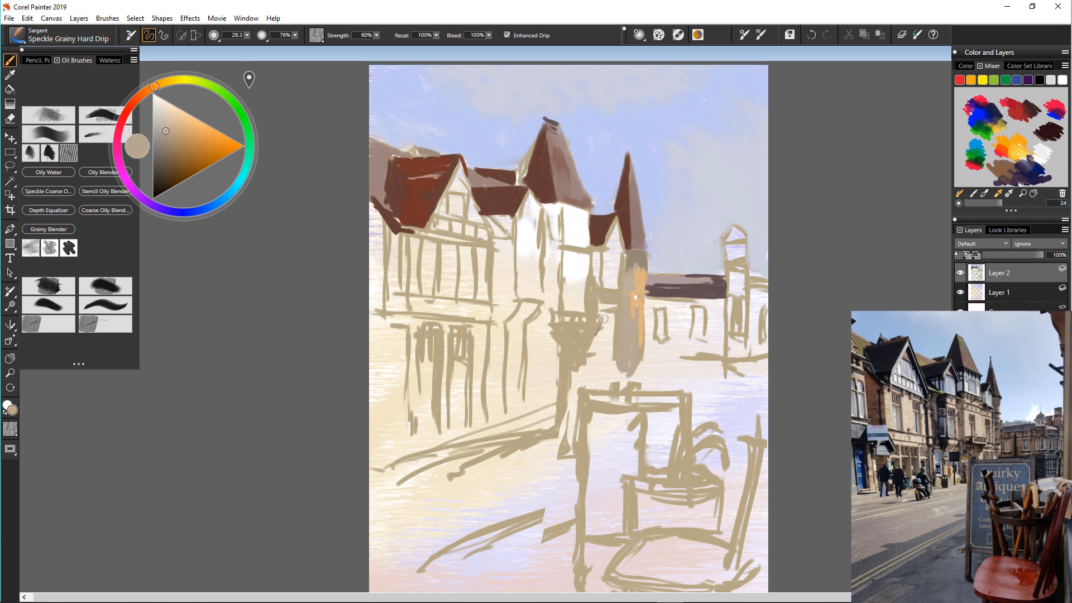
left_click(165, 112)
mouse_move(603, 316)
left_mouse_down()
mouse_move(615, 364)
mouse_move(588, 373)
mouse_move(617, 382)
left_mouse_up()
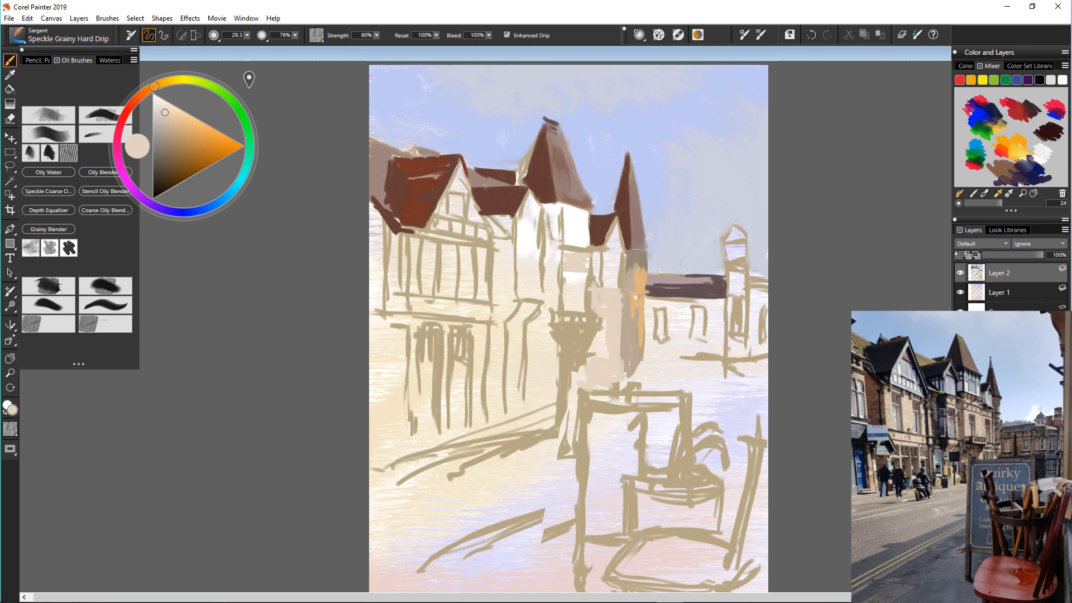
left_click(578, 198, "alt")
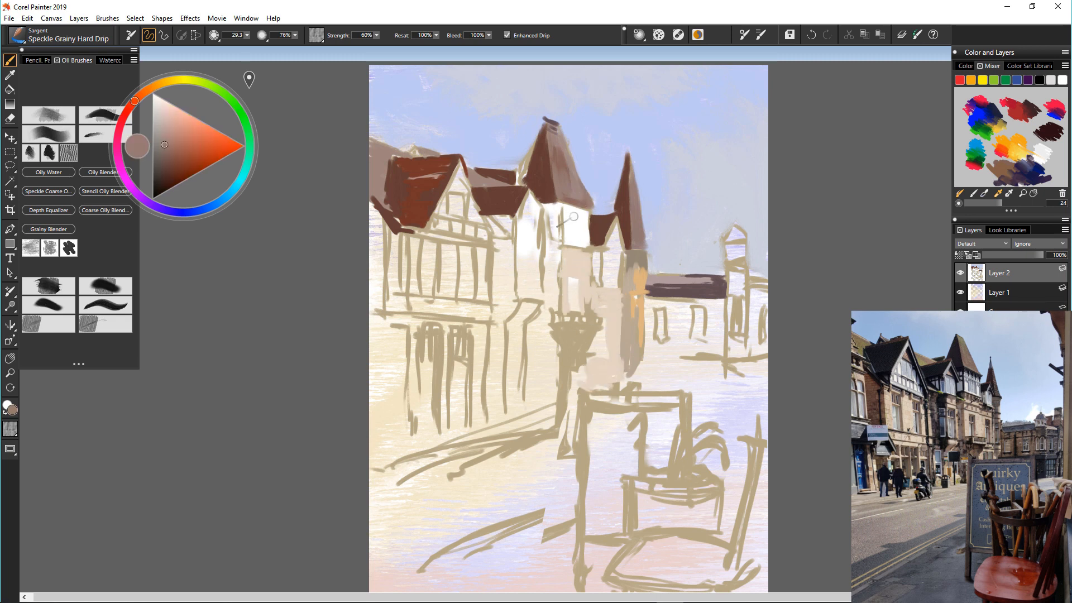
left_click(584, 262, "alt")
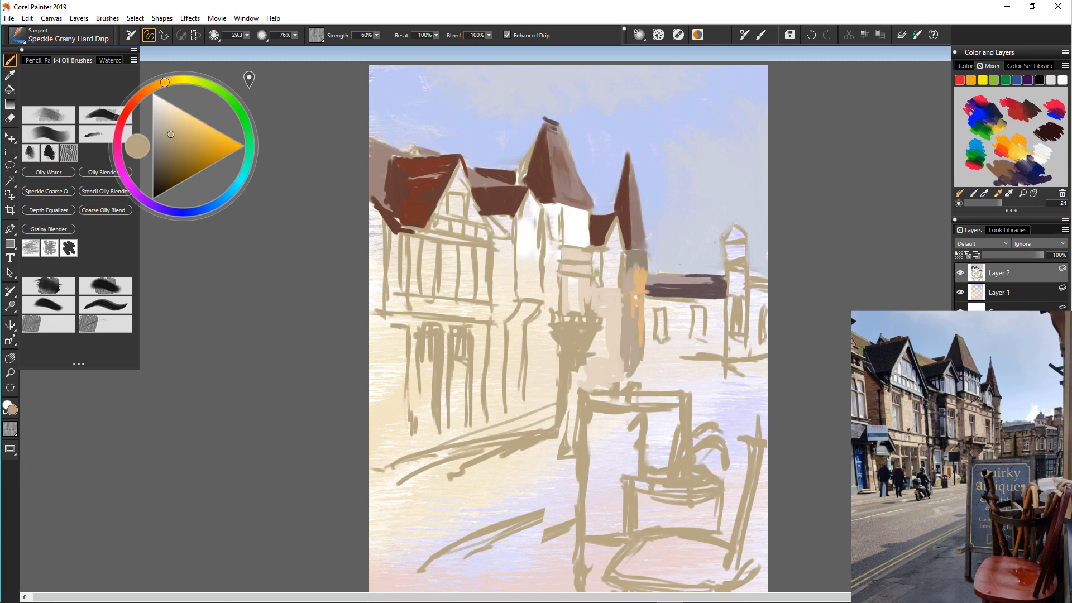
Block in the dark grey-brown doorway and the shaded wall strip below the second gable
left_click_drag(535, 284, 549, 406)
left_click(504, 319, "alt")
mouse_move(502, 317)
left_mouse_down()
mouse_move(512, 304)
mouse_move(543, 399)
mouse_move(516, 403)
left_mouse_up()
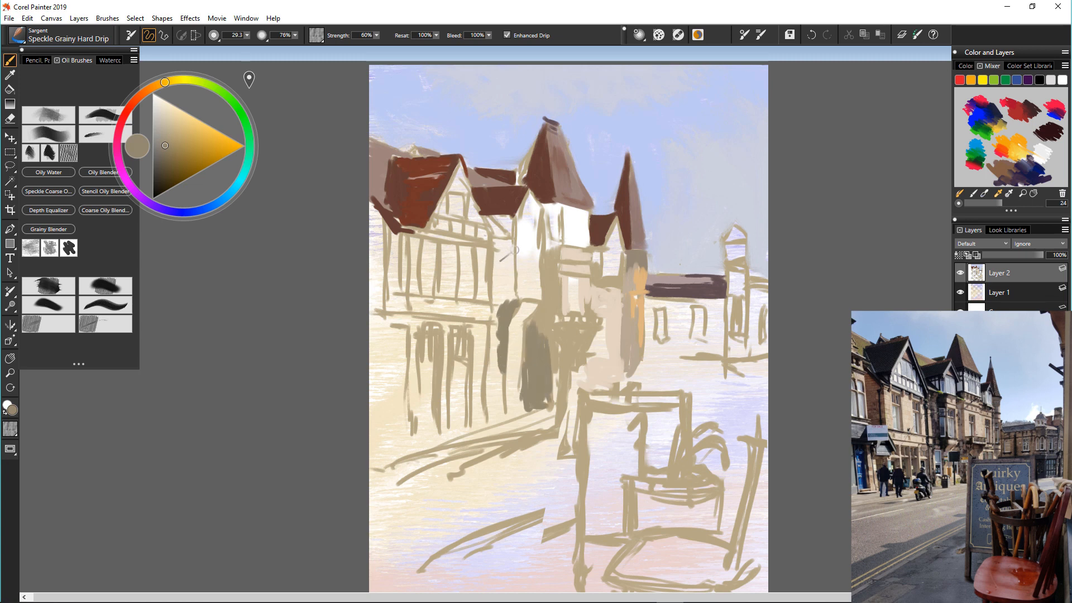
Paint the grey-brown upper windows, posts and horizontal ledges on the wall below the second gable
left_click(548, 263, "alt")
left_click(508, 265, "alt")
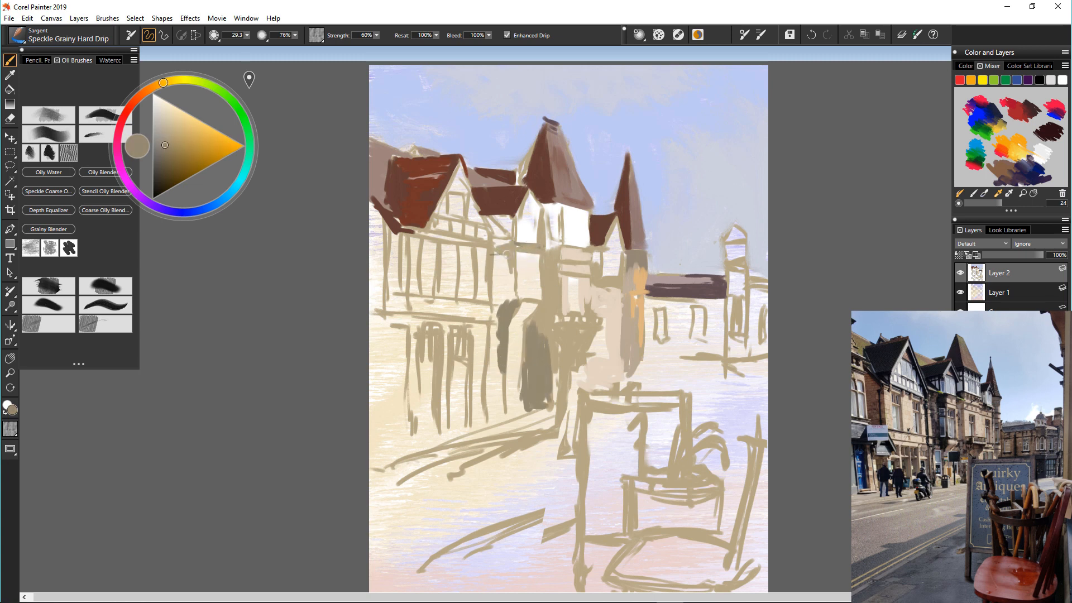
left_click(565, 287, "alt")
mouse_move(521, 249)
left_mouse_down()
mouse_move(521, 292)
mouse_move(533, 295)
left_mouse_up()
left_click(509, 258, "alt")
mouse_move(519, 258)
left_mouse_down()
mouse_move(528, 266)
mouse_move(505, 314)
left_mouse_up()
left_click(506, 291, "alt")
left_click_drag(521, 297, 517, 325)
left_click(535, 270, "alt")
left_click_drag(534, 274, 534, 306)
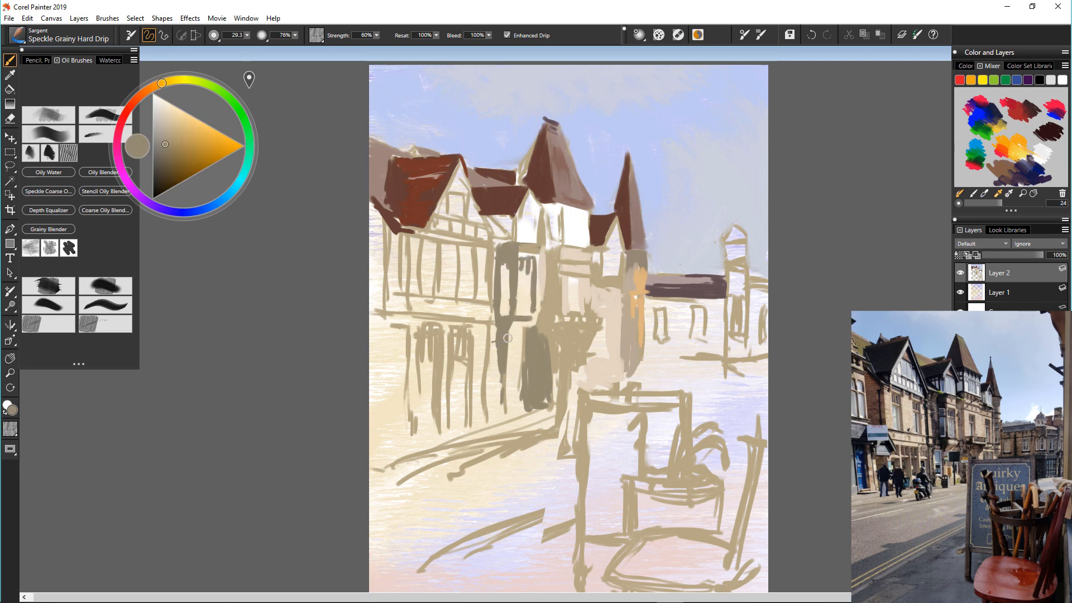
Refine the doorway and bay underside in cream and grey-brown, and paint the narrow wall beside the timbered building dark reddish brown
left_click(532, 329, "alt")
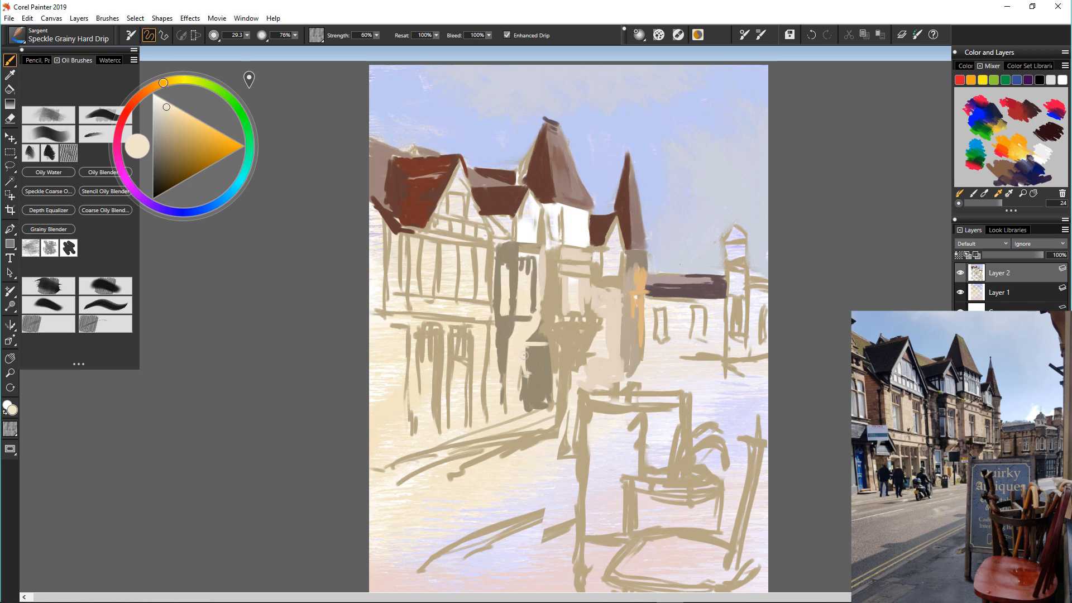
left_click(504, 355, "alt")
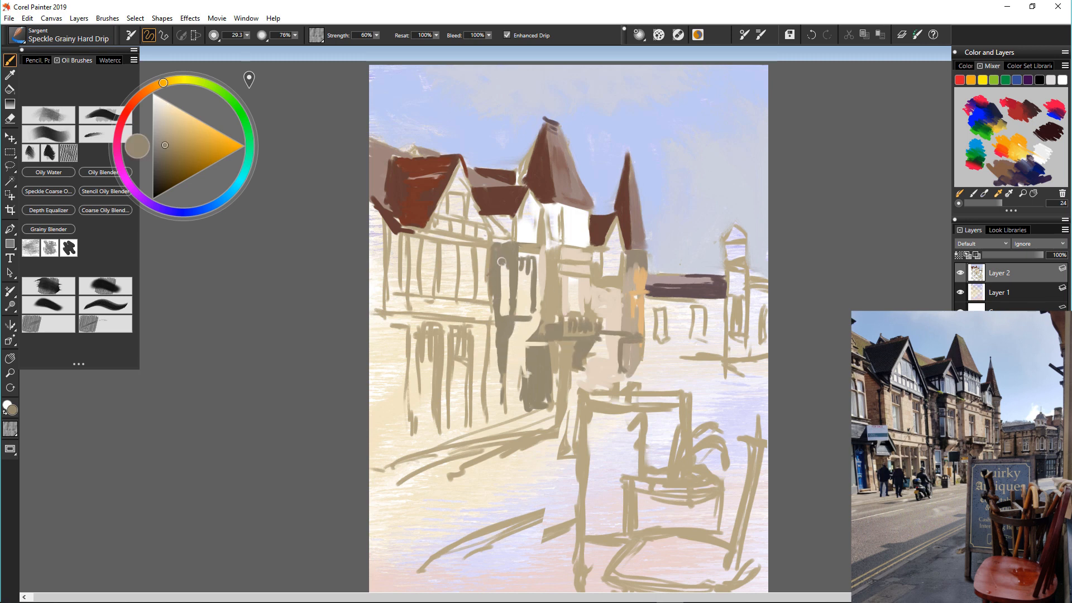
left_click(493, 205, "alt")
left_click_drag(487, 215, 507, 237)
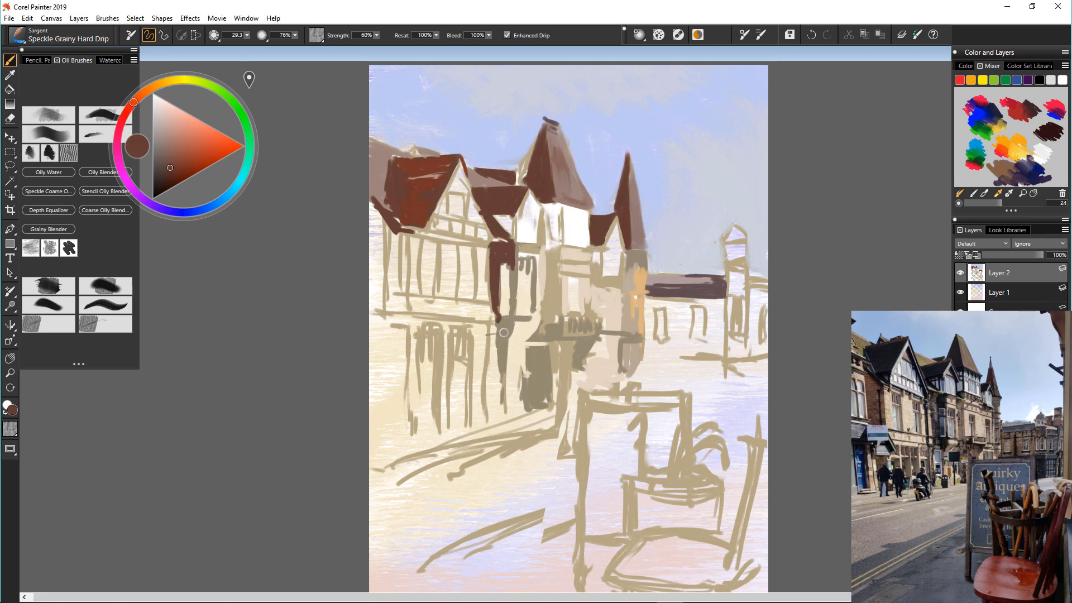
Paint the timbered facade's off-white panels and grey-brown windows, and fill the adjoining building's upper wall with greyish brown
left_click(480, 282, "alt")
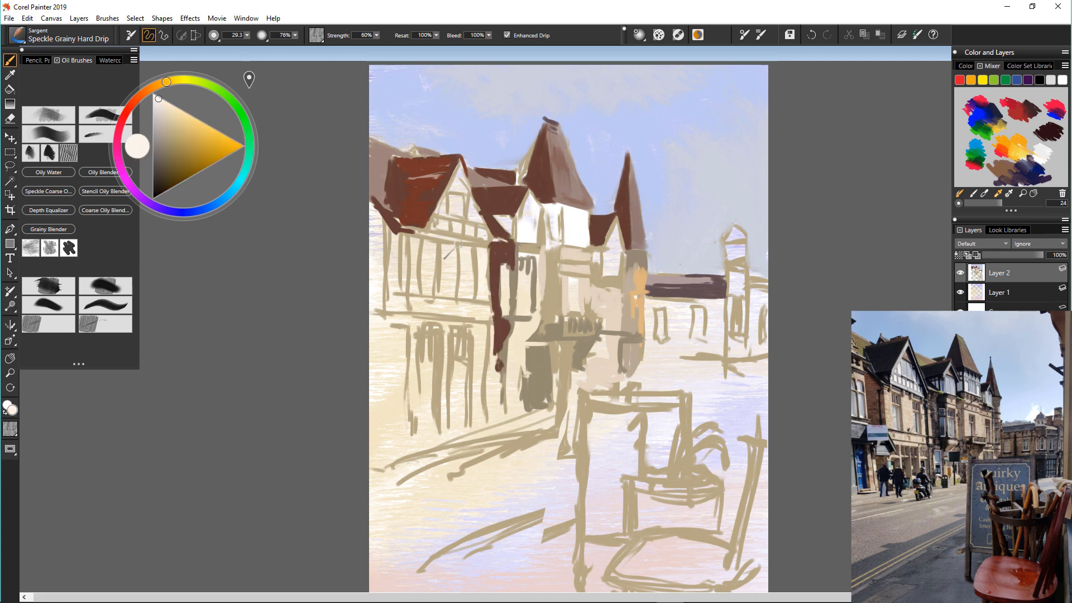
left_click(451, 247, "alt")
mouse_move(459, 283)
left_mouse_down()
mouse_move(474, 285)
mouse_move(463, 294)
mouse_move(434, 258)
mouse_move(430, 290)
left_mouse_up()
left_click(480, 273, "alt")
left_click(434, 244, "alt")
left_click(480, 274, "alt")
left_click_drag(445, 233, 404, 285)
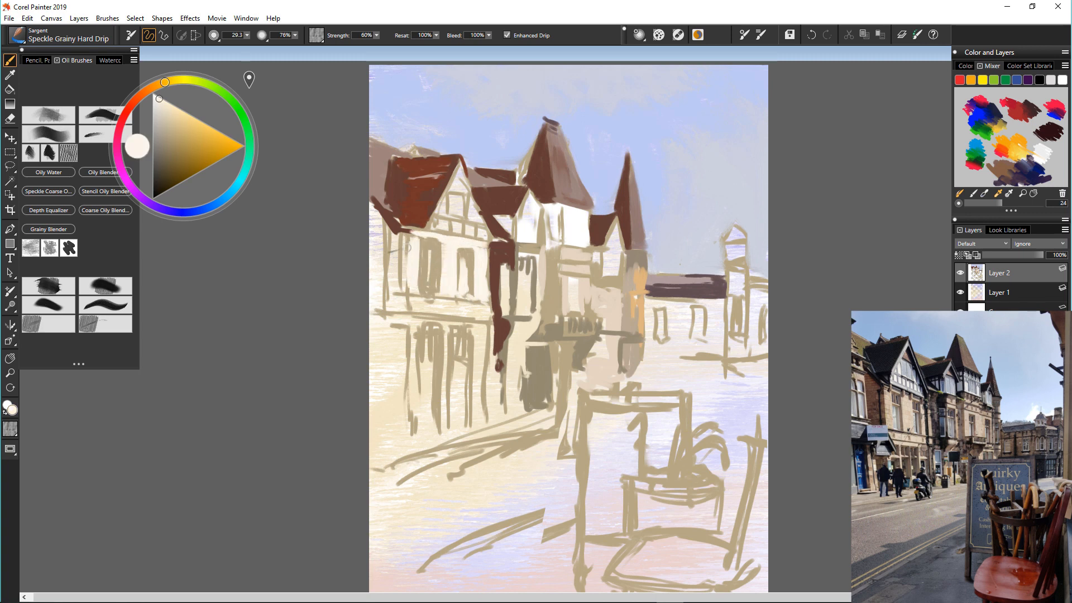
left_click(382, 178, "alt")
left_click_drag(374, 213, 392, 300)
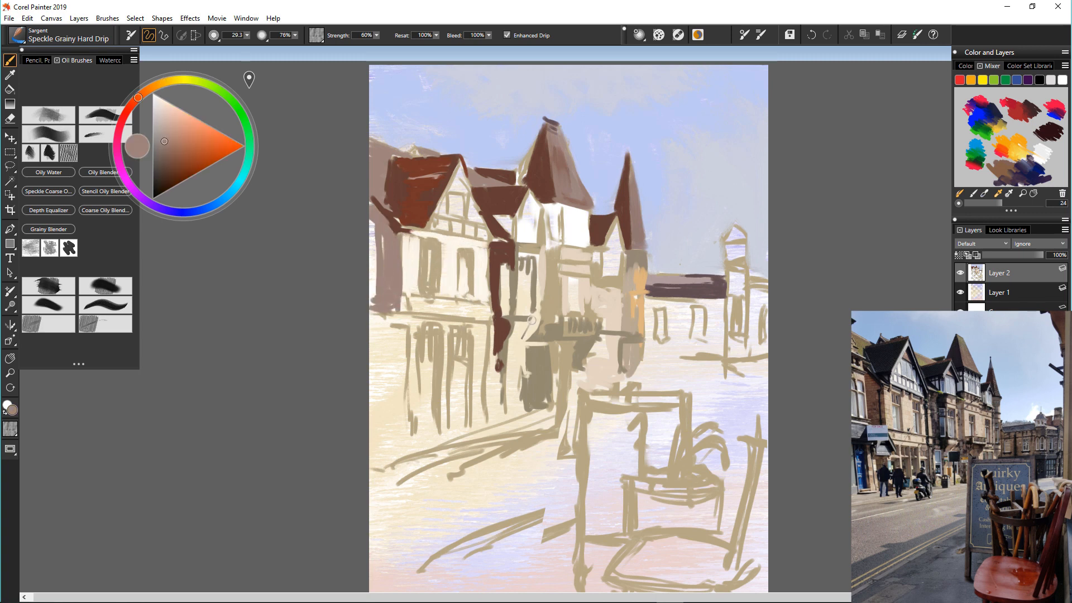
Paint tan and cream strokes on the ledge, wall and shopfront of the building between the timbered facade and the turret
mouse_move(489, 312)
left_mouse_down()
mouse_move(465, 296)
mouse_move(407, 304)
mouse_move(480, 313)
mouse_move(514, 338)
left_mouse_up()
left_click(464, 317, "alt")
left_click(445, 301, "alt")
mouse_move(539, 257)
left_mouse_down()
mouse_move(540, 314)
mouse_move(510, 407)
left_mouse_up()
left_click_drag(529, 347, 529, 403)
Fill the distant building's wall and the area below the turrets with light greyish brown
left_click(634, 351, "alt")
mouse_move(650, 302)
left_mouse_down()
mouse_move(649, 360)
mouse_move(701, 306)
left_mouse_up()
mouse_move(672, 310)
left_mouse_down()
mouse_move(720, 363)
mouse_move(645, 368)
mouse_move(690, 386)
mouse_move(580, 395)
left_mouse_up()
Paint the top and side edges of the foreground sign's frame in very dark brown
left_click(167, 175)
left_click_drag(691, 394, 690, 445)
left_click_drag(584, 395, 583, 508)
Fill the foreground sign's board with pale blue inside the dark frame and around the chair sketch
left_click(214, 205)
left_click(167, 113)
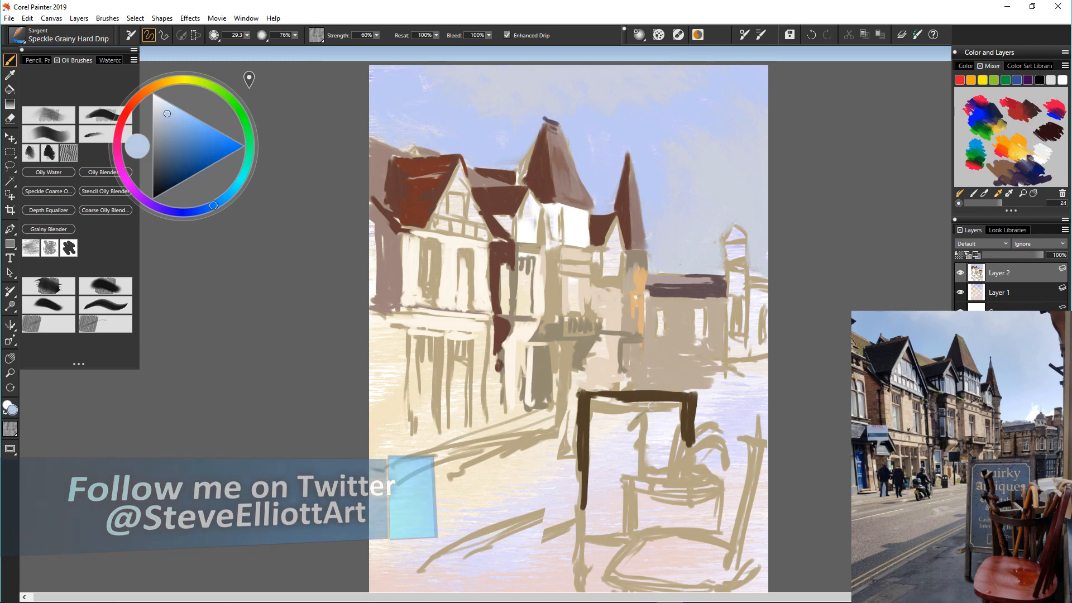
mouse_move(649, 407)
left_mouse_down()
mouse_move(684, 430)
mouse_move(650, 464)
left_mouse_up()
mouse_move(631, 409)
left_mouse_down()
mouse_move(630, 468)
mouse_move(586, 400)
left_mouse_up()
left_click_drag(587, 403, 589, 510)
left_click_drag(597, 432, 612, 448)
mouse_move(609, 460)
left_mouse_down()
mouse_move(506, 476)
mouse_move(586, 464)
left_mouse_up()
left_click_drag(605, 441, 605, 525)
left_click_drag(634, 433, 600, 528)
left_click_drag(650, 464, 667, 463)
left_click_drag(650, 516, 672, 510)
left_click_drag(586, 509, 585, 533)
Block in the chair seat with dark brown, orange and bright red-orange strokes
scroll(440, 459, "down", 3)
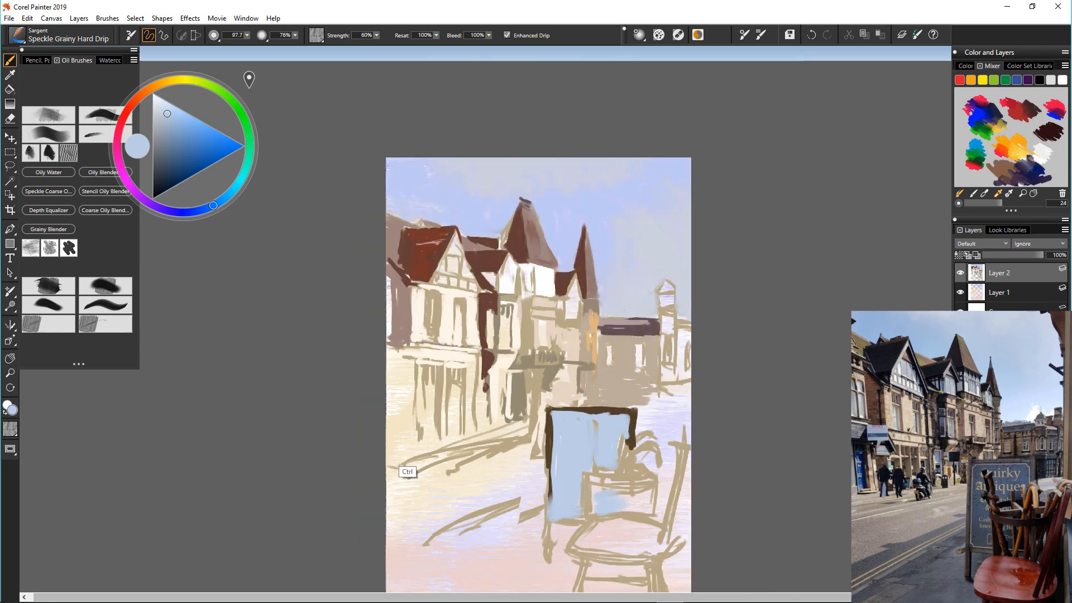
scroll(441, 458, "up", 1)
left_click(150, 88)
left_click(172, 162)
left_click_drag(600, 483, 664, 472)
left_click(222, 143)
mouse_move(664, 473)
left_mouse_down()
mouse_move(637, 495)
mouse_move(677, 496)
left_mouse_up()
left_click(136, 98)
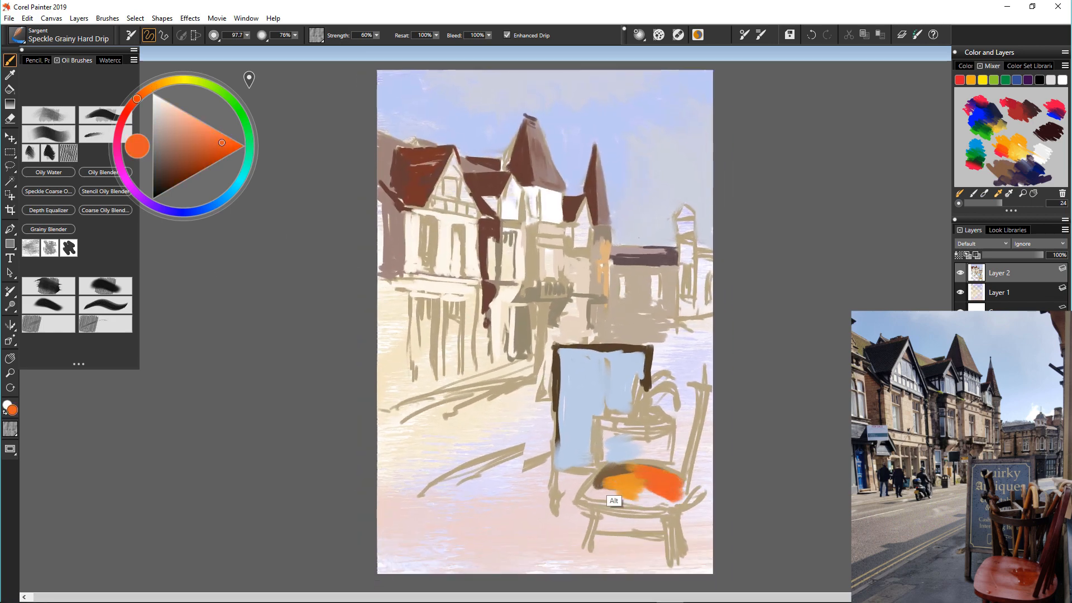
Paint the chair seat's rim and legs in warm olive brown
left_click(605, 478, "alt")
left_click_drag(590, 484, 667, 498)
mouse_move(589, 504)
left_mouse_down()
mouse_move(675, 513)
mouse_move(681, 570)
mouse_move(589, 550)
left_mouse_up()
left_click_drag(687, 507, 678, 529)
Paint the shadow beneath the chair seat and between its legs in dark purplish grey
left_click(598, 201, "alt")
left_click_drag(606, 525, 662, 551)
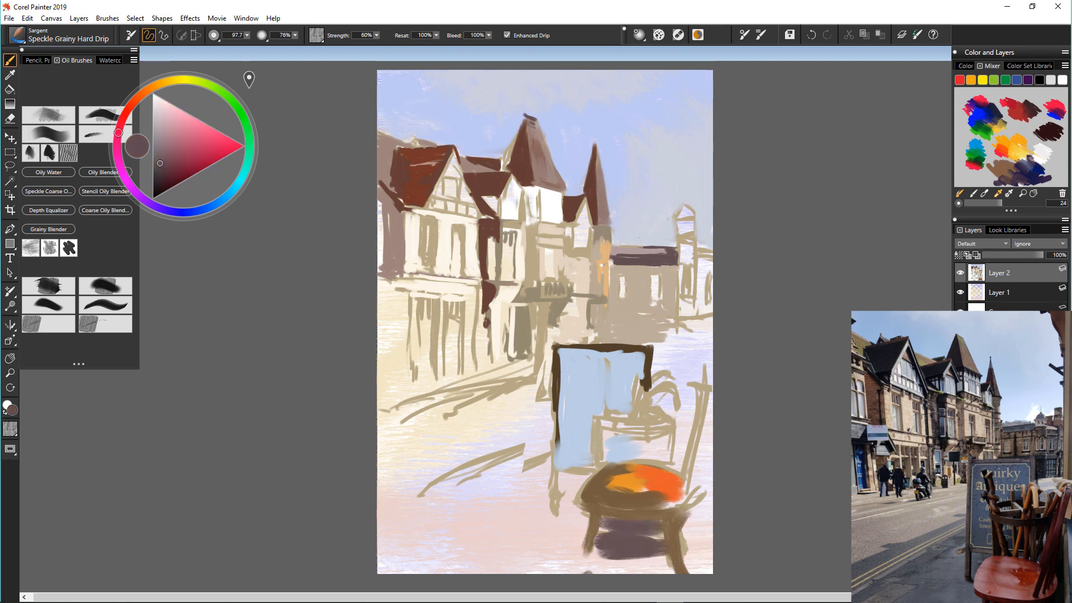
left_click_drag(587, 571, 670, 562)
Block in the chair back, the dark area beside it and the sign's inner edge in purplish grey
left_click_drag(704, 441, 695, 564)
left_click_drag(692, 488, 688, 569)
mouse_move(684, 429)
left_mouse_down()
mouse_move(672, 470)
mouse_move(610, 436)
left_mouse_up()
left_click_drag(646, 441, 654, 467)
left_click_drag(707, 401, 700, 446)
left_click_drag(563, 353, 560, 465)
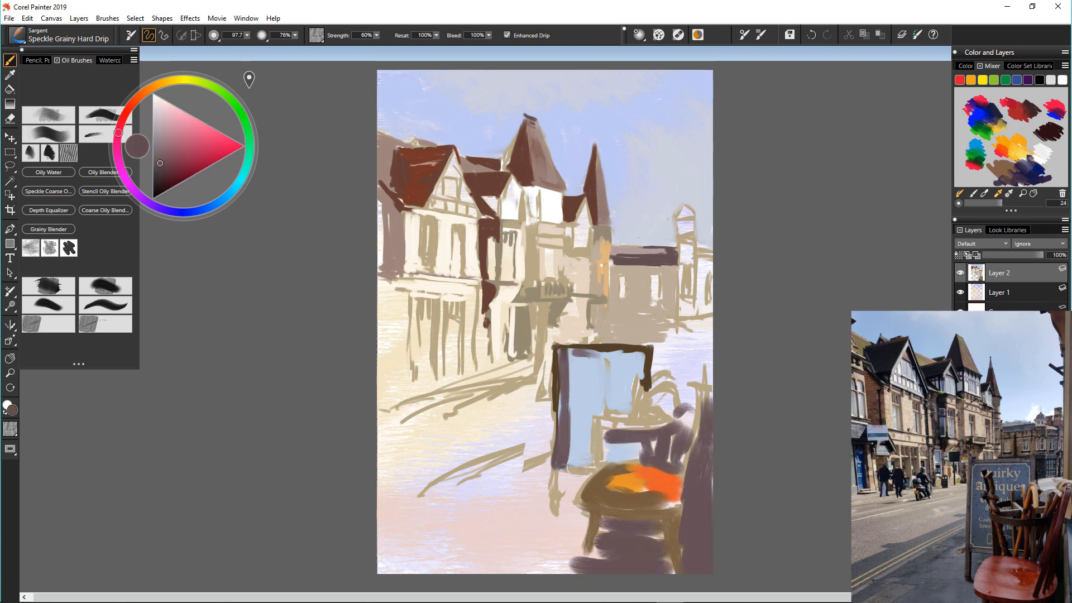
left_click_drag(602, 422, 604, 468)
Fill the foreground pavement beside the sign and chair with broad pale blue strokes
left_click_drag(587, 472, 531, 550)
left_click(581, 441, "alt")
left_click_drag(552, 475, 452, 508)
left_click_drag(517, 458, 382, 519)
left_click_drag(564, 552, 404, 565)
Paint a dark purplish-grey shadow across the roadside and along the foot of the sign
left_click(625, 552, "alt")
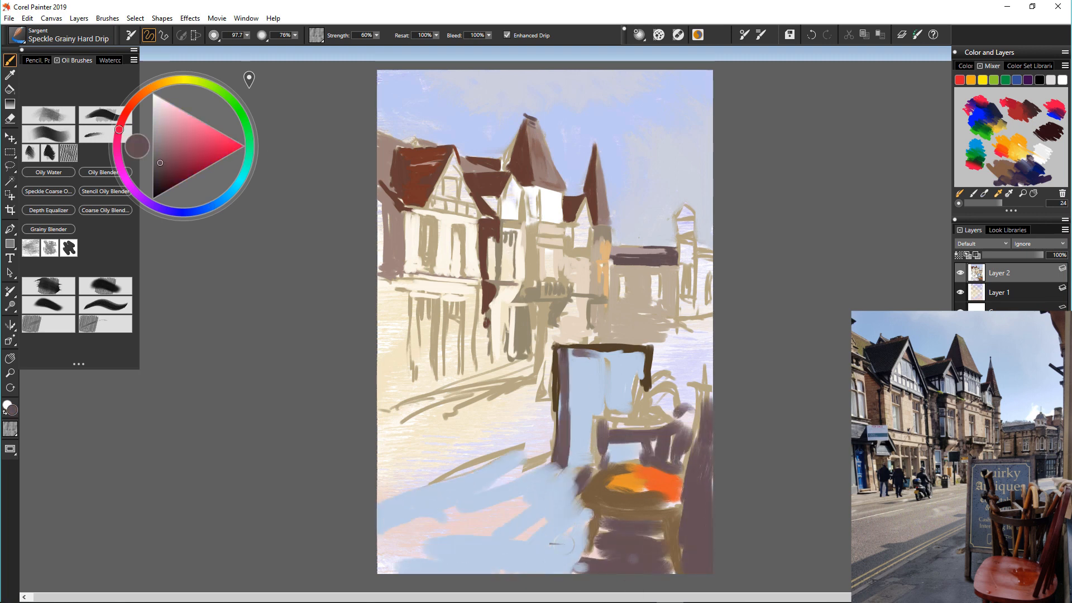
left_click_drag(581, 529, 550, 570)
left_click_drag(547, 551, 481, 572)
left_click_drag(550, 449, 393, 525)
left_click_drag(538, 474, 405, 561)
left_click_drag(466, 479, 407, 473)
left_click_drag(561, 454, 596, 456)
left_click_drag(557, 455, 555, 489)
Cover the sunlit road with cream, cutting back the upper edge of the dark shadow
left_click(453, 426, "alt")
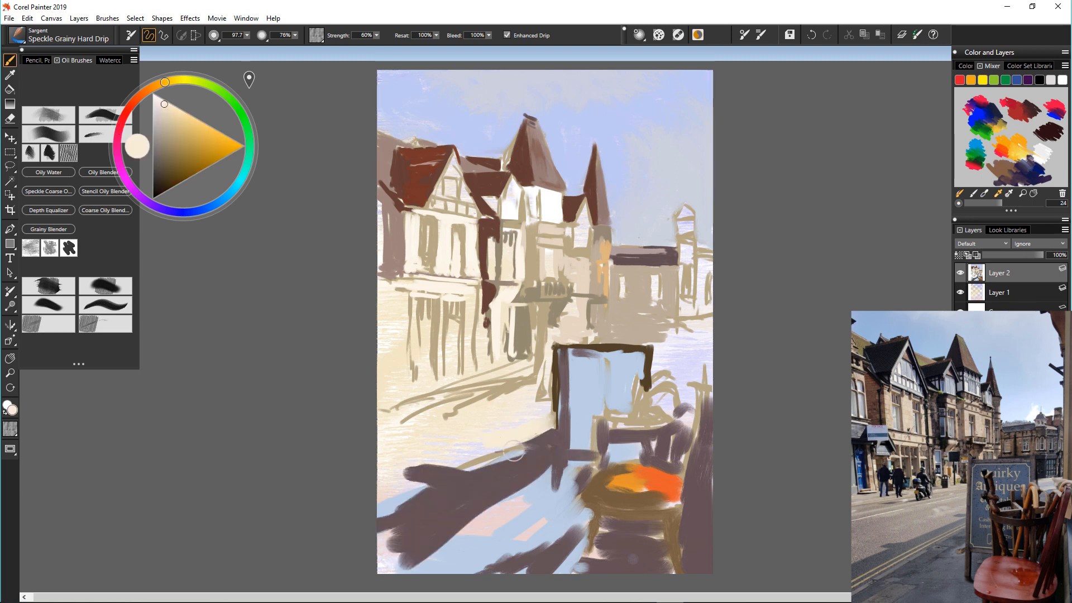
left_click_drag(527, 448, 423, 490)
left_click_drag(513, 464, 386, 503)
left_click_drag(406, 502, 386, 534)
Paint the far pavement pale lavender and add the same color to the white walls below the turret
left_click(493, 398, "alt")
mouse_move(499, 386)
left_mouse_down()
mouse_move(421, 415)
mouse_move(385, 407)
left_mouse_up()
left_click_drag(539, 372, 446, 389)
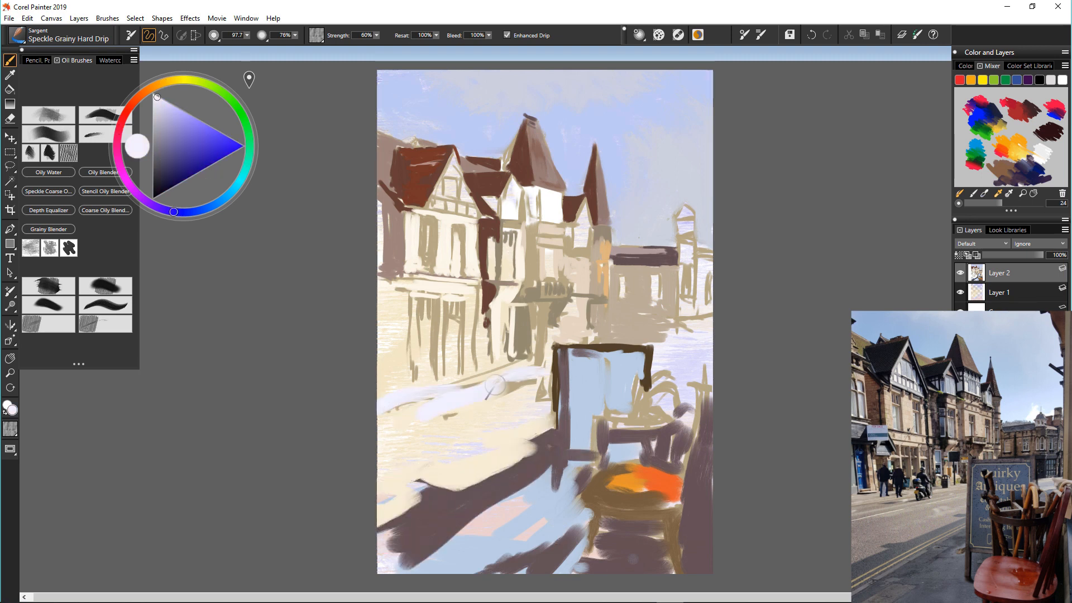
left_click_drag(530, 188, 571, 235)
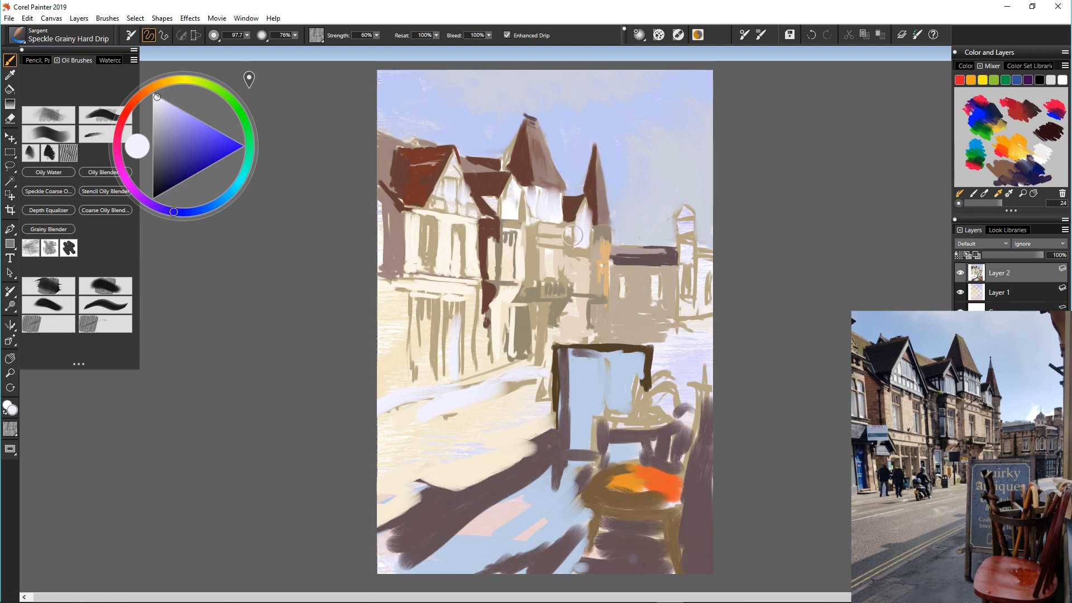
Paint a pale blue shop window, a dark reddish-brown awning and a tan shopfront at the painting's left edge
left_click(585, 391, "alt")
left_click_drag(396, 310, 393, 368)
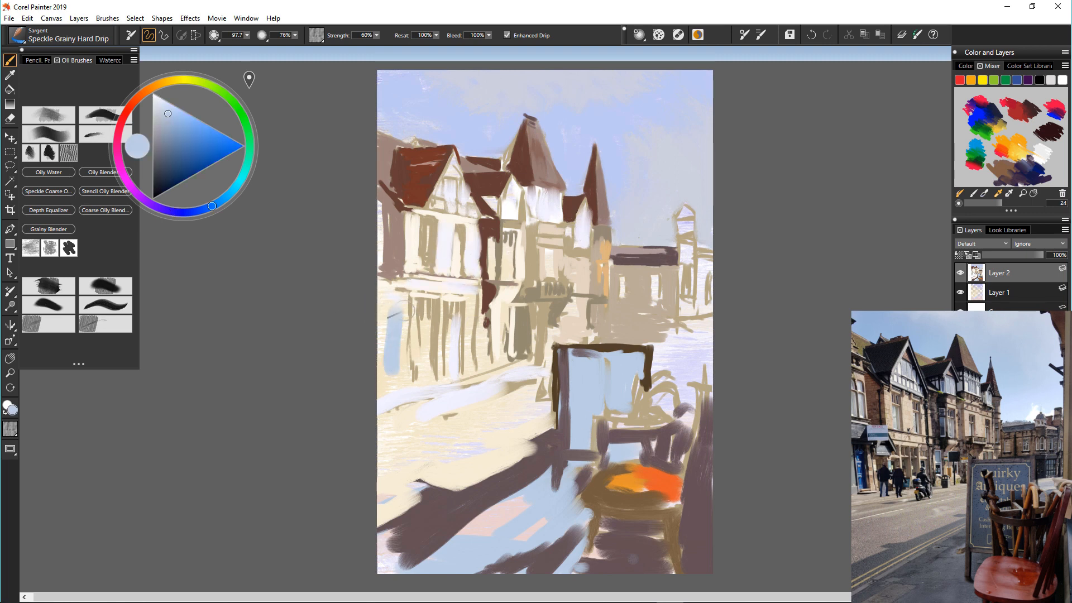
left_click(401, 193, "alt")
mouse_move(382, 273)
left_mouse_down()
mouse_move(403, 310)
mouse_move(389, 316)
mouse_move(404, 314)
mouse_move(389, 376)
left_mouse_up()
left_click(393, 335, "alt")
left_click(385, 282, "alt")
left_click(412, 329, "alt")
Paint a dark brown post and horizontal beam behind the sign and chair
left_click(647, 379, "alt")
mouse_move(678, 329)
left_mouse_down()
mouse_move(681, 371)
mouse_move(686, 316)
mouse_move(710, 321)
left_mouse_up()
left_click_drag(684, 360, 704, 475)
mouse_move(590, 338)
left_mouse_down()
mouse_move(663, 337)
mouse_move(711, 313)
mouse_move(711, 333)
left_mouse_up()
Refine the distant building's windows and cover the sketched tower body with tan
left_click(631, 312, "alt")
left_click(676, 346, "alt")
left_click(687, 319, "alt")
left_click_drag(687, 273, 687, 318)
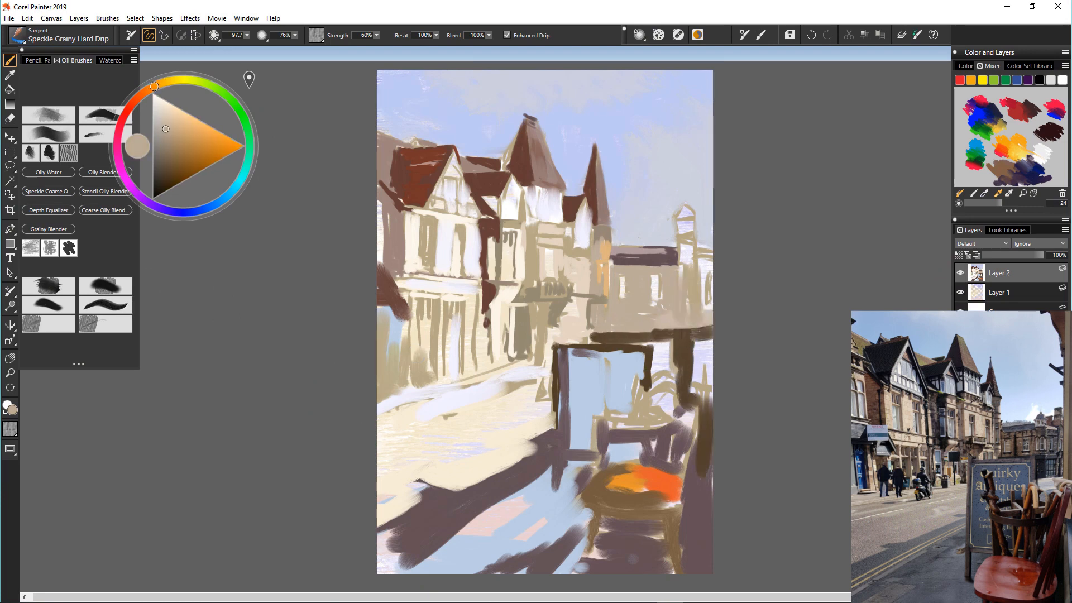
Cover the sketched tower top with lavender and repaint a small blue-and-white dome using a smaller brush
left_click(648, 220, "alt")
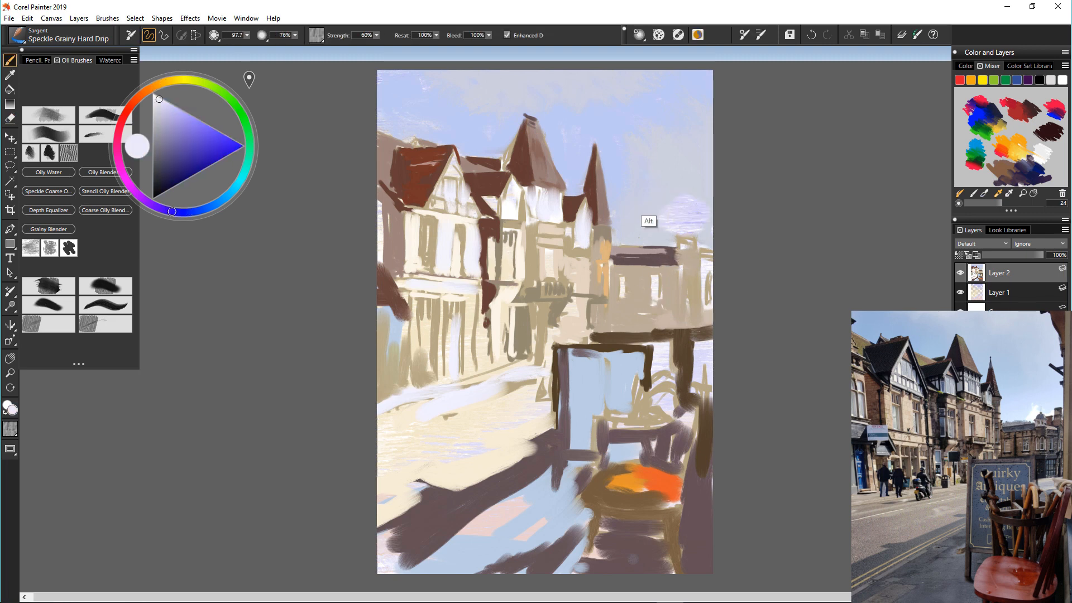
left_click(648, 256, "alt")
key("bracketleft")
left_click(602, 210, "alt")
mouse_move(687, 219)
left_mouse_down()
mouse_move(692, 230)
mouse_move(680, 231)
mouse_move(696, 232)
left_mouse_up()
left_click(623, 374, "alt")
left_click(583, 227, "alt")
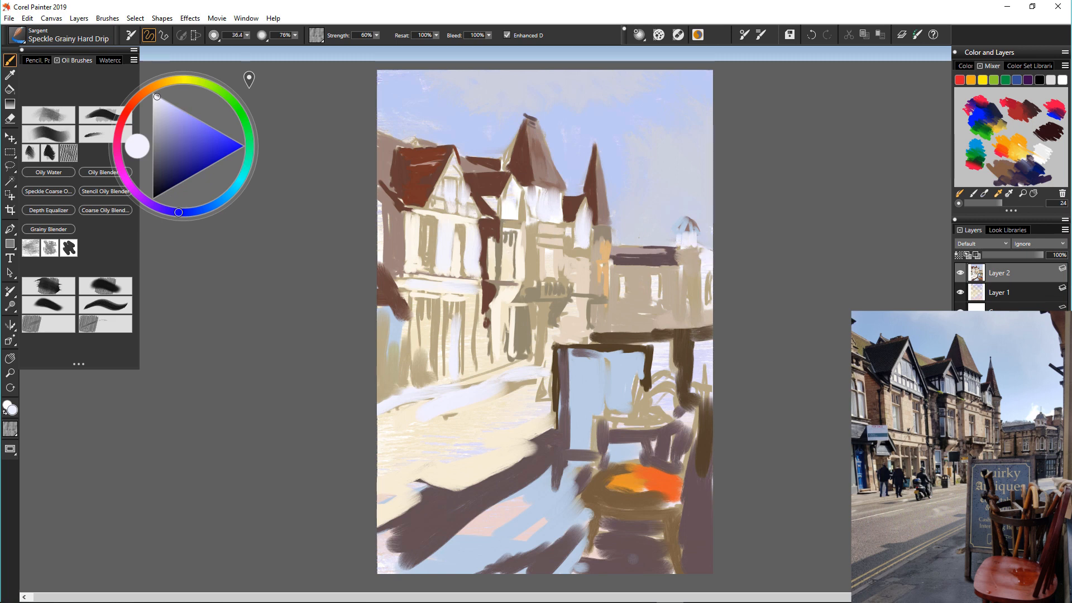
Add a small dark figure and pale blue and dark window details to the central building's shopfront and wall
left_click(592, 374, "alt")
left_click_drag(521, 307, 518, 361)
left_click(605, 285, "alt")
left_click(564, 391, "alt")
left_click(541, 206, "alt")
left_click(453, 404, "alt")
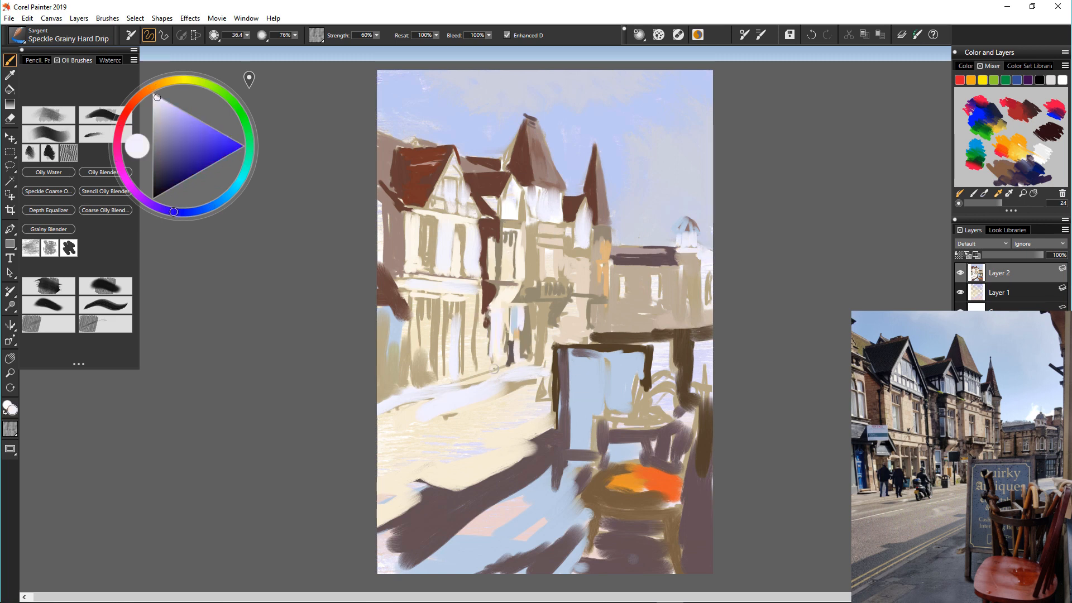
Paint two pedestrians in dark purplish grey with tan heads and touch up the pavement at their feet
left_click(484, 497, "alt")
mouse_move(429, 332)
left_mouse_down()
mouse_move(428, 362)
mouse_move(447, 393)
mouse_move(445, 337)
mouse_move(427, 323)
left_mouse_up()
left_click(386, 360, "alt")
left_click(600, 317, "alt")
left_click(486, 313, "alt")
left_click_drag(444, 328, 448, 330)
left_click(410, 330, "alt")
left_click_drag(404, 405, 525, 367)
Paint double yellow lines along the shadowed roadside, choosing a strong yellow for the brighter strokes
left_click(176, 79)
left_click(222, 142)
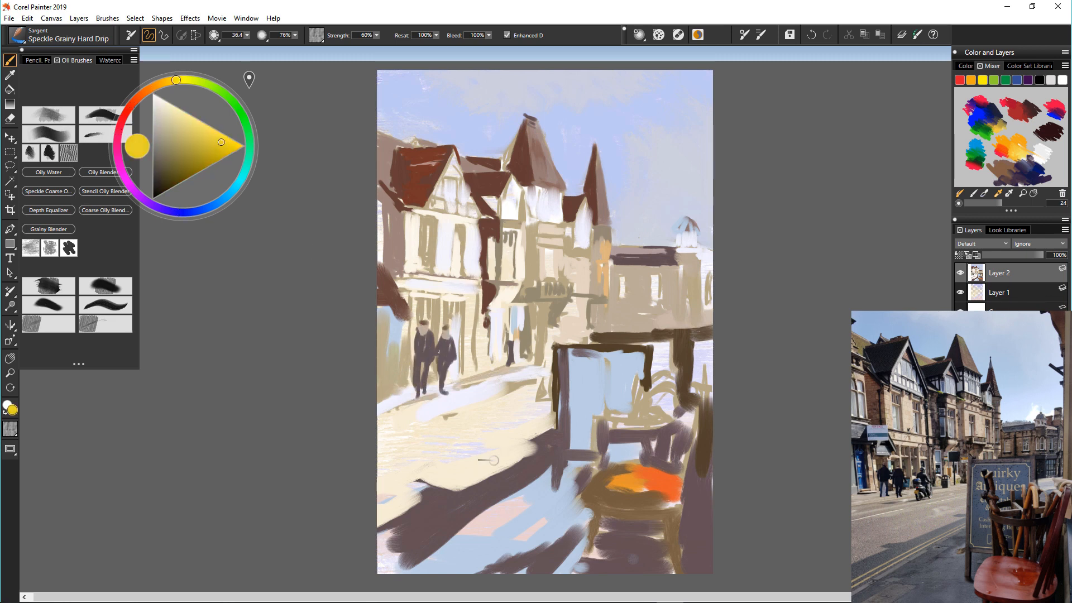
mouse_move(550, 447)
left_mouse_down()
mouse_move(415, 526)
mouse_move(488, 483)
mouse_move(415, 526)
mouse_move(385, 560)
left_mouse_up()
left_click(180, 159)
left_click(221, 147)
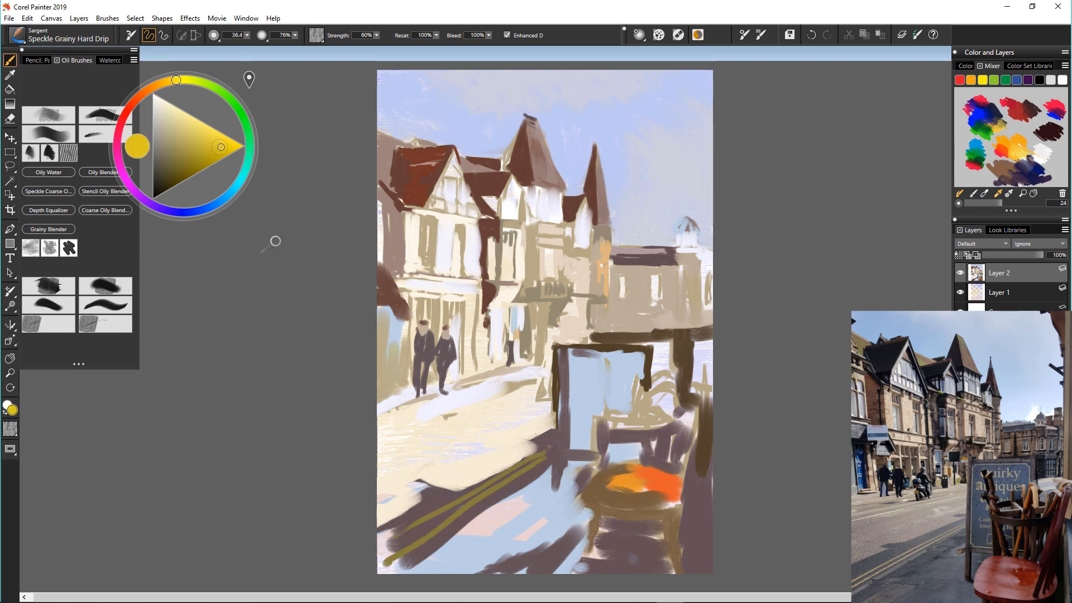
Add pale lavender highlights across the road and behind the chair back
left_click(485, 394, "alt")
left_click_drag(536, 404, 394, 452)
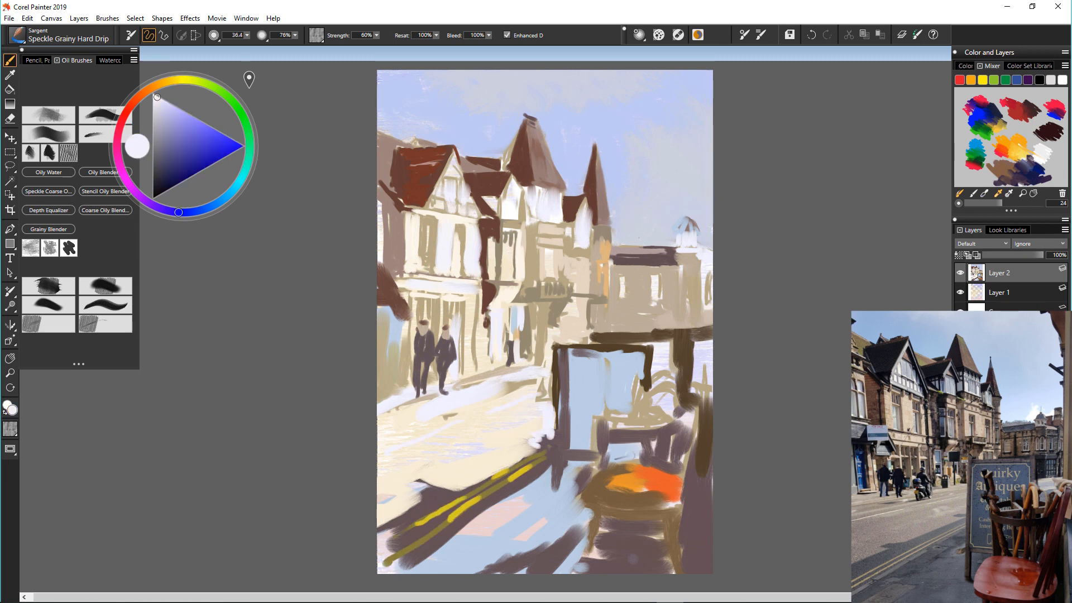
left_click_drag(659, 385, 669, 410)
Paint orange sticks rising from the chair in front of the sign
mouse_move(648, 386)
left_mouse_down()
mouse_move(664, 419)
mouse_move(635, 431)
left_mouse_up()
left_click(623, 480, "alt")
left_click_drag(633, 442, 625, 464)
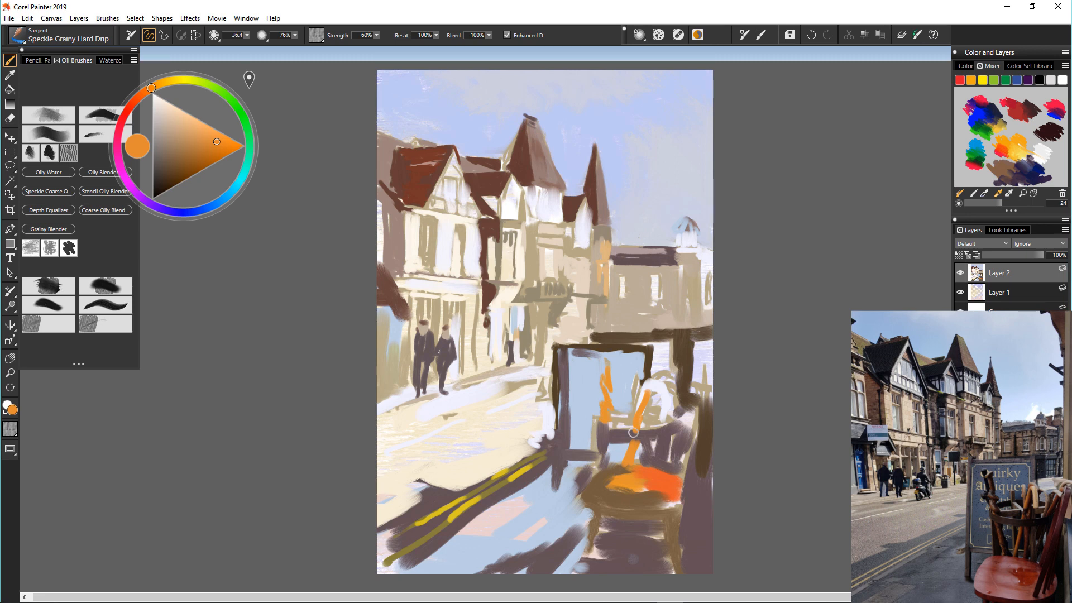
Extend the tan wall at the painting's right edge and paint a grid of thin bars beside the dark post
left_click(690, 283, "alt")
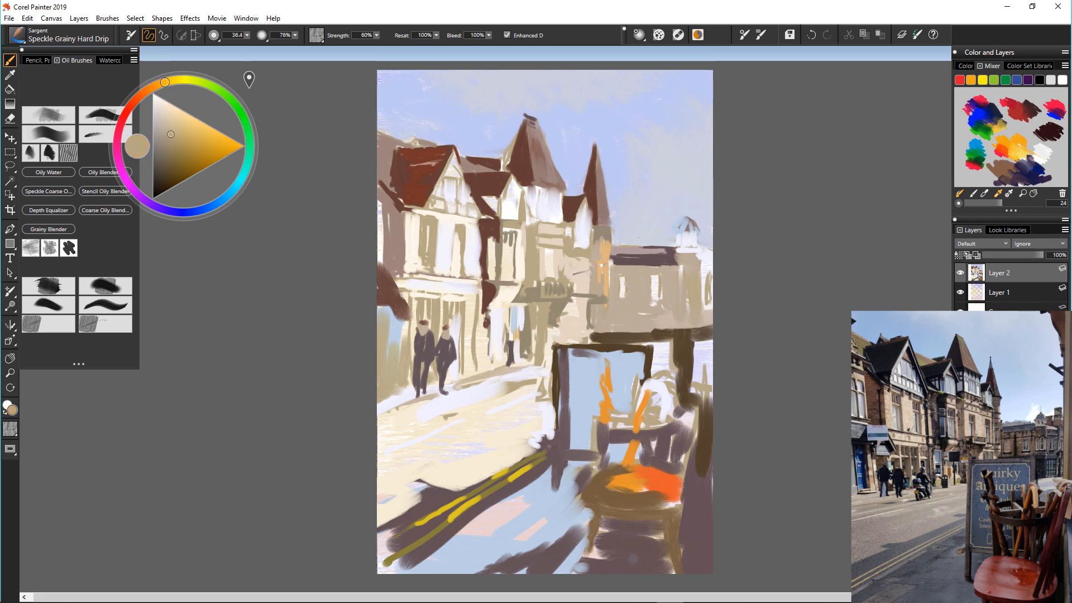
left_click(553, 331, "alt")
mouse_move(692, 273)
left_mouse_down()
mouse_move(691, 301)
mouse_move(711, 322)
left_mouse_up()
left_click_drag(692, 349, 711, 347)
left_click(684, 353, "alt")
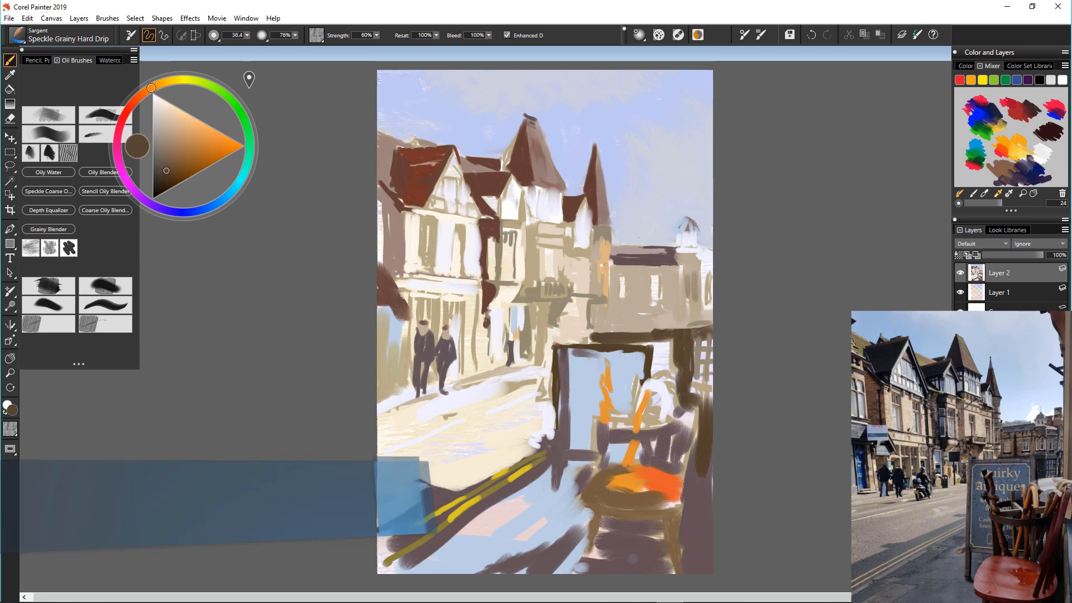
Repaint the distant building's wall in greyish brown with wide pale windows and a dark ledge beneath them
left_click(690, 304, "alt")
mouse_move(693, 273)
left_mouse_down()
mouse_move(651, 276)
mouse_move(657, 307)
mouse_move(624, 308)
mouse_move(607, 336)
mouse_move(558, 344)
left_mouse_up()
left_click(636, 287, "alt")
left_click(554, 207, "alt")
left_click(639, 302, "alt")
left_click(664, 336, "alt")
left_click(639, 325, "alt")
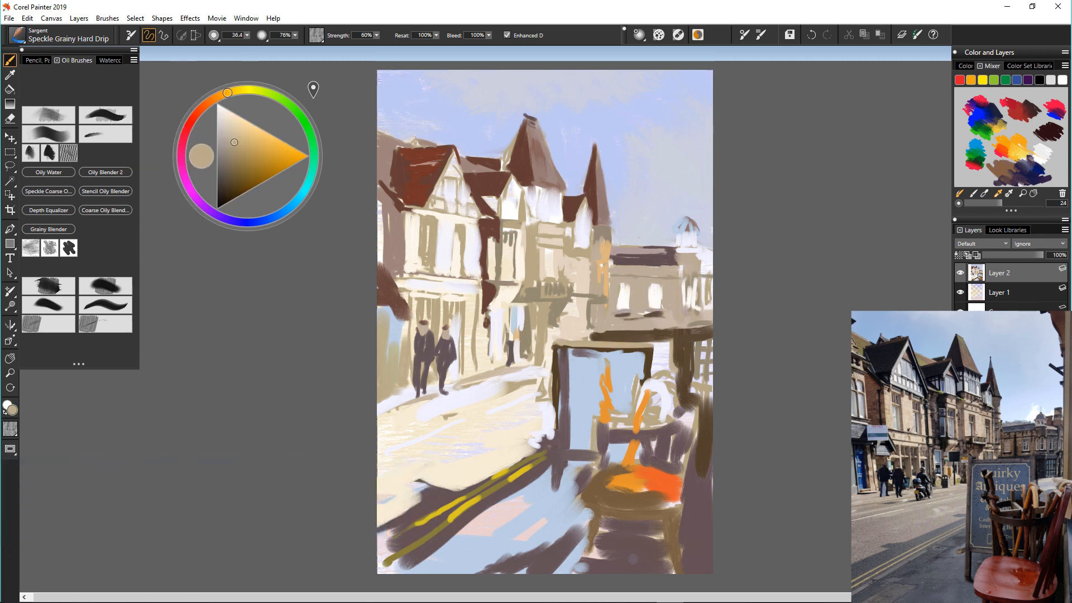
Switch to the Grainy Thick And Wet brush and choose a muted greyish blue
left_click(50, 248)
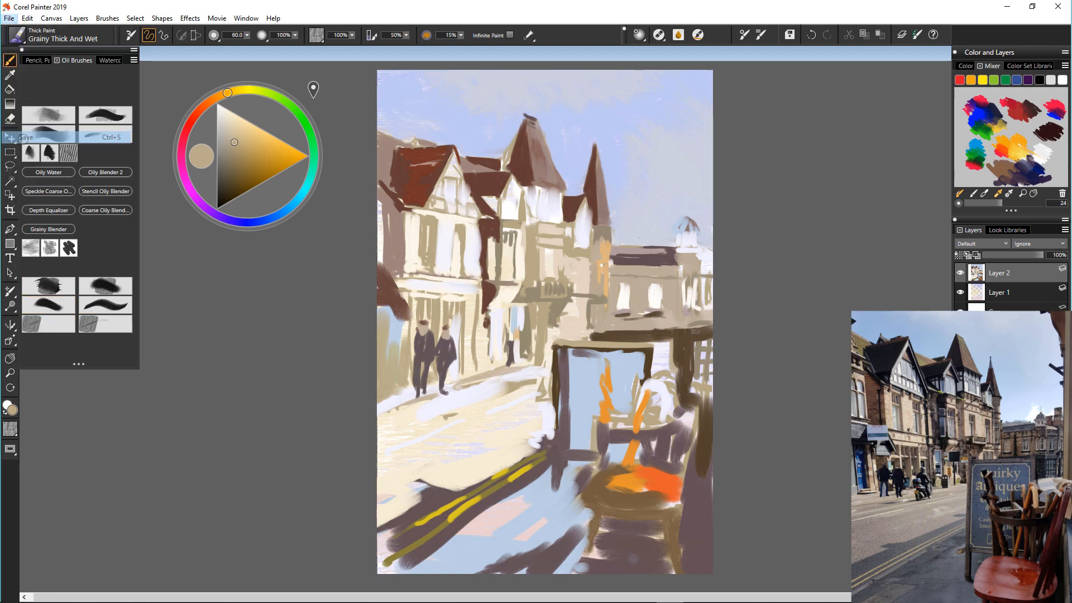
left_click(491, 129, "alt")
left_click(230, 135)
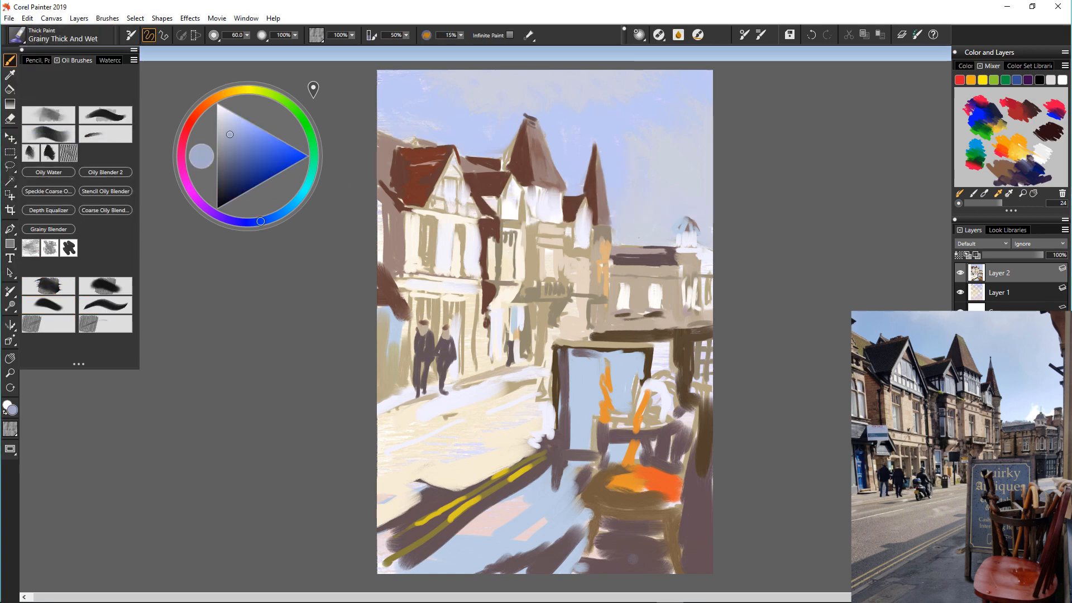
left_click_drag(503, 112, 461, 136)
scroll(481, 121, "up", 5)
left_click_drag(403, 163, 456, 209)
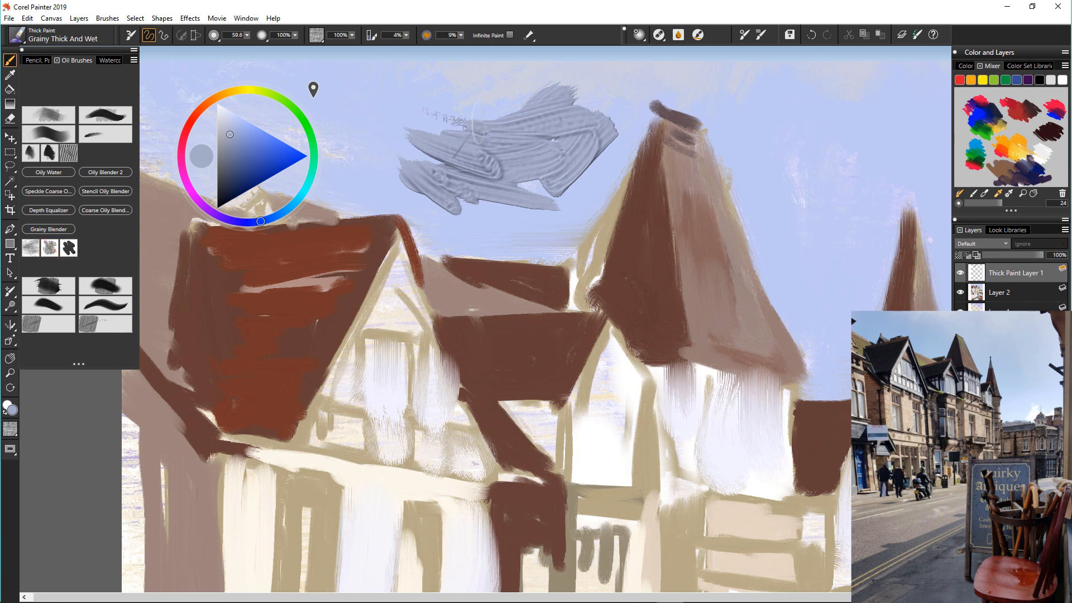
mouse_move(474, 132)
left_mouse_down()
mouse_move(592, 128)
mouse_move(446, 229)
mouse_move(402, 139)
mouse_move(502, 223)
left_mouse_up()
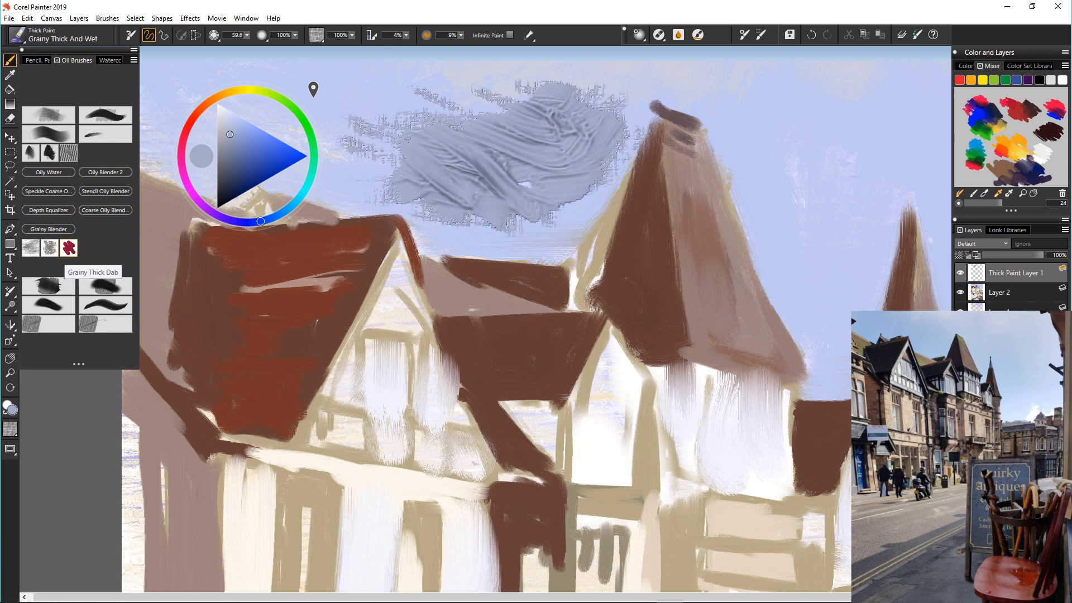
left_click(68, 248)
mouse_move(357, 100)
left_mouse_down()
mouse_move(486, 162)
mouse_move(460, 218)
left_mouse_up()
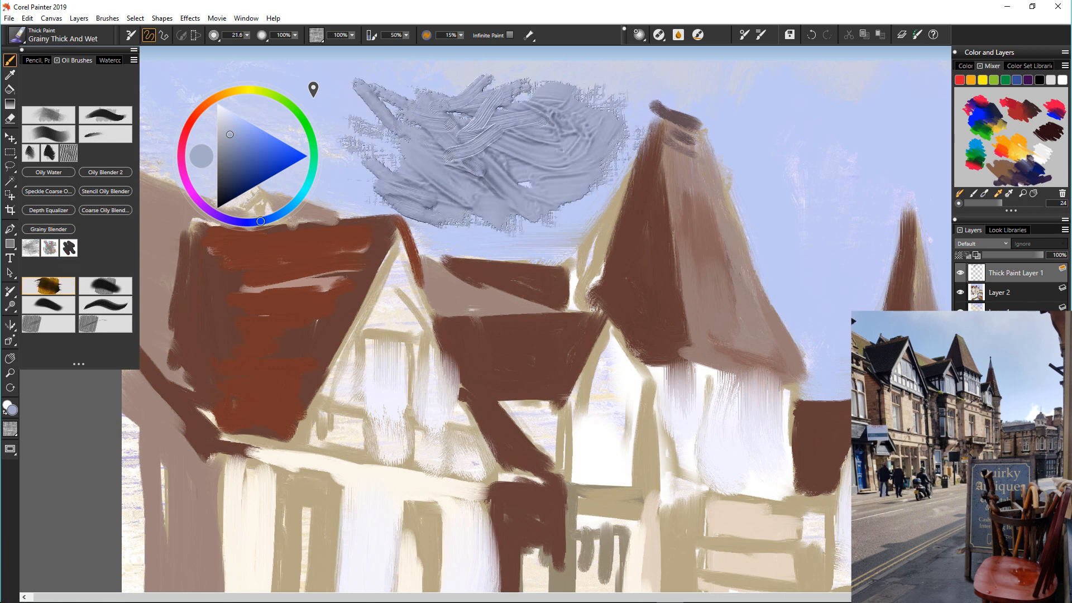
key("ctrl+z")
key("ctrl+z")
key("ctrl+z")
key("ctrl+z")
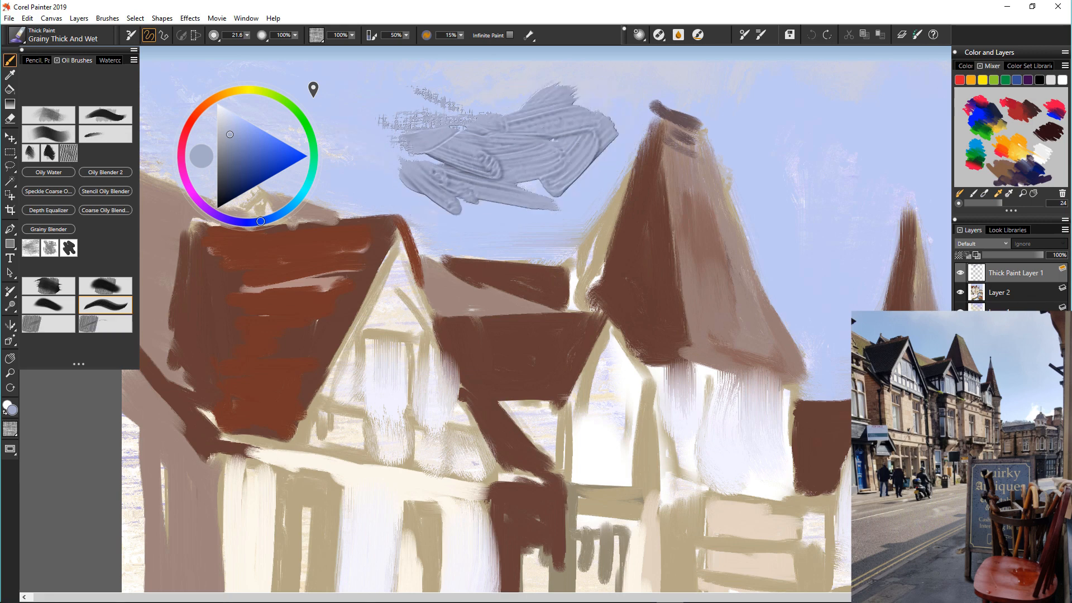
key("Delete")
Paint textured light blue thick-paint strokes in the sky above the gables and beside the main turret
left_click(234, 120)
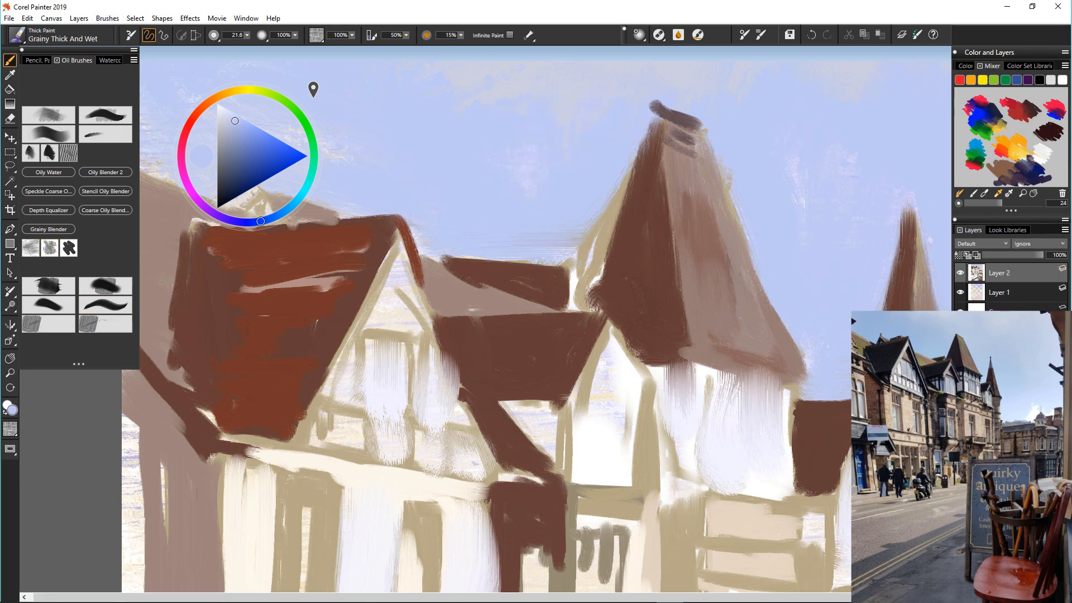
mouse_move(503, 226)
left_mouse_down()
mouse_move(594, 184)
mouse_move(474, 242)
mouse_move(433, 223)
mouse_move(474, 223)
left_mouse_up()
right_click(616, 154)
left_click(616, 154)
mouse_move(606, 151)
left_mouse_down()
mouse_move(515, 213)
mouse_move(425, 146)
left_mouse_up()
left_click_drag(399, 207, 324, 199)
Add thick paint to the main turret's roof, dark reddish brown on the shaded side and salmon on the lit side
left_click(650, 168, "alt")
mouse_move(653, 120)
left_mouse_down()
mouse_move(639, 195)
mouse_move(678, 354)
left_mouse_up()
left_click(684, 173, "alt")
mouse_move(670, 120)
left_mouse_down()
mouse_move(682, 181)
mouse_move(722, 268)
mouse_move(686, 232)
left_mouse_up()
left_click(249, 139)
mouse_move(726, 265)
left_mouse_down()
mouse_move(754, 320)
mouse_move(710, 346)
left_mouse_up()
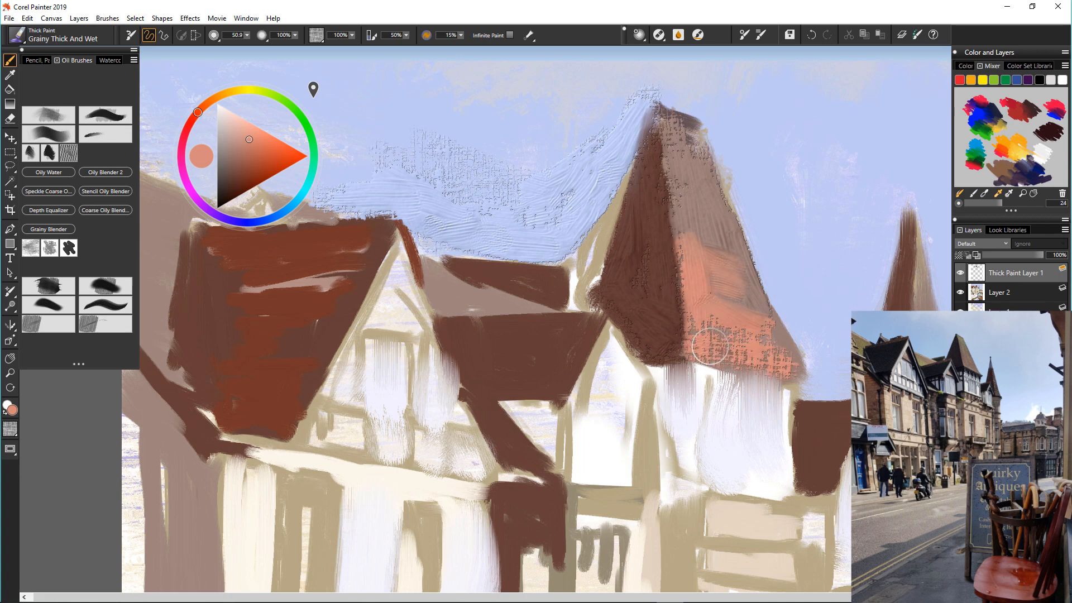
Extend salmon strokes up the turret roof's lit side and add reddish-brown strokes along its shaded face
left_click_drag(614, 337, 505, 335)
left_click_drag(606, 399, 797, 188)
left_click_drag(614, 363, 512, 374)
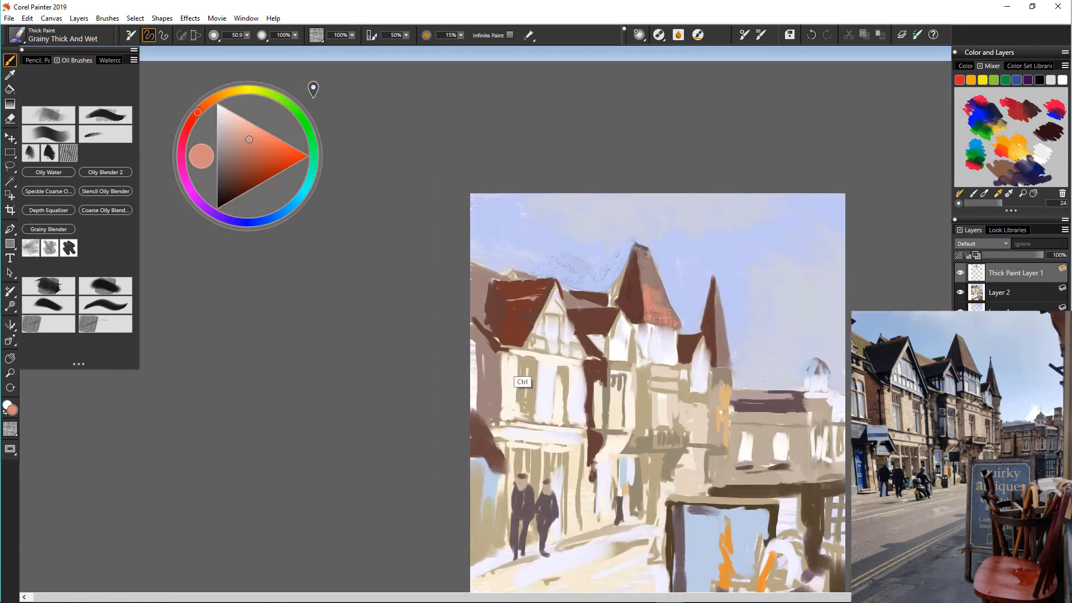
mouse_move(575, 397)
left_mouse_down()
mouse_move(550, 318)
mouse_move(659, 257)
left_mouse_up()
left_click_drag(522, 251, 522, 323)
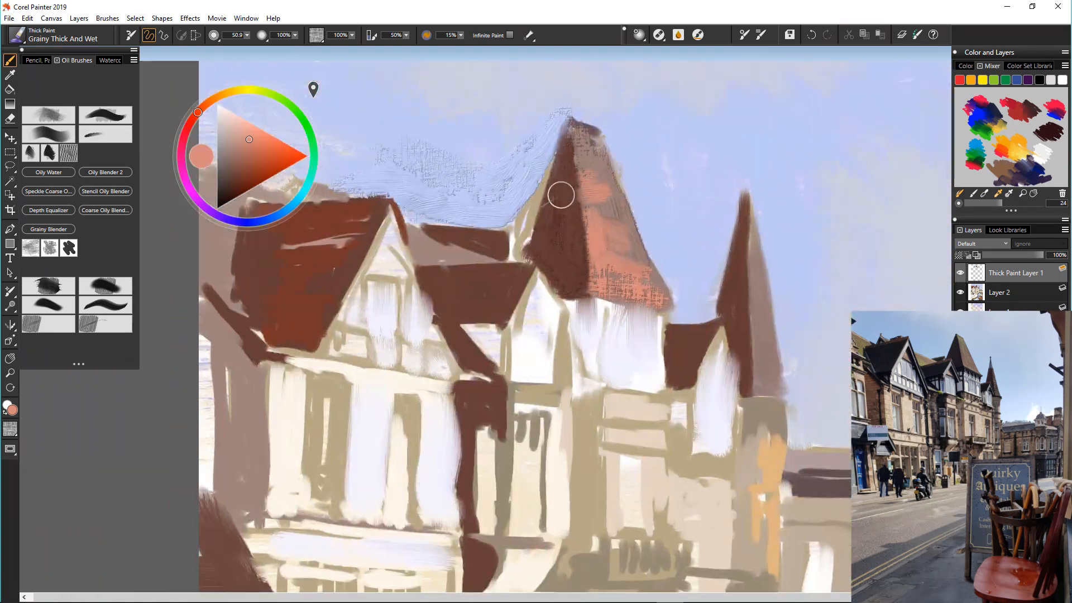
left_click_drag(579, 159, 593, 254)
left_click(244, 177)
left_click_drag(571, 146, 577, 226)
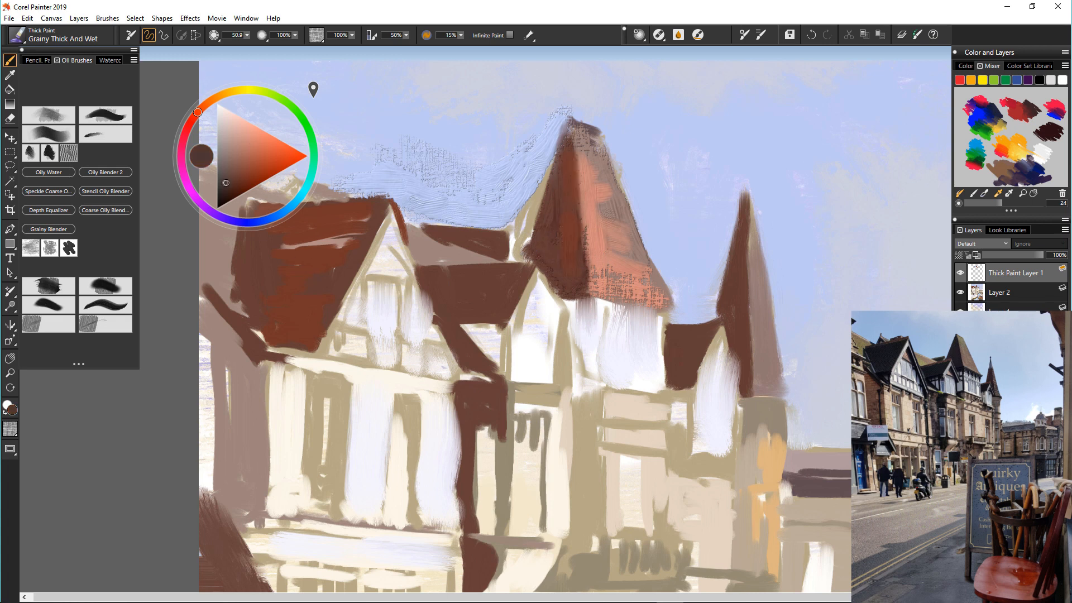
Paint a dark brown shadow line along the lower edge of the main turret's roof
mouse_move(665, 308)
left_mouse_down()
mouse_move(590, 294)
mouse_move(654, 308)
left_mouse_up()
left_click(231, 173)
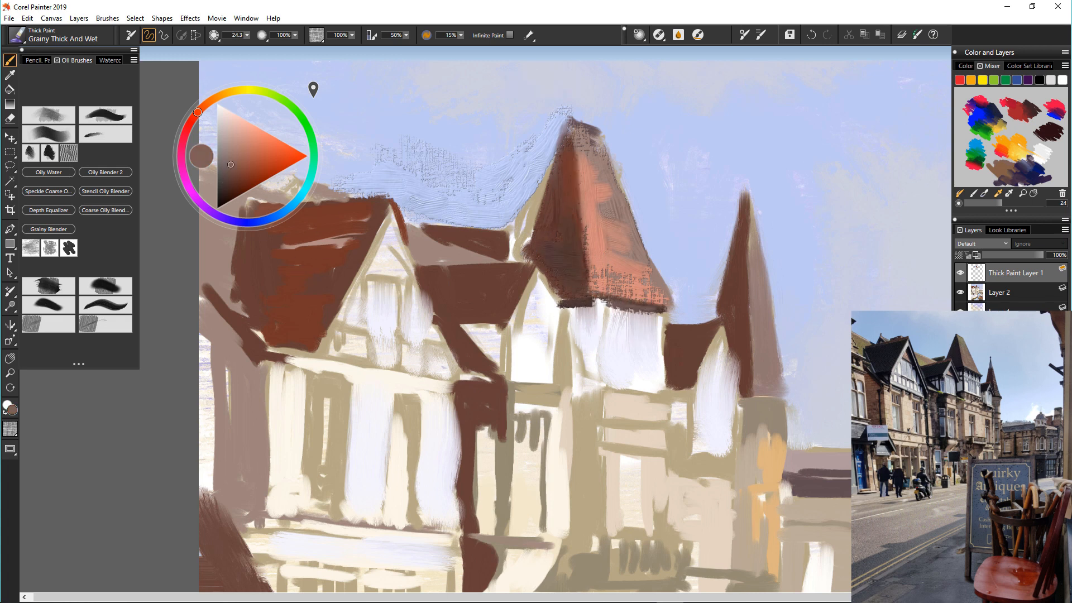
mouse_move(590, 298)
left_mouse_down()
mouse_move(591, 331)
mouse_move(595, 301)
left_mouse_up()
Shift the colour to blue and paint dark and pale blue-grey strokes on the wall under the turret roof
left_click(289, 207)
left_click_drag(289, 207, 246, 222)
mouse_move(622, 304)
left_mouse_down()
mouse_move(565, 303)
mouse_move(653, 334)
mouse_move(639, 384)
left_mouse_up()
left_click(225, 129)
left_click_drag(605, 305, 605, 324)
left_click_drag(632, 306, 632, 332)
left_click_drag(658, 336, 662, 384)
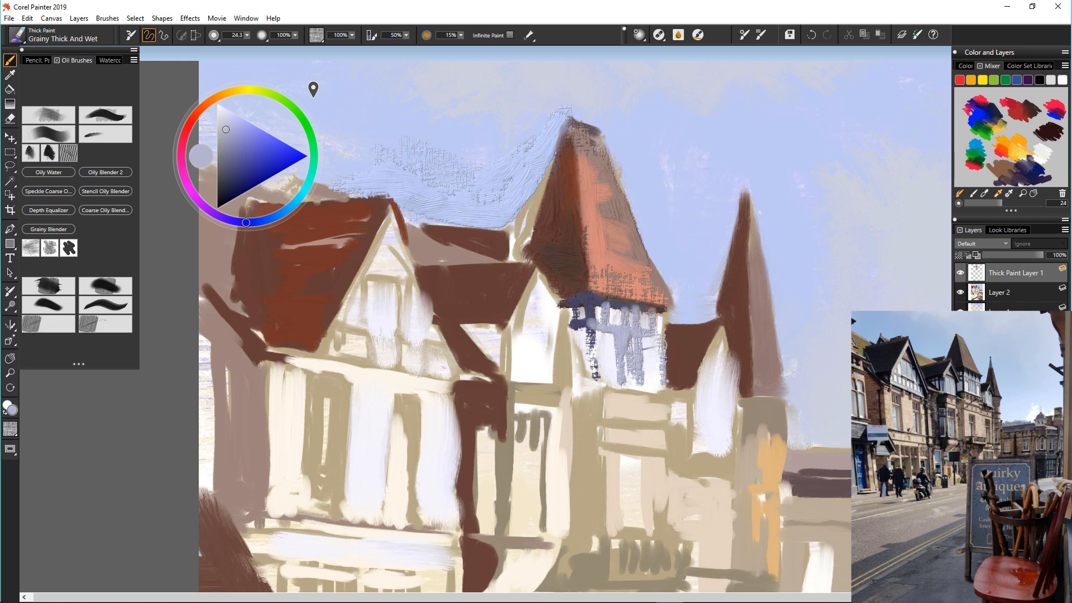
Build up the turret's timber framing under the eaves with dark slate-blue posts and near-white gaps
left_click(227, 171)
left_click_drag(591, 312, 593, 376)
left_click(220, 111)
mouse_move(652, 304)
left_mouse_down()
mouse_move(653, 313)
mouse_move(614, 329)
mouse_move(668, 307)
mouse_move(622, 323)
left_mouse_up()
left_click(568, 282, "alt")
left_click(583, 302, "alt")
left_click_drag(634, 304, 634, 321)
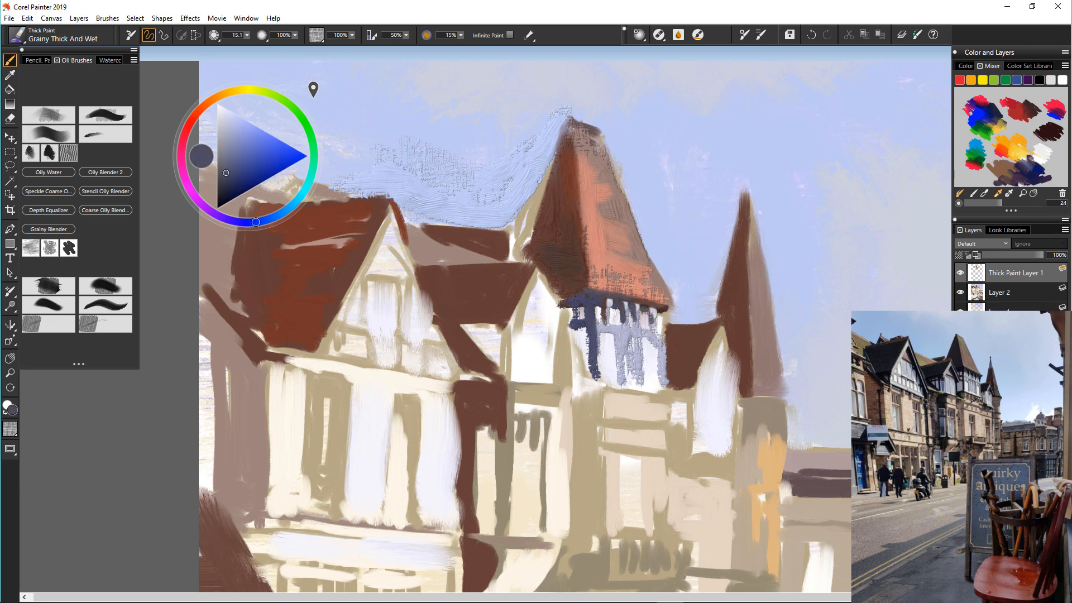
left_click(581, 311, "alt")
left_click_drag(565, 305, 580, 335)
Paint the small gable beside the turret with pale blue edges, a salmon infill and dark brown inner strokes
left_click(589, 354, "alt")
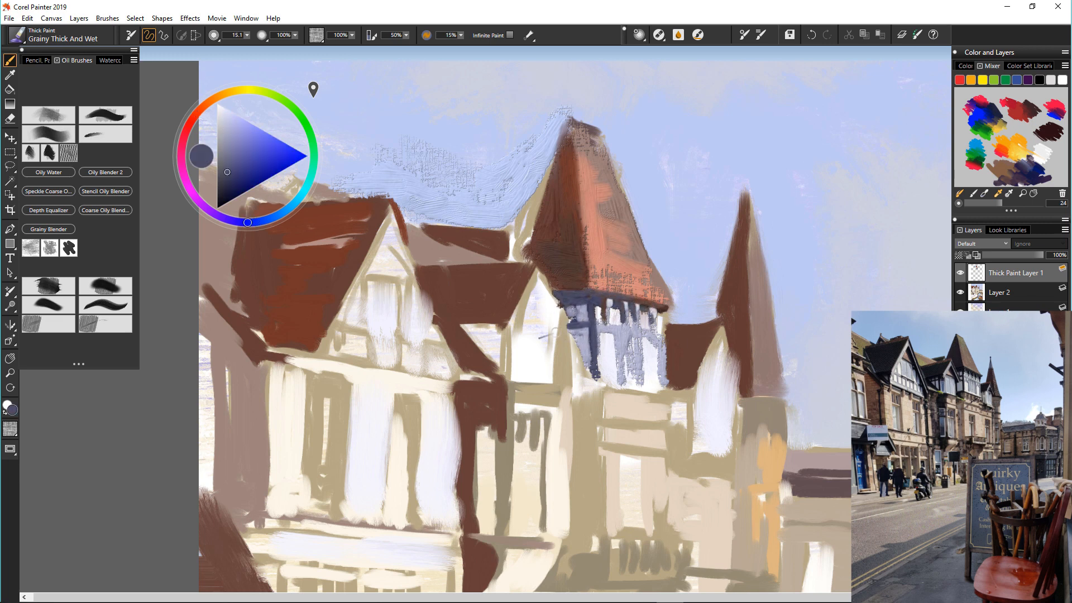
mouse_move(536, 275)
left_mouse_down()
mouse_move(560, 317)
mouse_move(501, 318)
mouse_move(556, 319)
left_mouse_up()
left_click(592, 366, "alt")
left_click(613, 312, "alt")
left_click(590, 219, "alt")
left_click(511, 285, "alt")
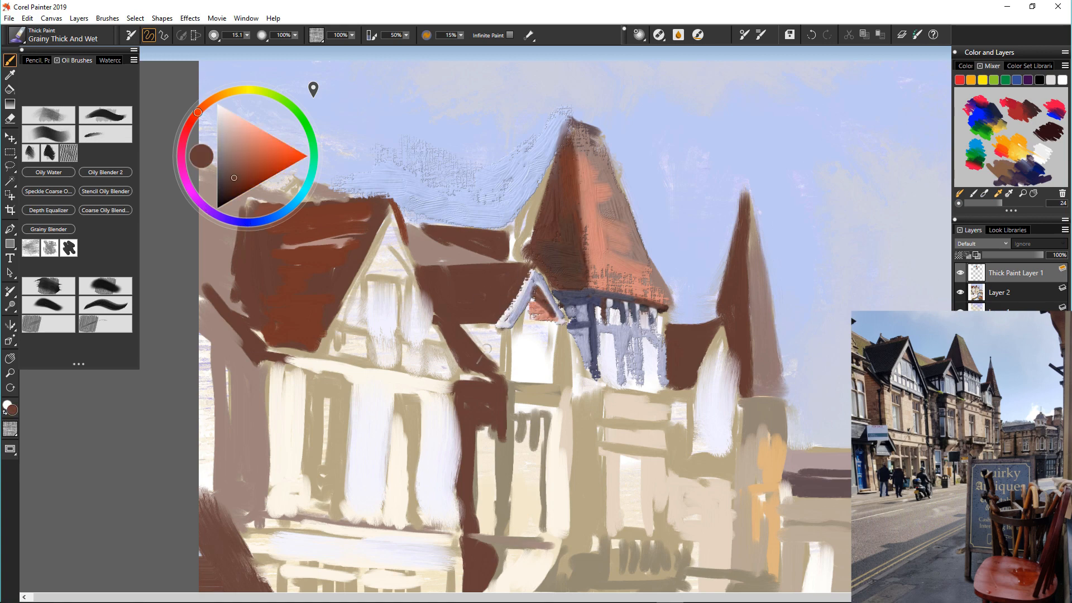
scroll(527, 320, "up", 5)
left_click_drag(557, 176, 618, 304)
mouse_move(618, 209)
left_mouse_down()
mouse_move(636, 252)
mouse_move(700, 319)
left_mouse_up()
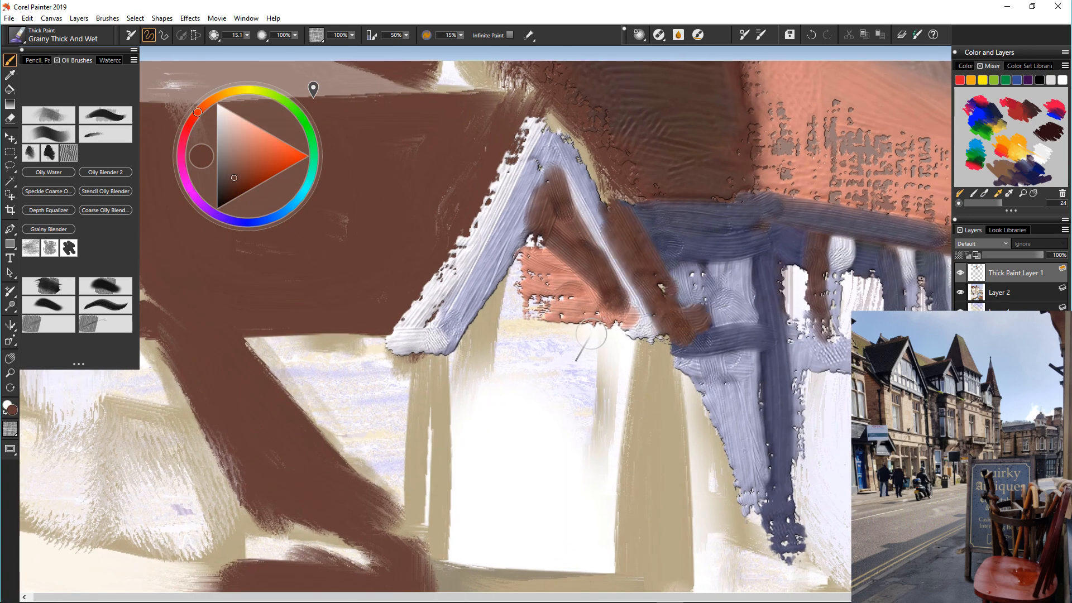
Fill the small gable's interior with salmon and add a pale stroke along its lower edge
left_click(642, 329, "alt")
left_click_drag(625, 331, 484, 308)
left_click(539, 279, "alt")
mouse_move(530, 254)
left_mouse_down()
mouse_move(564, 299)
mouse_move(505, 287)
mouse_move(527, 301)
left_mouse_up()
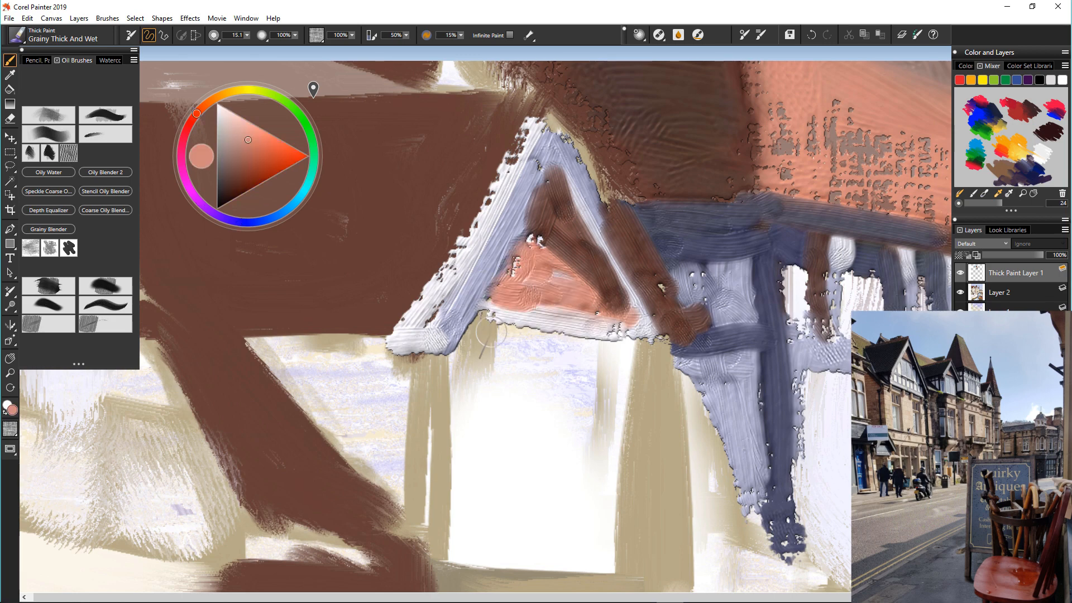
left_click(484, 337, "alt")
left_click_drag(476, 327, 669, 354)
Paint salmon and muted green thick-paint strokes on the roof slope between the large gable and the turret
scroll(500, 375, "down", 6)
scroll(476, 431, "up", 1)
left_click(605, 224, "alt")
left_click_drag(449, 225, 521, 247)
left_click(280, 97)
left_click(230, 131)
left_click_drag(451, 235, 516, 247)
Texture the large roof with salmon and dark violet-blue strokes and add a salmon highlight along the middle roof's ridge
left_click(484, 233, "alt")
mouse_move(355, 183)
left_mouse_down()
mouse_move(395, 196)
mouse_move(315, 201)
mouse_move(370, 219)
left_mouse_up()
mouse_move(419, 204)
left_mouse_down()
mouse_move(357, 224)
mouse_move(346, 214)
left_mouse_up()
left_click(233, 221)
left_click(229, 175)
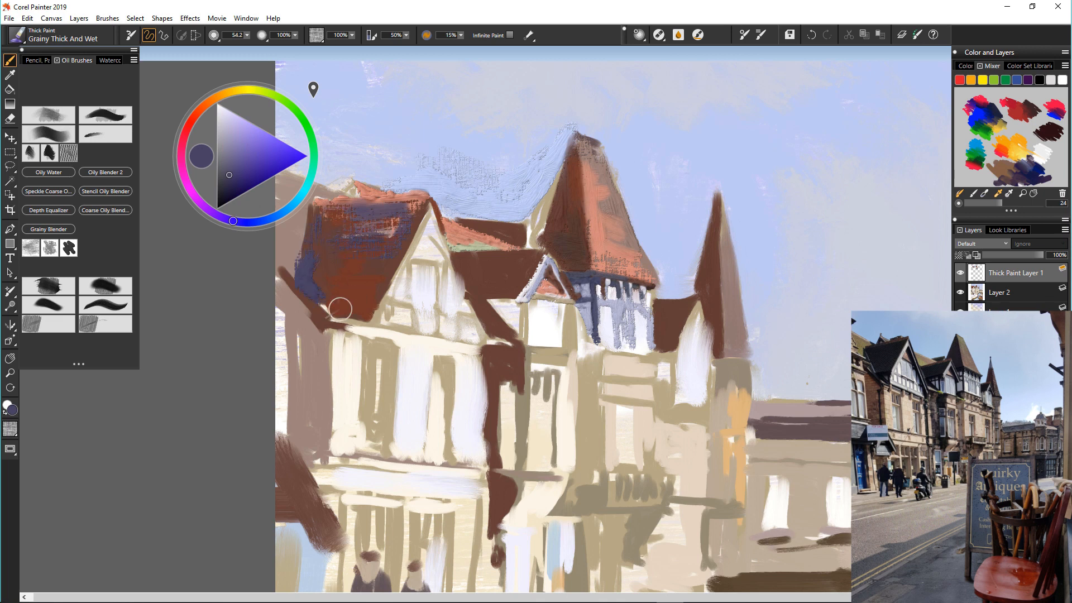
left_click_drag(340, 309, 362, 325)
left_click(509, 247, "alt")
left_click_drag(491, 252, 545, 251)
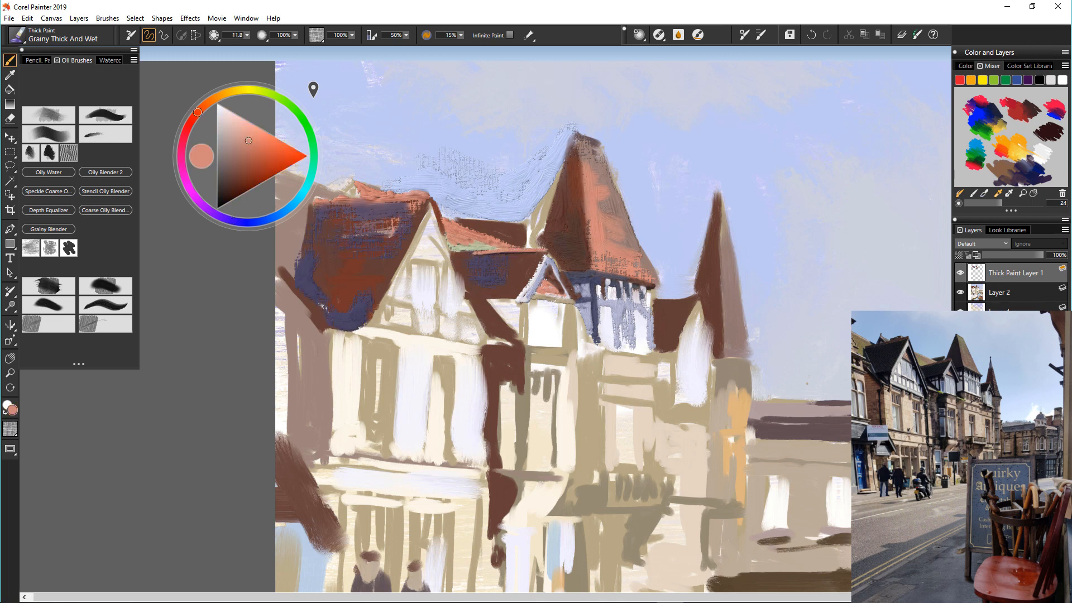
Paint the small dormer beside the spire with a dark blue gable and pale grey wall strokes
left_click(614, 324, "alt")
mouse_move(698, 302)
left_mouse_down()
mouse_move(712, 336)
mouse_move(680, 334)
mouse_move(663, 371)
left_mouse_up()
left_click(654, 356, "alt")
key("bracketright")
left_click_drag(700, 336, 700, 377)
left_click_drag(695, 339, 681, 347)
left_click(591, 285, "alt")
left_click_drag(697, 312, 697, 329)
left_click(665, 357, "alt")
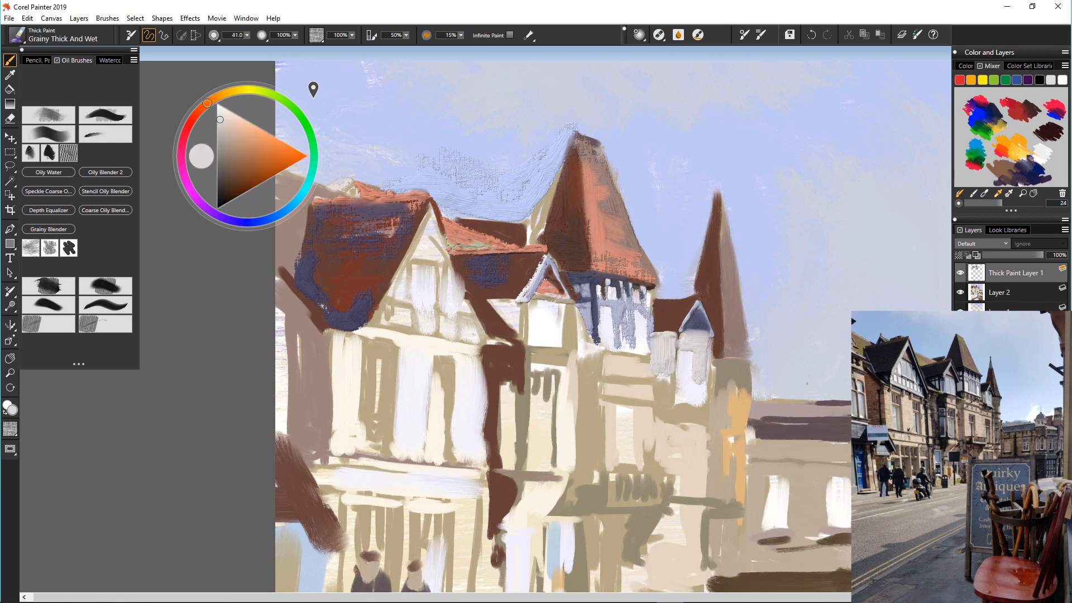
Lay vertical beige thick-paint strokes over the walls below the dormer and the turret
left_click(669, 416, "alt")
mouse_move(652, 378)
left_mouse_down()
mouse_move(710, 379)
mouse_move(677, 474)
left_mouse_up()
left_click(696, 468, "alt")
left_click_drag(703, 388, 701, 499)
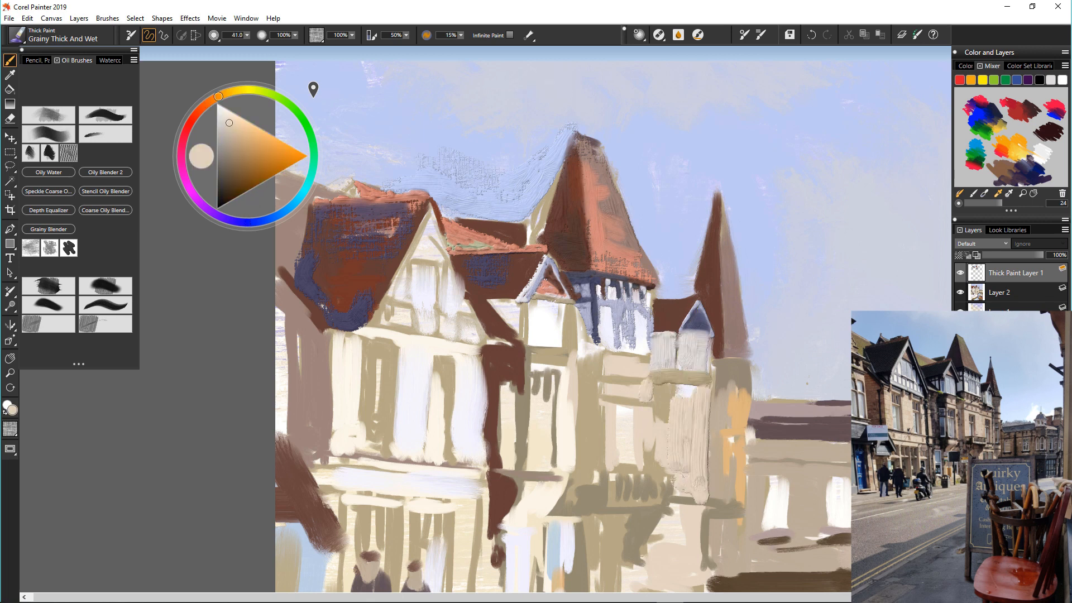
left_click_drag(644, 385, 641, 457)
left_click_drag(615, 382, 613, 470)
left_click_drag(610, 366, 650, 368)
Extend the beige strokes down the wall below the spire and paint a tan ledge under the turret's timber framing
mouse_move(740, 387)
left_mouse_down()
mouse_move(714, 389)
mouse_move(740, 415)
left_mouse_up()
left_click_drag(729, 398, 710, 495)
left_click(725, 435, "alt")
mouse_move(742, 418)
left_mouse_down()
mouse_move(735, 484)
mouse_move(712, 499)
left_mouse_up()
left_click_drag(712, 502, 727, 508)
left_click(596, 392, "alt")
left_click_drag(584, 354, 643, 369)
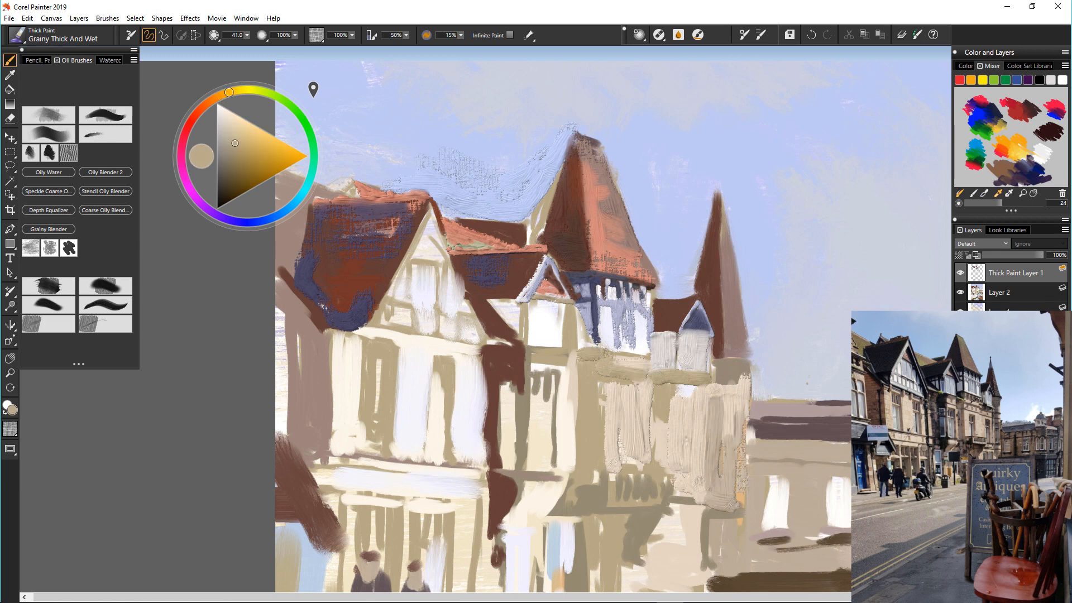
Shade the turret's timber corner dark blue and paint blue-grey and pale grey strokes on the windows beside it
left_click(589, 318, "alt")
left_click_drag(581, 301, 581, 352)
left_click(538, 304, "alt")
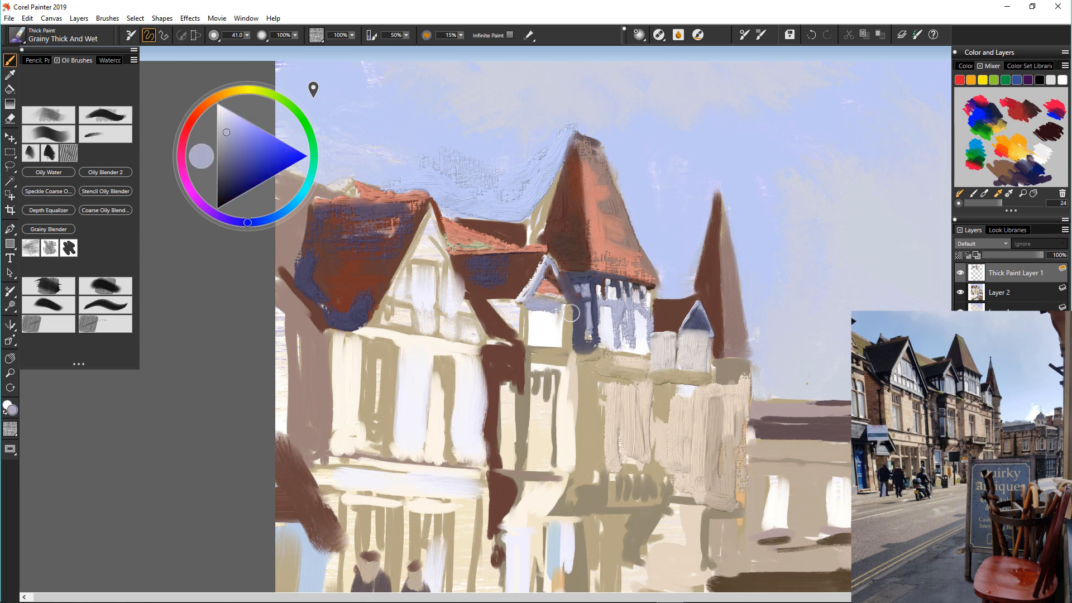
left_click_drag(559, 310, 530, 349)
left_click_drag(547, 429, 534, 464)
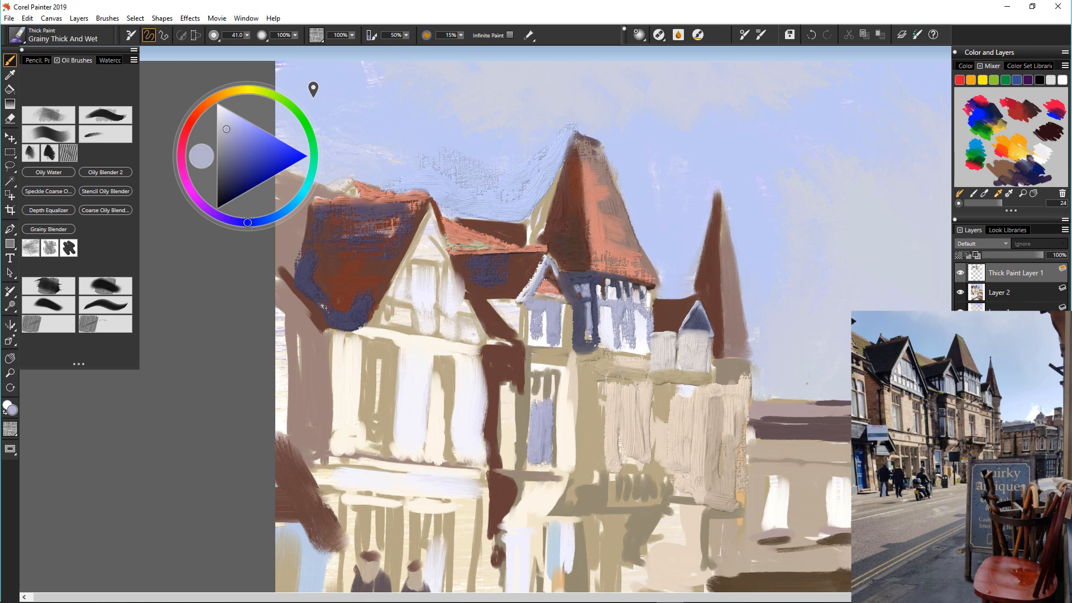
left_click(664, 349, "alt")
mouse_move(544, 407)
left_mouse_down()
mouse_move(532, 463)
mouse_move(550, 380)
mouse_move(551, 400)
left_mouse_up()
Reduce the brush size and paint tan vertical window details on the beige walls below the turret and dormer
left_click(659, 419, "alt")
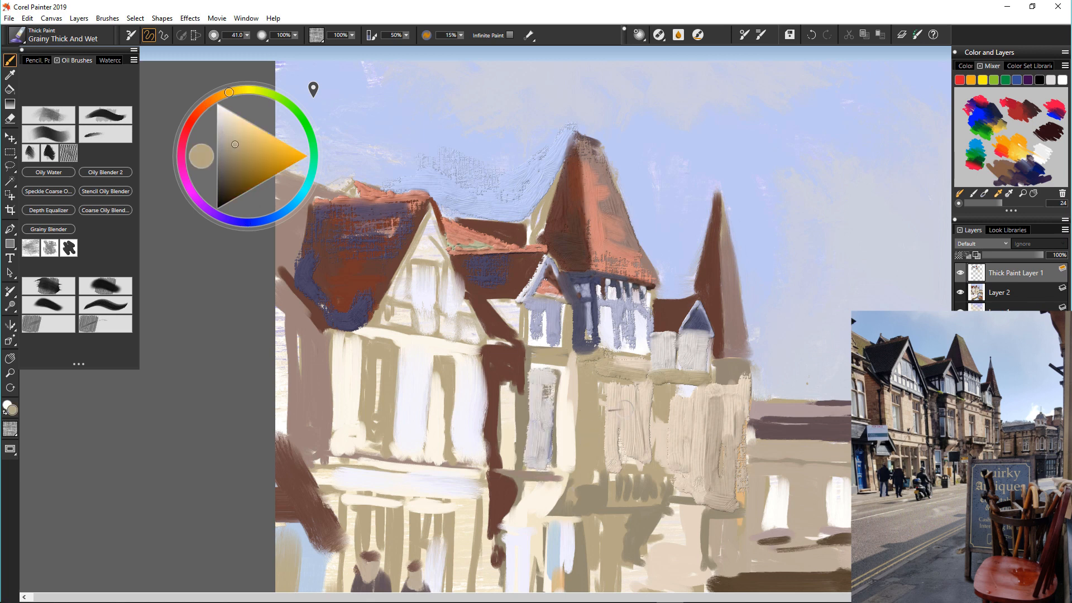
key("bracketleft")
left_click_drag(634, 398, 632, 467)
left_click_drag(690, 398, 688, 462)
left_click_drag(623, 394, 631, 423)
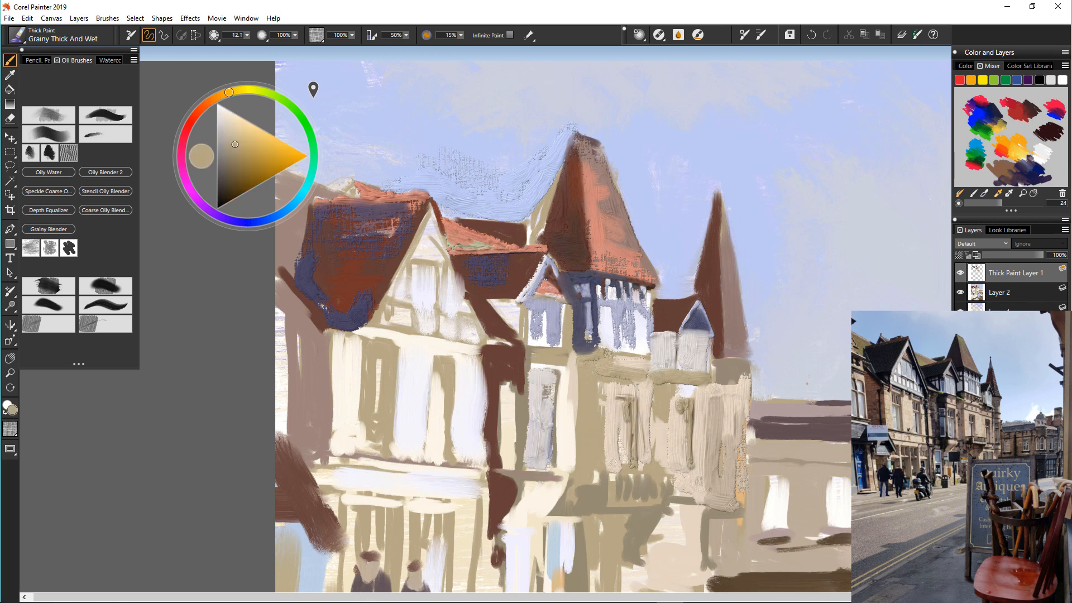
Paint the balcony's railings with short vertical strokes of light beige
left_click(665, 478, "alt")
mouse_move(666, 475)
left_mouse_down()
mouse_move(581, 472)
mouse_move(660, 499)
left_mouse_up()
left_click_drag(650, 475, 651, 498)
left_click_drag(642, 476, 642, 498)
left_click_drag(624, 472, 625, 498)
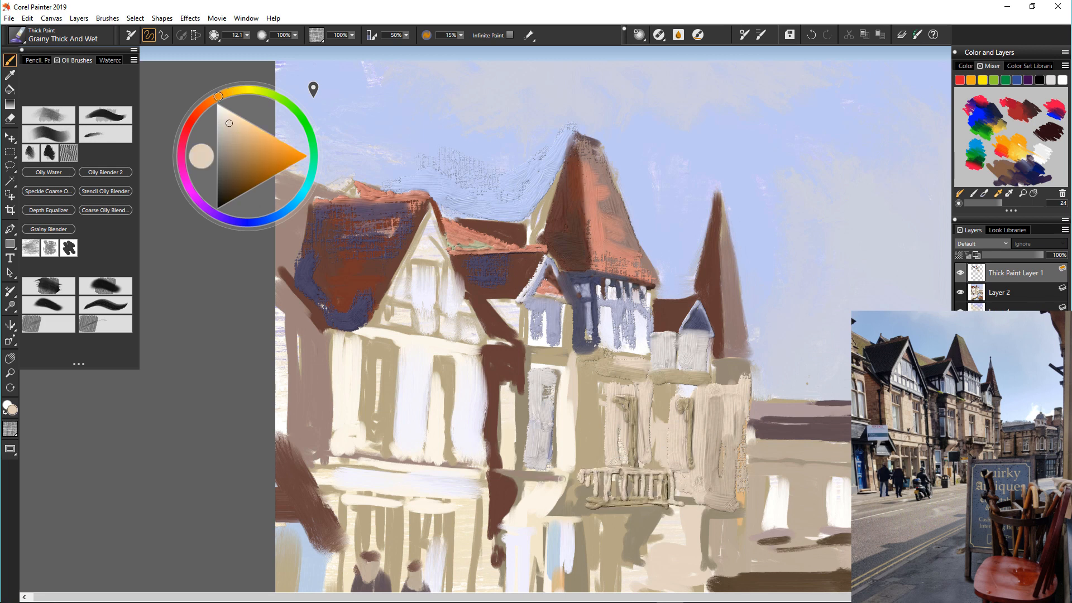
Add dark reddish strokes behind the balcony's railings and dark blue shadow beneath the balcony
left_click(560, 422, "alt")
left_click(505, 495, "alt")
mouse_move(592, 475)
left_mouse_down()
mouse_move(577, 511)
mouse_move(601, 510)
left_mouse_up()
left_click(585, 341, "alt")
mouse_move(593, 489)
left_mouse_down()
mouse_move(578, 514)
mouse_move(663, 506)
left_mouse_up()
mouse_move(593, 514)
left_mouse_down()
mouse_move(610, 515)
mouse_move(577, 515)
left_mouse_up()
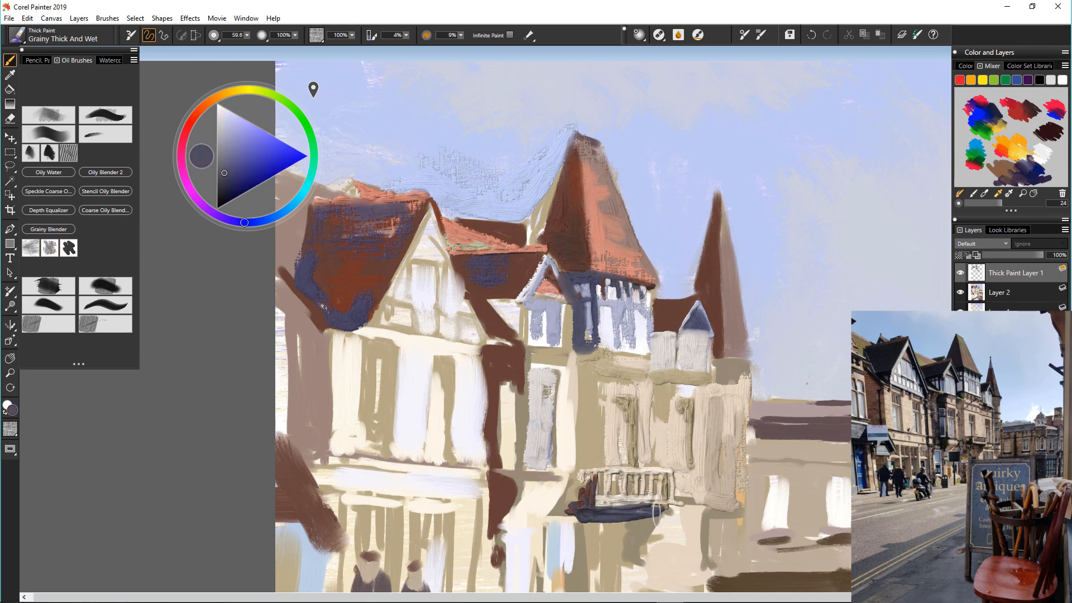
left_click_drag(657, 514, 571, 527)
left_click_drag(572, 491, 579, 534)
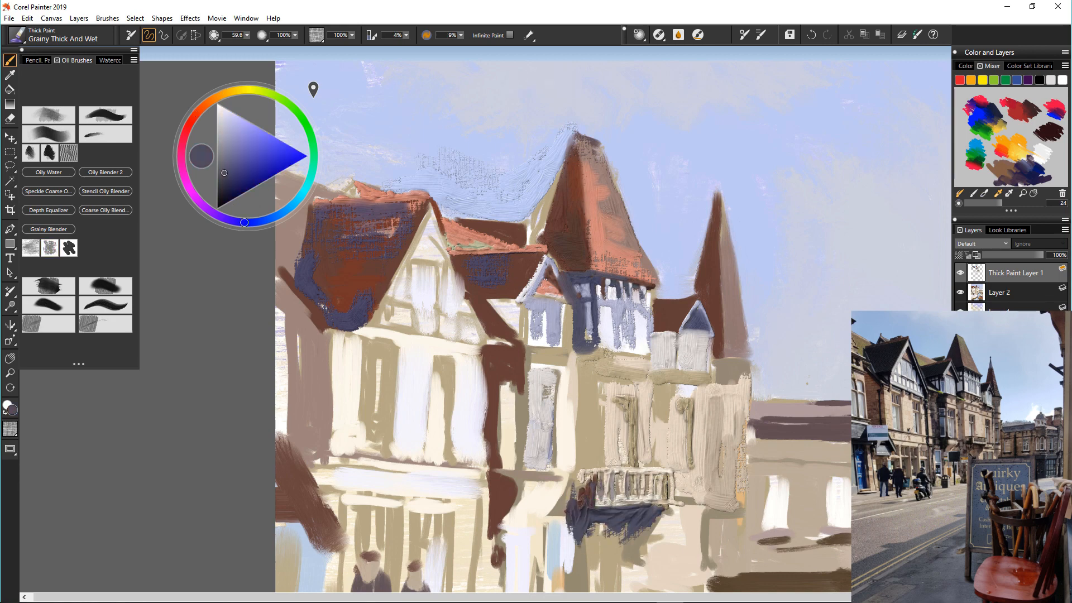
Sample a light orange and paint the area beneath the balcony with the Grainy Thick And Wet brush
scroll(313, 89, "down", 3)
left_click(555, 451, "alt")
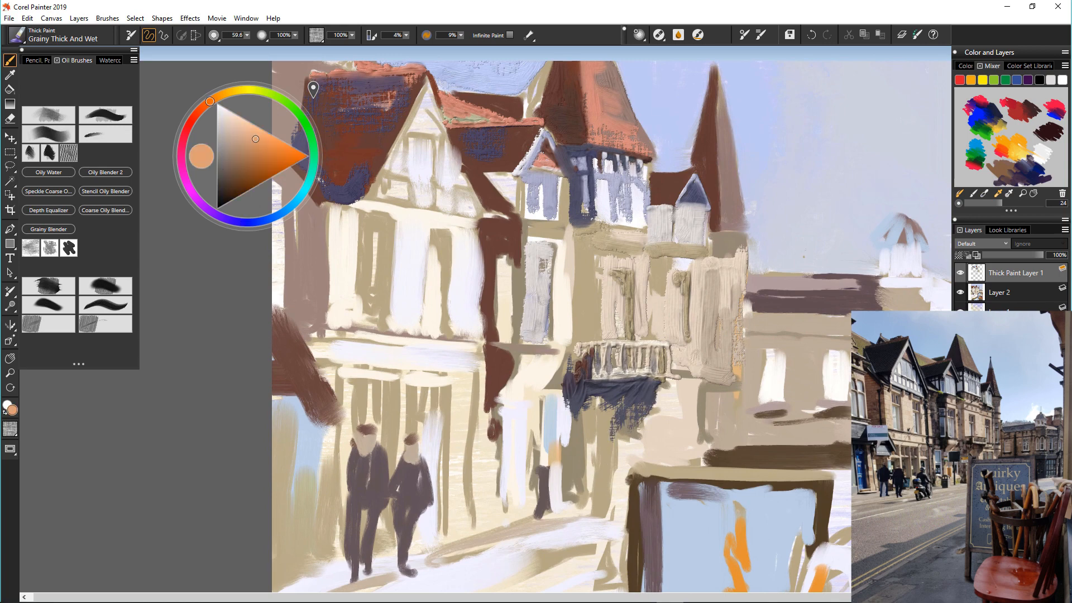
left_click_drag(628, 407, 618, 466)
left_click(67, 249)
left_click_drag(621, 418, 609, 461)
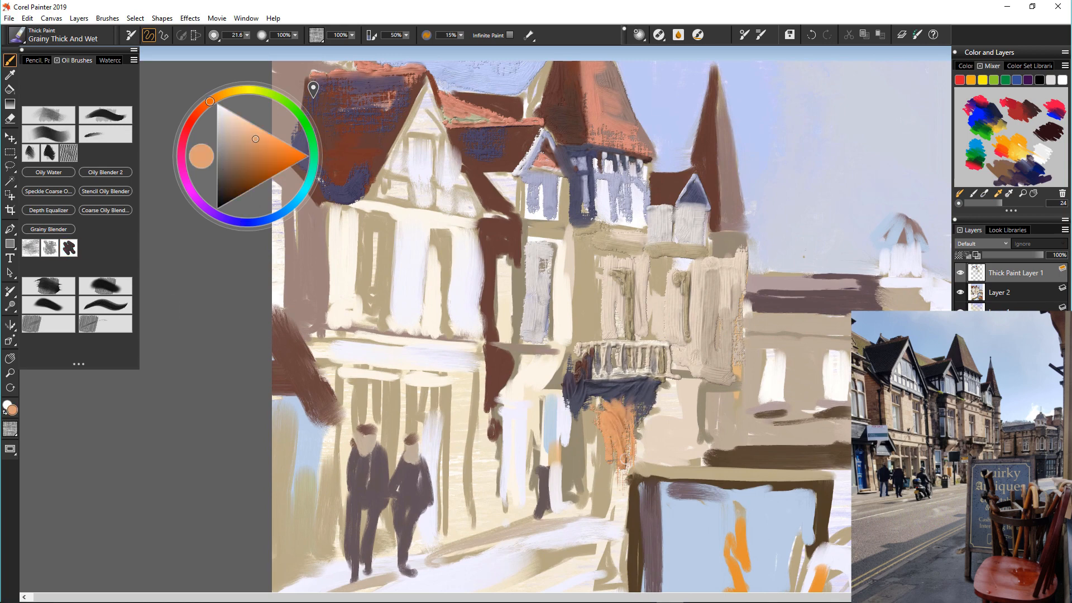
Choose a muted brown and paint vertical strokes around the orange area beneath the balcony
left_click(237, 156)
left_click_drag(601, 400, 590, 445)
left_click_drag(567, 383, 568, 491)
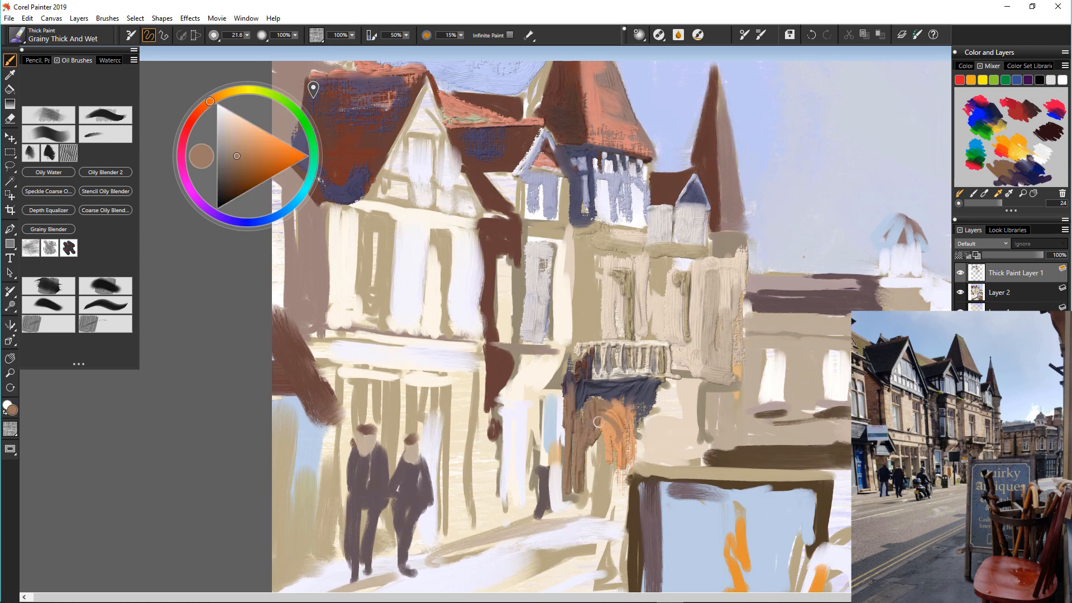
left_click_drag(593, 420, 602, 478)
left_click_drag(651, 394, 649, 448)
Paint cream vertical strokes on the lit wall next to the orange area under the balcony
left_click(535, 376, "alt")
left_click_drag(652, 394, 644, 446)
left_click_drag(658, 394, 656, 438)
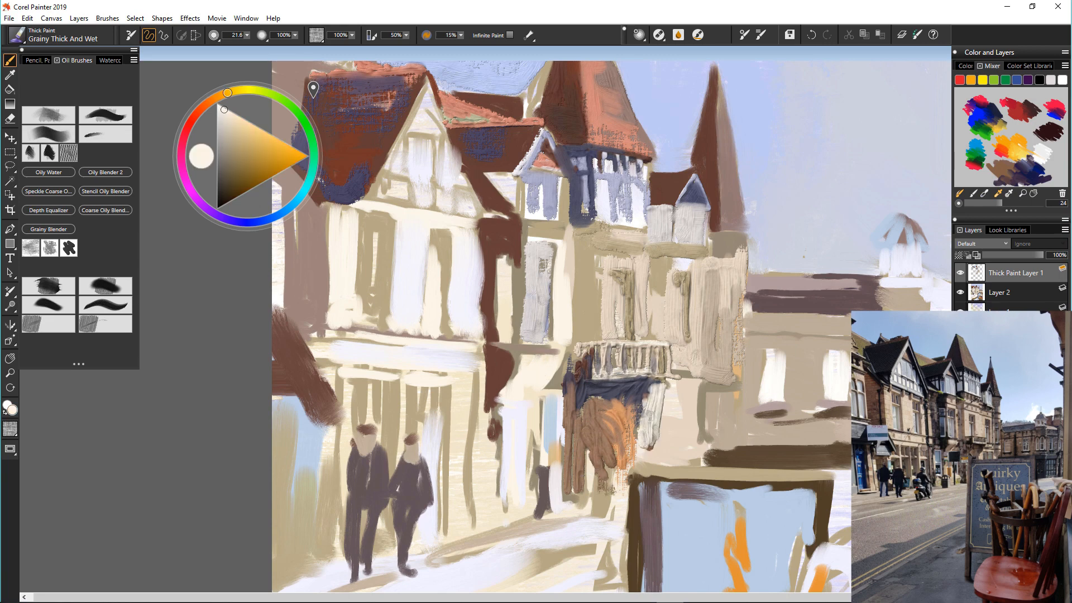
left_click_drag(654, 400, 651, 447)
Scrape vertical texture into the balcony's railings and the paint below them with the Grainy Scraper
left_click(105, 324)
left_click_drag(659, 403, 649, 454)
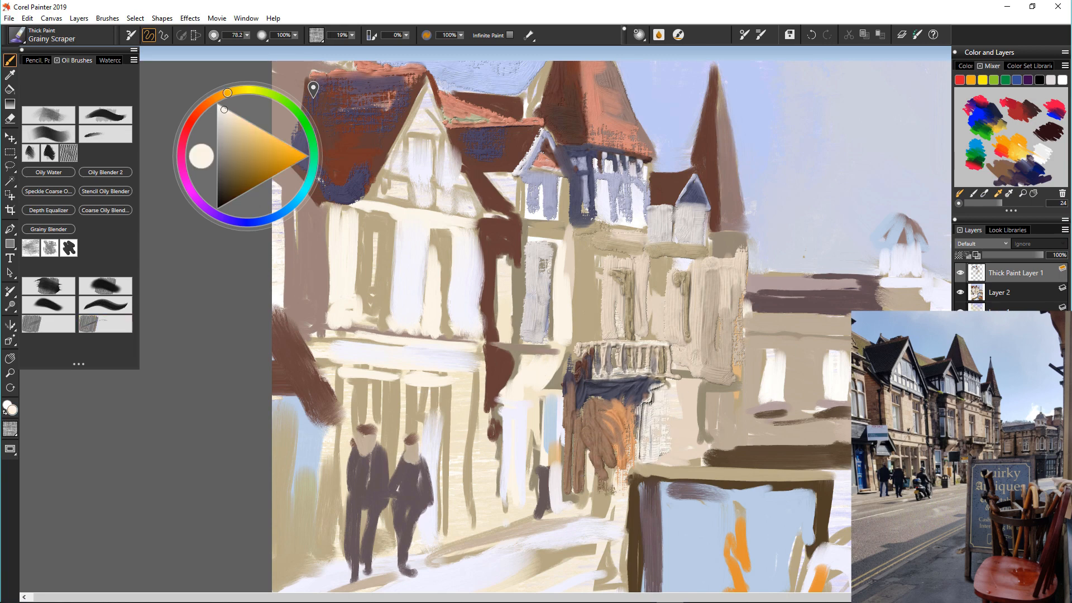
left_click_drag(656, 343, 655, 382)
left_click_drag(641, 345, 639, 378)
mouse_move(607, 413)
left_mouse_down()
mouse_move(614, 503)
mouse_move(590, 497)
left_mouse_up()
mouse_move(577, 425)
left_mouse_down()
mouse_move(564, 494)
mouse_move(561, 486)
left_mouse_up()
left_click_drag(578, 439, 564, 500)
Undo the long scrape down the wall and scrape window frame outlines into the beige walls above the balcony
left_click_drag(695, 330, 698, 477)
key("ctrl+z")
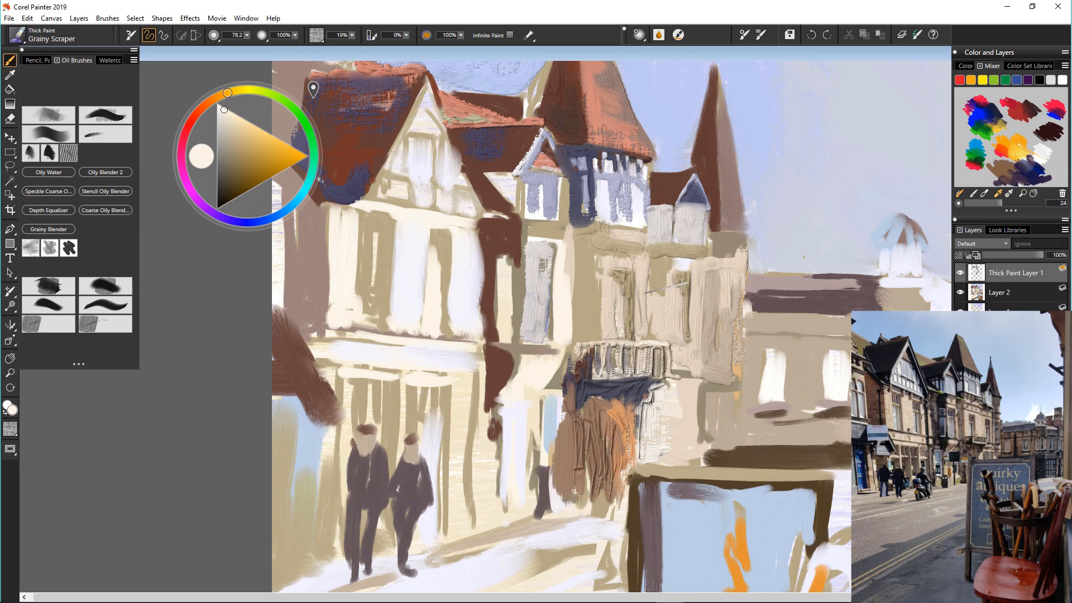
left_click_drag(684, 328, 673, 325)
left_click_drag(674, 273, 672, 343)
left_click_drag(686, 275, 685, 343)
left_click_drag(608, 272, 606, 335)
left_click_drag(616, 272, 613, 338)
left_click_drag(625, 272, 624, 336)
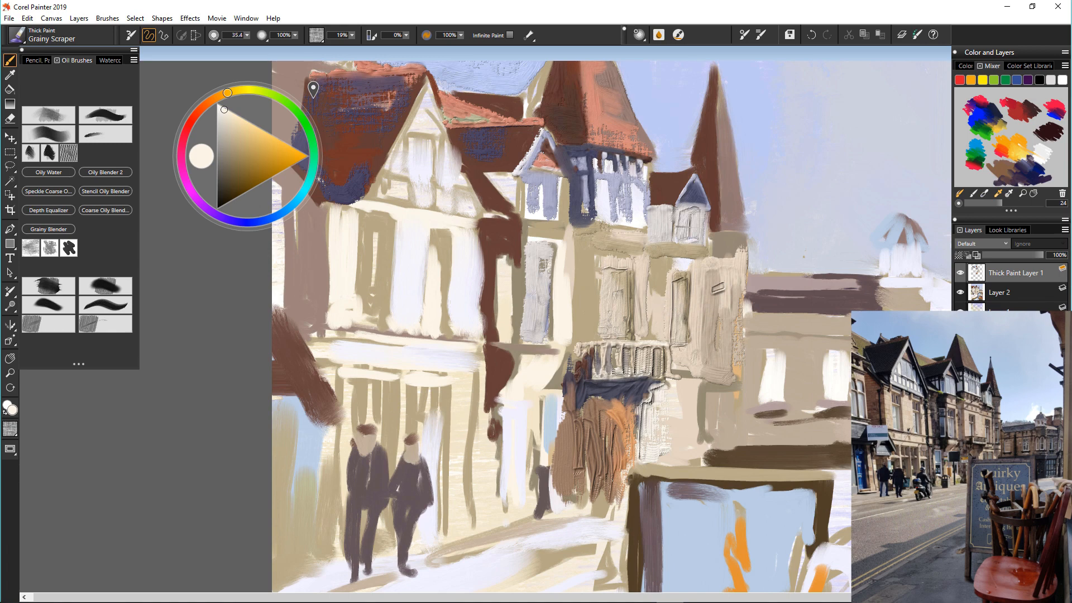
mouse_move(704, 285)
left_mouse_down()
mouse_move(702, 350)
mouse_move(717, 358)
left_mouse_up()
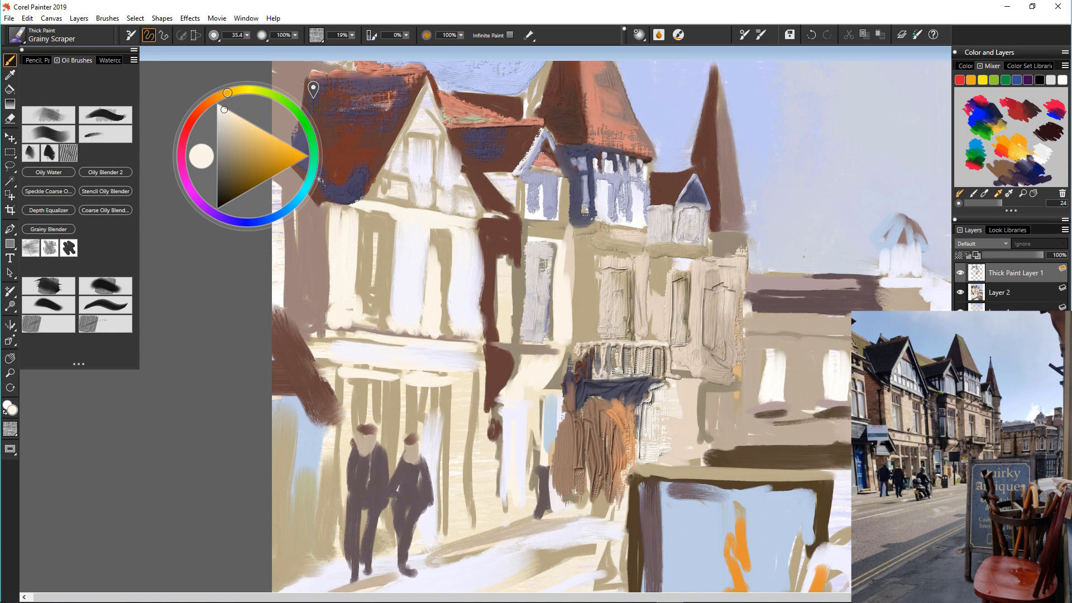
mouse_move(705, 258)
left_mouse_down()
mouse_move(570, 262)
mouse_move(589, 303)
mouse_move(582, 364)
left_mouse_up()
Switch to the Grainy Thick And Wet brush and paint dark blue down the turret's corner and beside the narrow window
left_click(591, 431, "alt")
left_click(49, 285)
left_click(581, 214, "alt")
left_click_drag(582, 221, 577, 317)
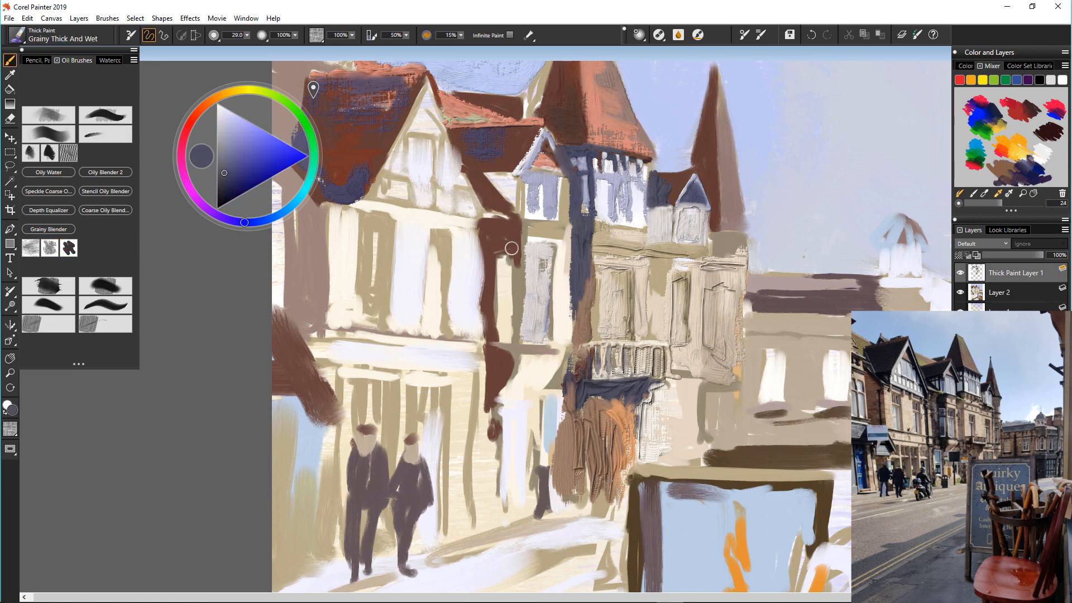
left_click_drag(512, 248, 502, 349)
Paint tan and cream strokes around the narrow window and along the wall next to the turret's dark corner
left_click_drag(540, 250, 549, 343)
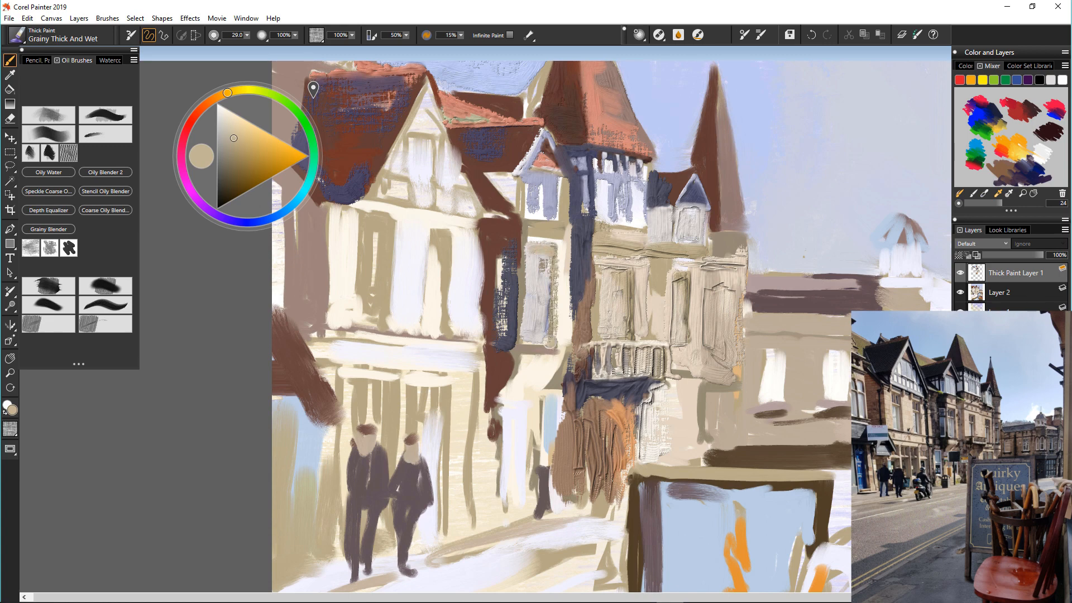
left_click(557, 235, "alt")
mouse_move(558, 232)
left_mouse_down()
mouse_move(535, 232)
mouse_move(568, 326)
left_mouse_up()
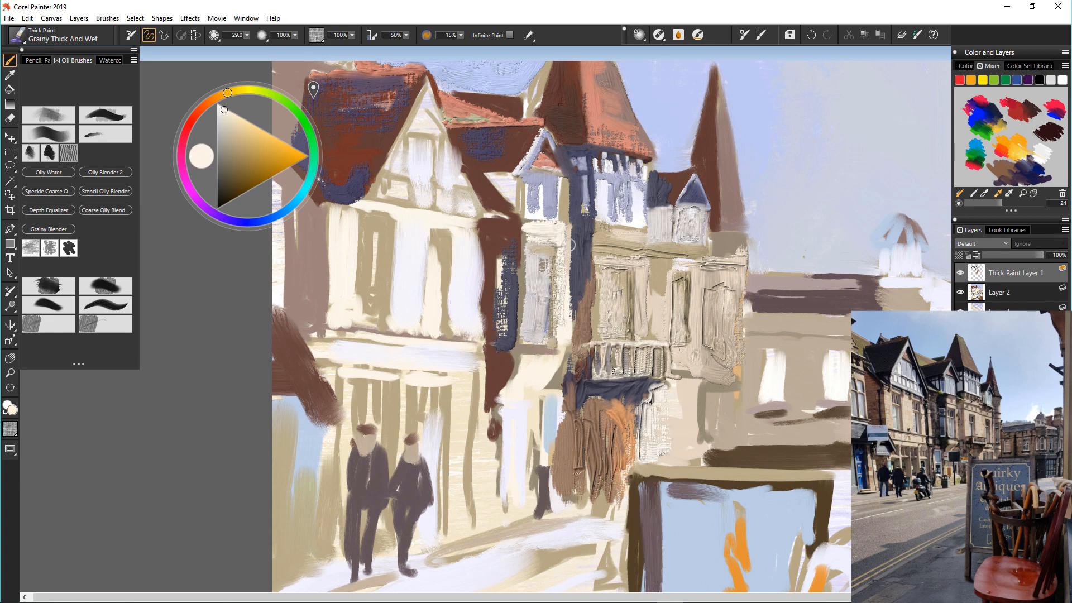
left_click_drag(524, 219, 525, 279)
left_click(516, 223, "alt")
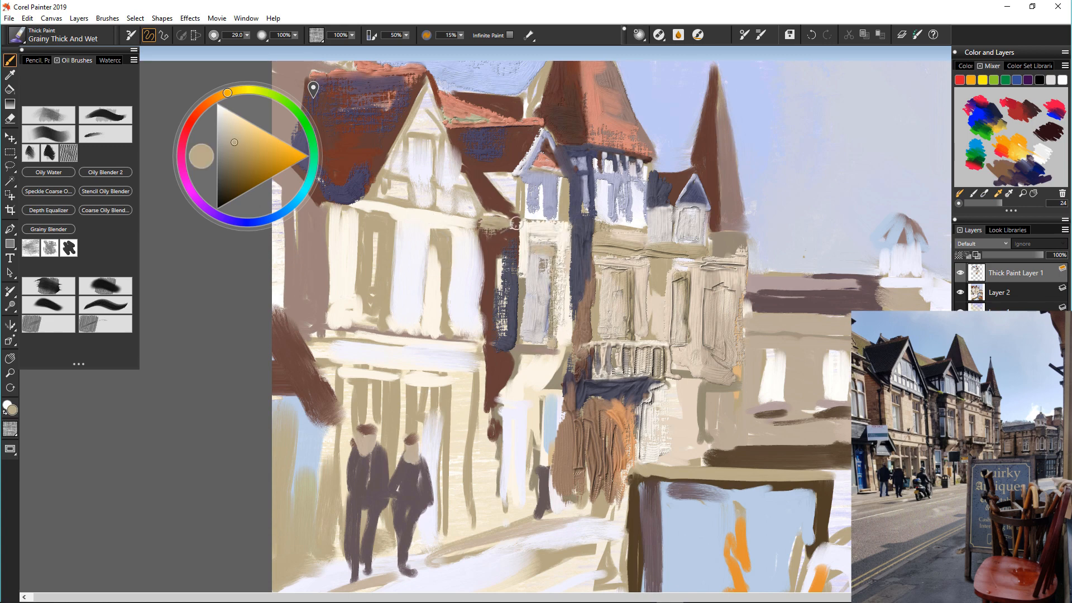
Paint a tan column beside the dark blue recess and pale lavender and tan strokes at its base
left_click(490, 233, "alt")
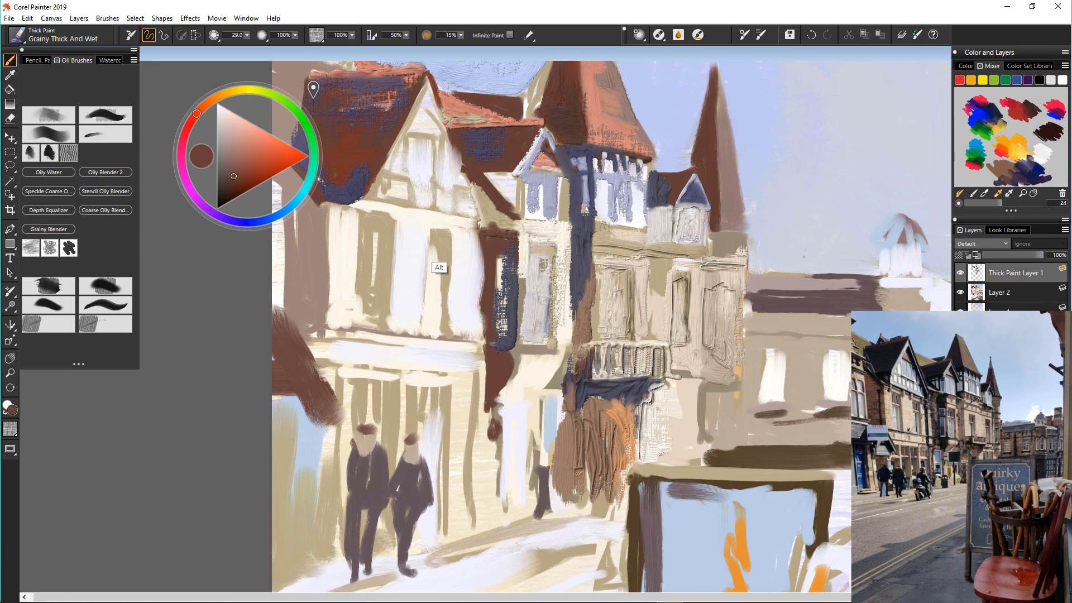
left_click(488, 389, "alt")
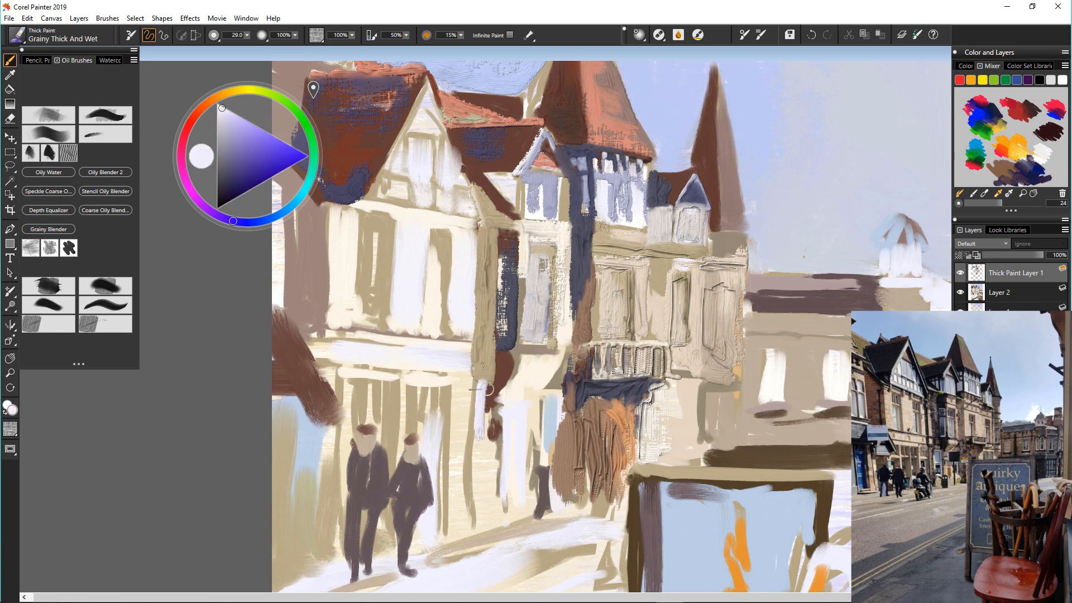
left_click_drag(481, 385, 480, 448)
left_click_drag(489, 391, 489, 444)
left_click(466, 399, "alt")
left_click_drag(451, 379, 494, 399)
mouse_move(489, 359)
left_mouse_down()
mouse_move(487, 395)
mouse_move(514, 371)
mouse_move(508, 390)
left_mouse_up()
Paint a dark blue ledge under the narrow window and deepen the window's surround and the recess beside it
left_click(507, 342, "alt")
left_click_drag(509, 351, 561, 355)
left_click_drag(554, 316, 553, 247)
mouse_move(555, 244)
left_mouse_down()
mouse_move(531, 245)
mouse_move(501, 312)
left_mouse_up()
left_click(492, 346, "alt")
mouse_move(518, 293)
left_mouse_down()
mouse_move(516, 351)
mouse_move(547, 377)
mouse_move(553, 368)
mouse_move(524, 381)
left_mouse_up()
Paint light beige strokes on the wall beneath the dark blue ledge down to street level
left_click(564, 372, "alt")
left_click(678, 375, "alt")
mouse_move(535, 366)
left_mouse_down()
mouse_move(502, 393)
mouse_move(524, 427)
left_mouse_up()
mouse_move(503, 388)
left_mouse_down()
mouse_move(505, 432)
mouse_move(511, 491)
left_mouse_up()
Add reddish-brown strokes at the roof's lower end above the tan column and down the recess edge
left_click(505, 208, "alt")
left_click_drag(481, 224, 516, 229)
left_click_drag(496, 246, 505, 229)
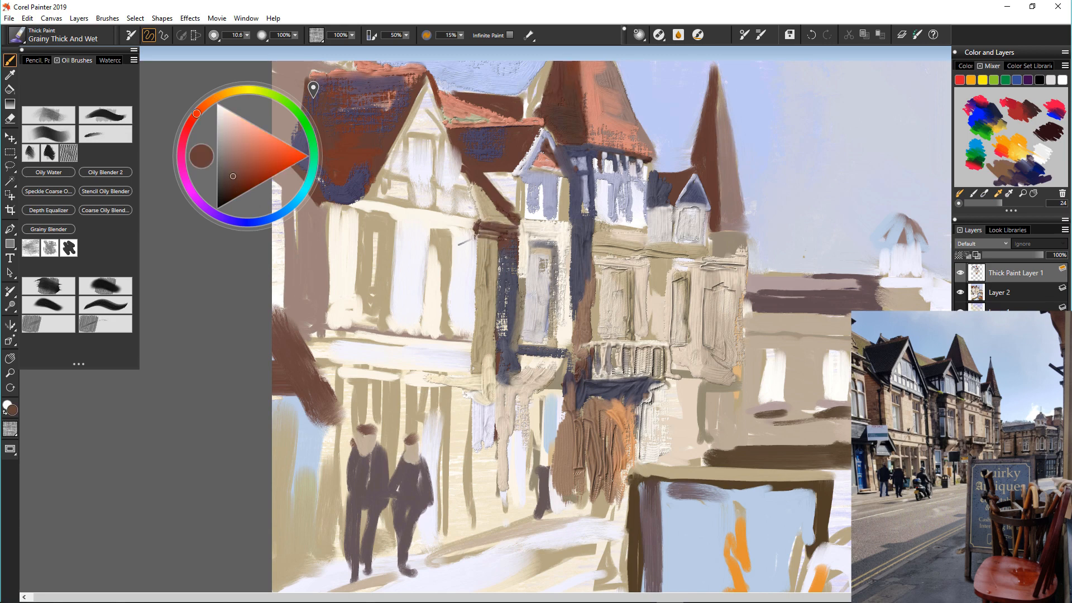
left_click_drag(496, 328, 510, 328)
left_click_drag(490, 303, 489, 327)
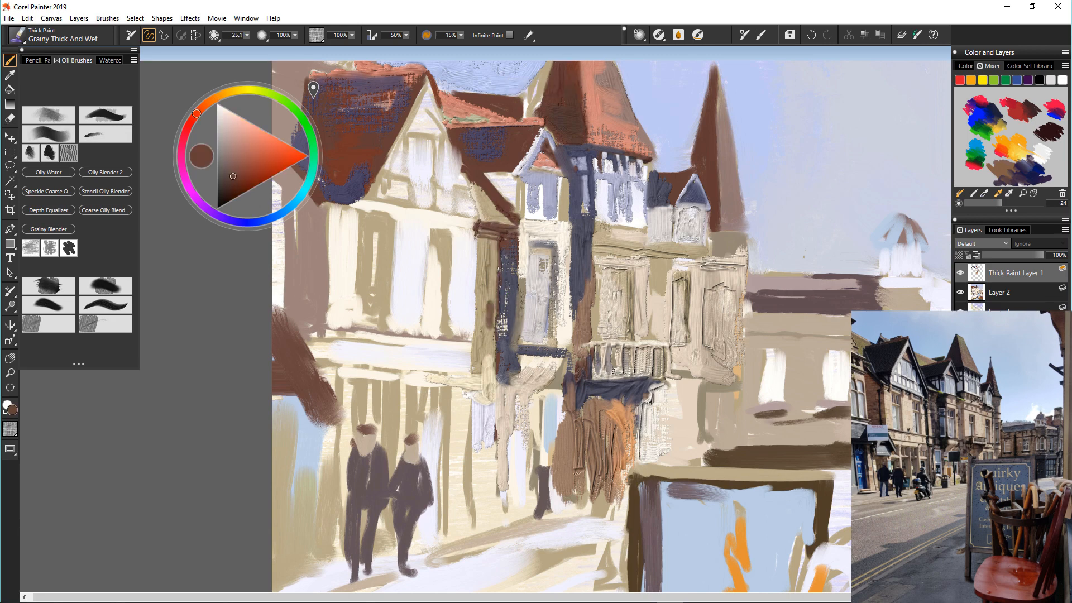
Paint cream strokes on the wall beside the reddish-brown column and around the gabled house's upper windows
left_click(446, 352, "alt")
mouse_move(484, 364)
left_mouse_down()
mouse_move(465, 364)
mouse_move(470, 355)
left_mouse_up()
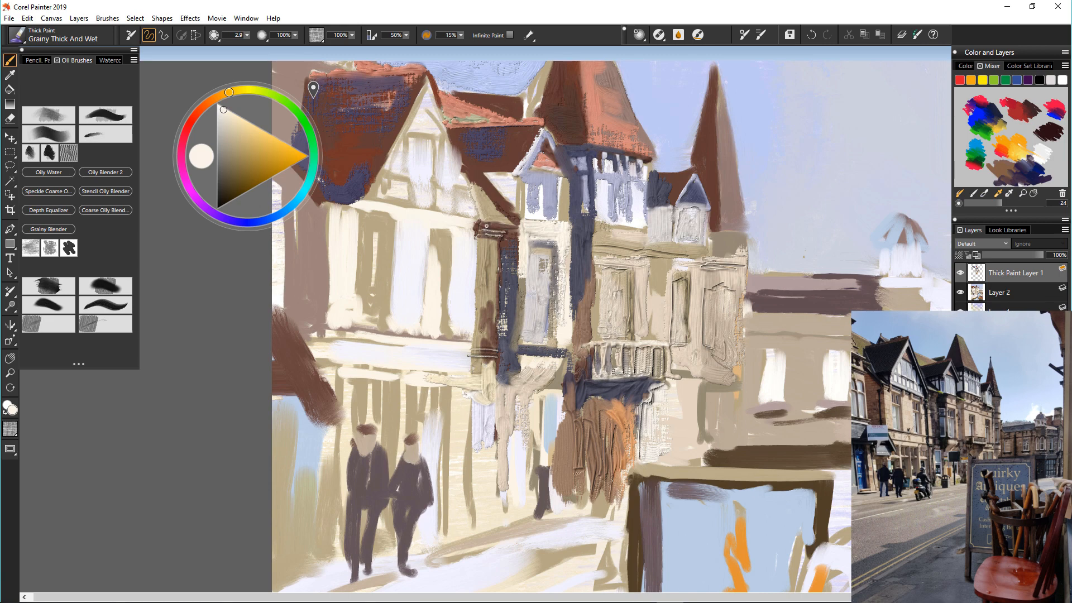
scroll(490, 450, "down", 5)
scroll(490, 446, "up", 2)
left_click_drag(505, 446, 502, 387)
scroll(512, 409, "down", 3)
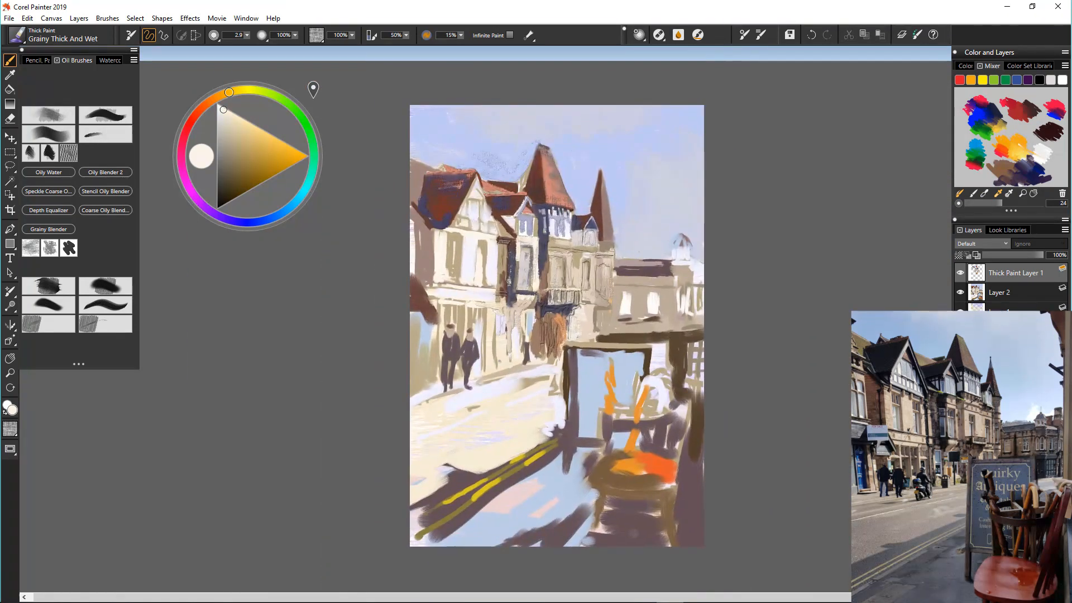
scroll(517, 393, "up", 3)
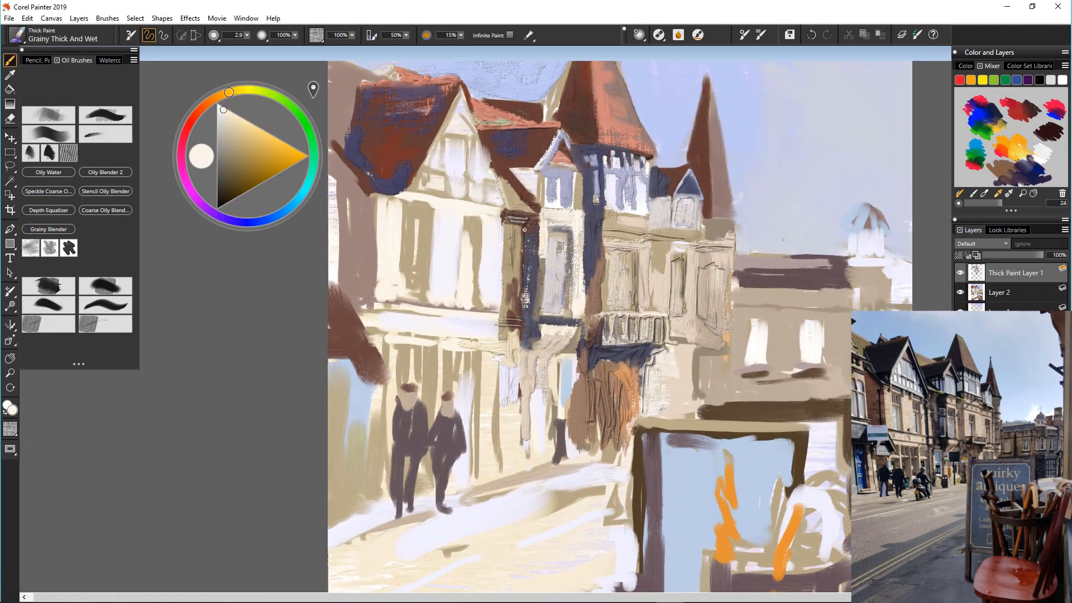
mouse_move(501, 215)
left_mouse_down()
mouse_move(409, 202)
mouse_move(493, 313)
left_mouse_up()
left_click_drag(448, 220, 444, 304)
left_click_drag(397, 199, 396, 268)
left_click_drag(428, 211, 381, 192)
mouse_move(403, 239)
left_mouse_down()
mouse_move(410, 290)
mouse_move(435, 227)
mouse_move(447, 308)
left_mouse_up()
Add blue-lavender strokes to the gabled house's upper windows and dark brown strokes in their top panes
left_click(554, 188, "alt")
left_click_drag(469, 268, 464, 306)
left_click_drag(467, 259, 409, 303)
left_click_drag(464, 225, 464, 251)
left_click(513, 287, "alt")
left_click_drag(469, 222, 462, 251)
left_click_drag(458, 222, 456, 243)
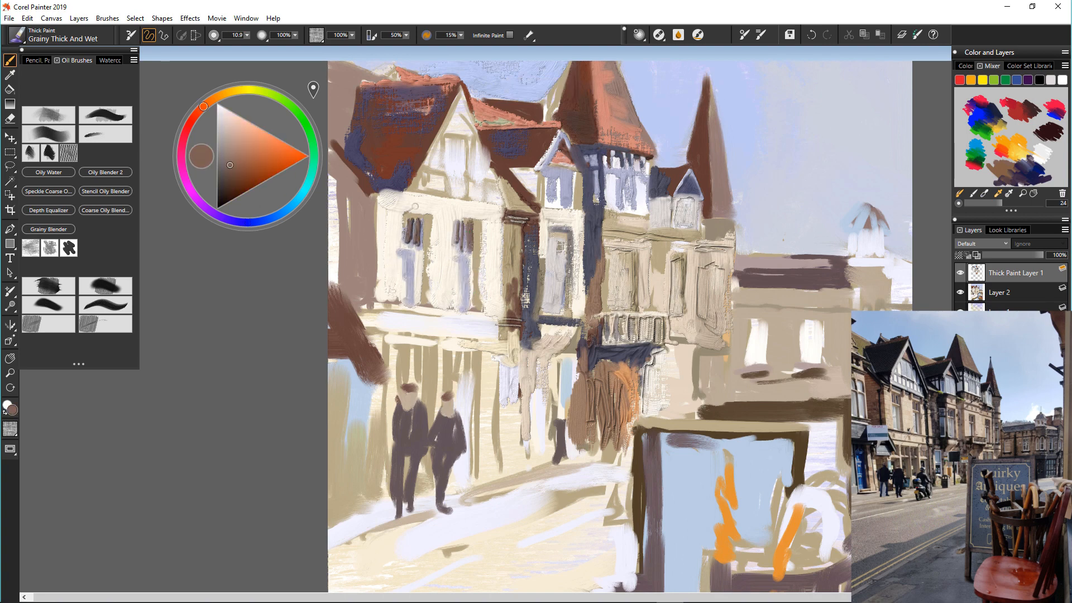
Add tan touches around the gabled house's windows and score the paint there with the Grainy Scraper
left_click(416, 206, "alt")
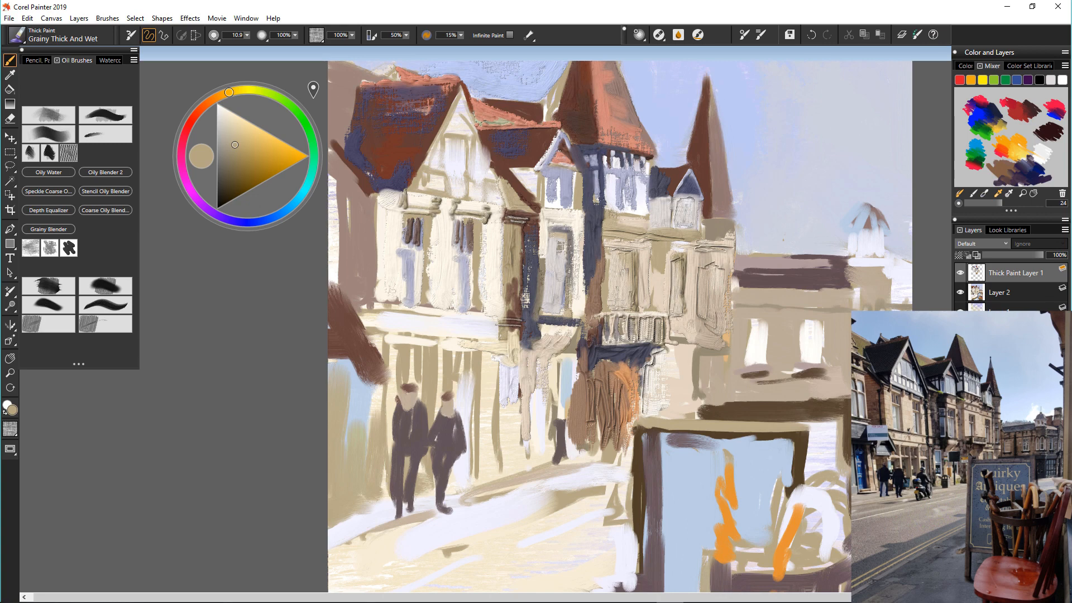
left_click(105, 324)
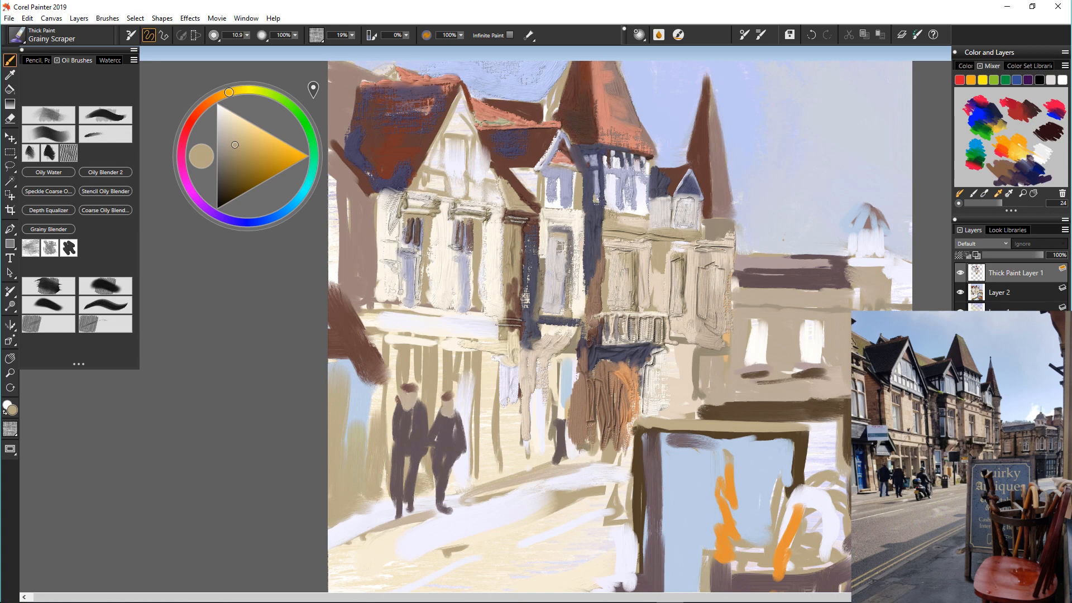
left_click(49, 324)
Paint lavender strokes along the base of the gable and inside it with Grainy Thick And Wet
left_click_drag(462, 201, 494, 208)
left_click(548, 185, "alt")
left_click(461, 168, "alt")
mouse_move(404, 193)
left_mouse_down()
mouse_move(500, 209)
mouse_move(458, 195)
left_mouse_up()
left_click(548, 186, "alt")
mouse_move(436, 176)
left_mouse_down()
mouse_move(432, 192)
mouse_move(498, 203)
mouse_move(451, 188)
left_mouse_up()
left_click(460, 169, "alt")
left_click(455, 184, "alt")
left_click_drag(448, 140, 447, 165)
left_click_drag(461, 140, 461, 171)
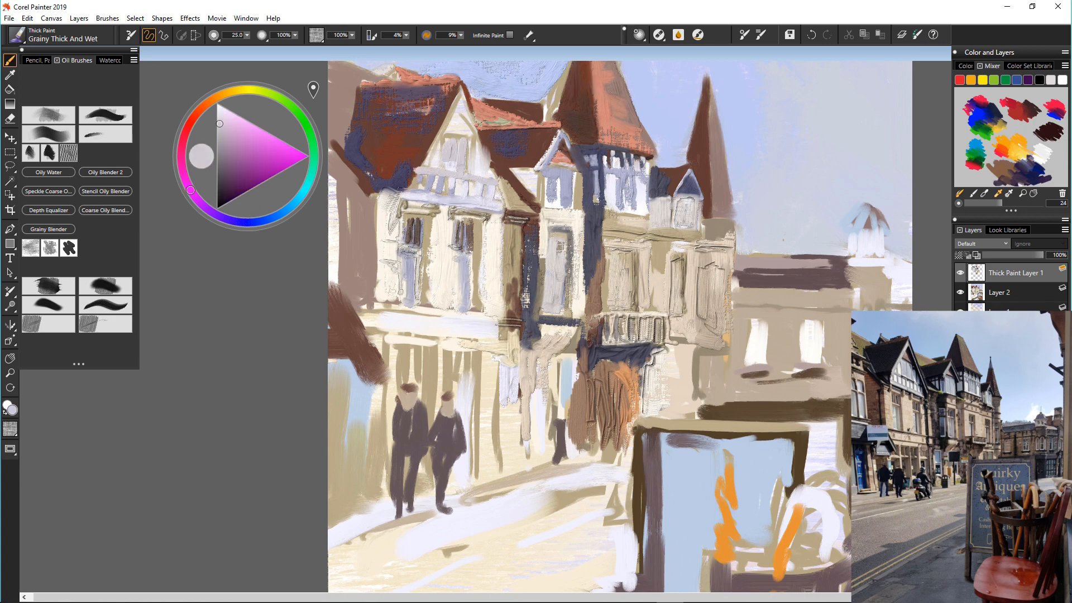
Paint a dark blue stroke down the gable's right-hand roof edge to the eaves
left_click(487, 114, "alt")
left_click_drag(460, 100, 494, 202)
left_click(416, 147, "alt")
left_click(498, 138, "alt")
Highlight the gable's left roof edge in cream and paint muted lavender on the gable window
left_click(404, 219, "alt")
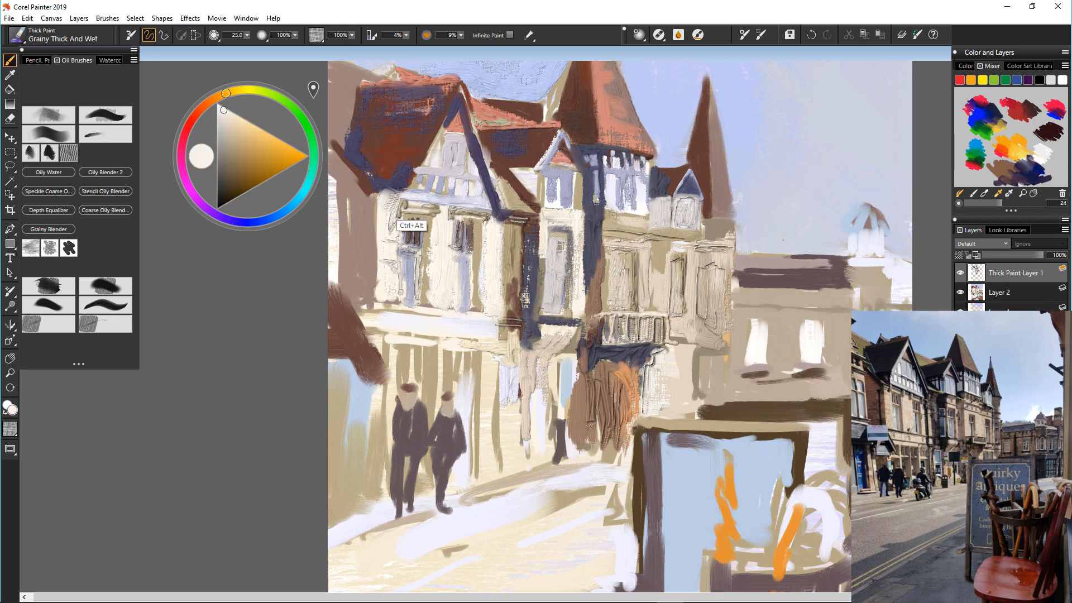
left_click_drag(454, 109, 461, 110)
left_click_drag(458, 105, 421, 177)
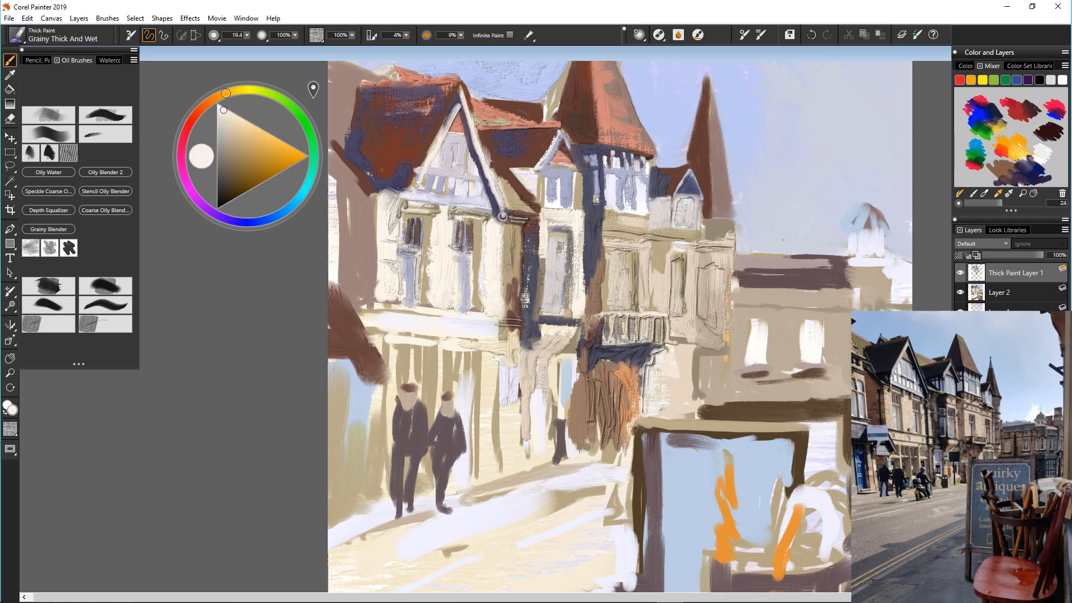
left_click(450, 149, "alt")
left_click(453, 147, "alt")
left_click_drag(454, 140, 456, 162)
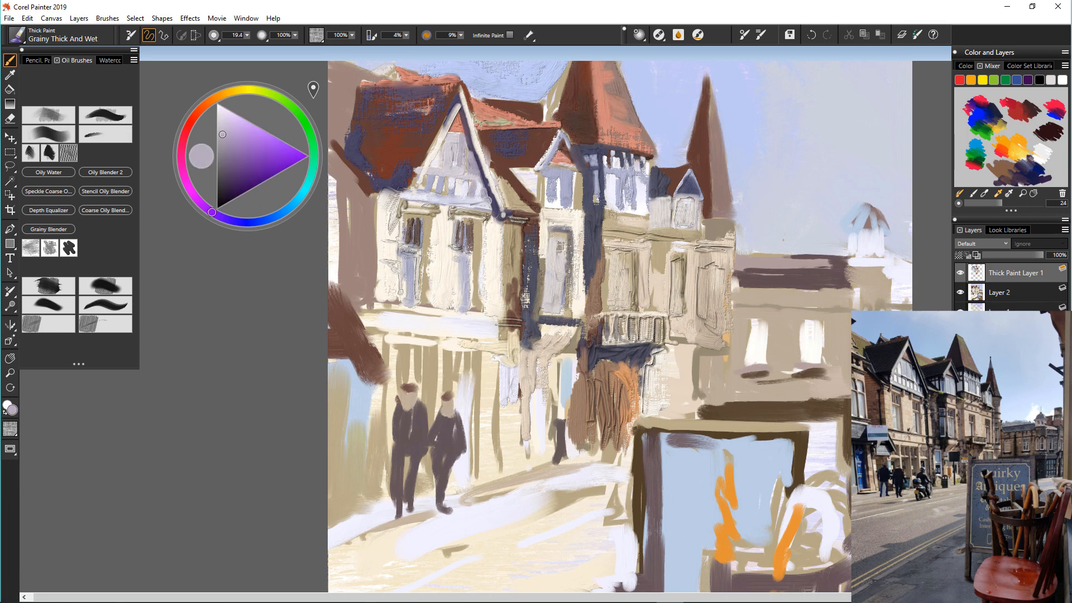
Paint salmon-red strokes over the roof and wall left of the gabled house, with a duller red mixed for them
left_click(485, 225, "alt")
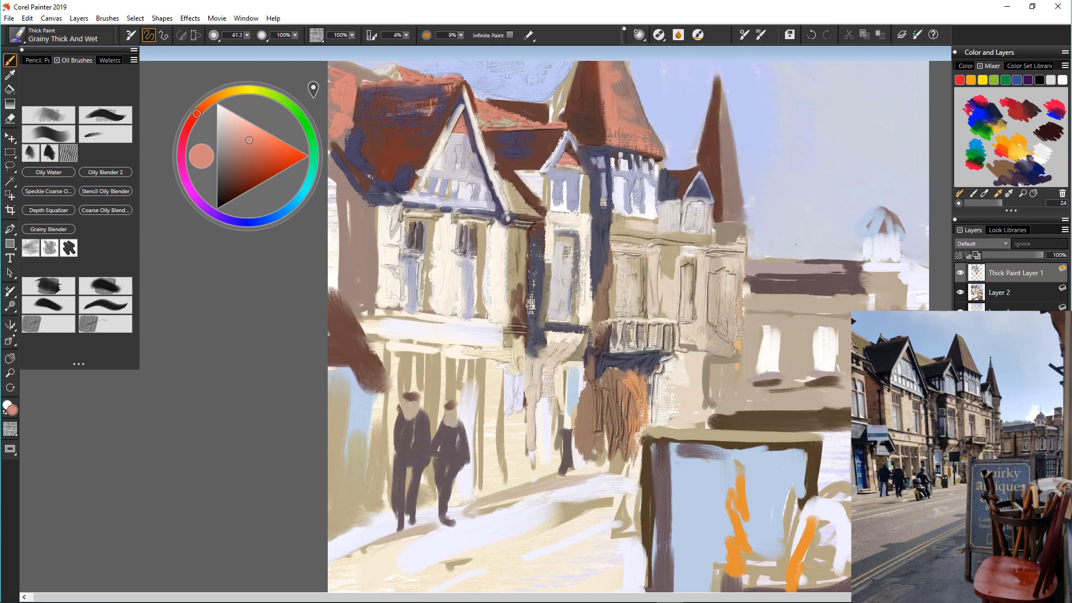
mouse_move(368, 77)
left_mouse_down()
mouse_move(338, 156)
mouse_move(360, 207)
left_mouse_up()
left_click(237, 150)
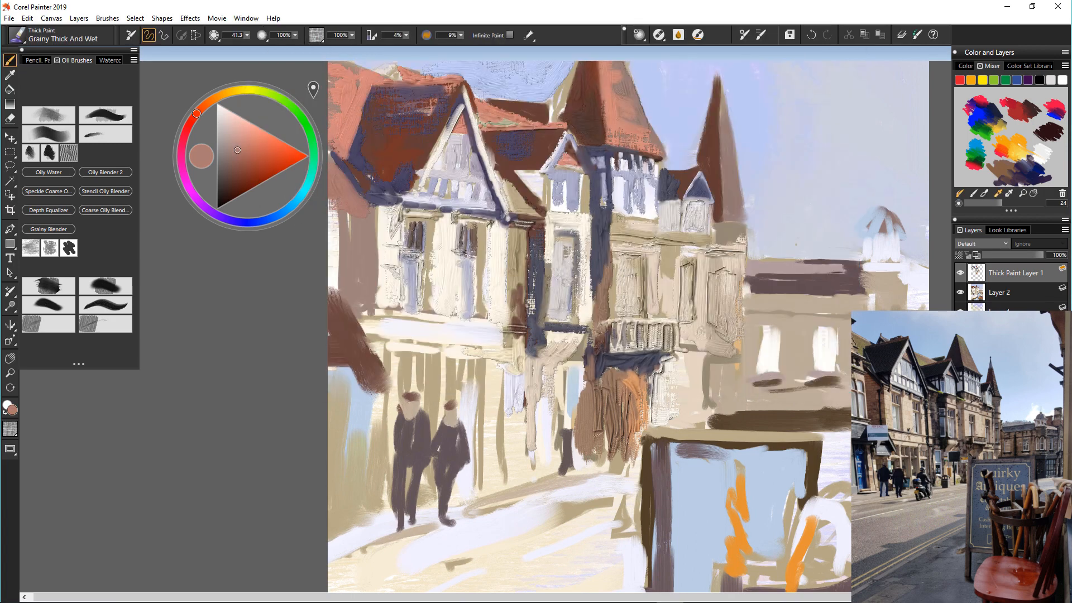
Add white strokes along the canvas's left edge and dark blue accents at the eaves and above the awning
left_click(334, 251, "alt")
left_click_drag(333, 267, 341, 169)
left_click_drag(327, 129, 342, 133)
left_click_drag(332, 106, 330, 215)
left_click_drag(343, 292, 337, 292)
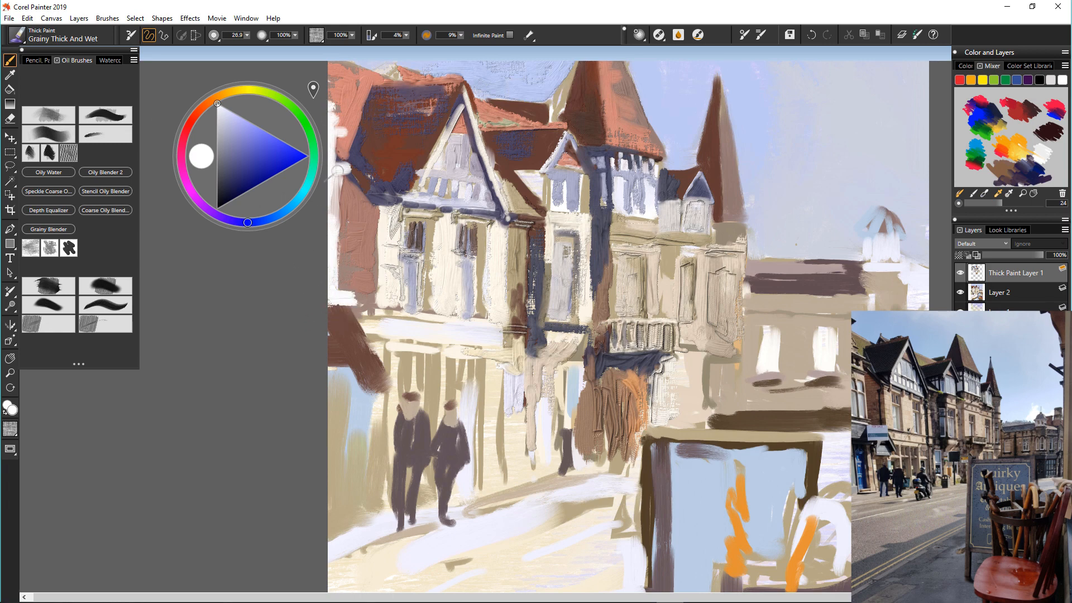
left_click(337, 174, "alt")
left_click(351, 160, "alt")
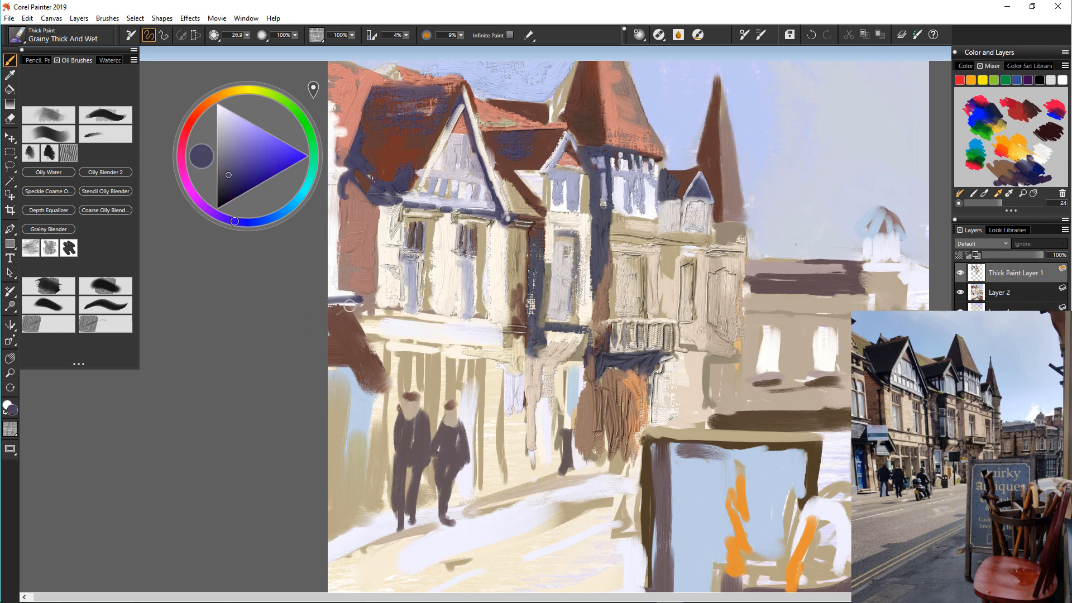
Paint brown vertical strokes across the shopfronts behind and beside the two pedestrians
left_click(494, 335, "alt")
left_click_drag(474, 360, 478, 422)
left_click_drag(461, 358, 461, 403)
left_click(449, 394, "alt")
mouse_move(475, 363)
left_mouse_down()
mouse_move(475, 405)
mouse_move(490, 391)
left_mouse_up()
left_click_drag(407, 355, 435, 355)
left_click_drag(461, 431, 473, 431)
left_click(448, 471, "alt")
left_click_drag(493, 378, 497, 483)
left_click(594, 416, "alt")
mouse_move(517, 397)
left_mouse_down()
mouse_move(519, 481)
mouse_move(551, 479)
left_mouse_up()
left_click_drag(467, 392, 469, 496)
left_click_drag(438, 381, 439, 391)
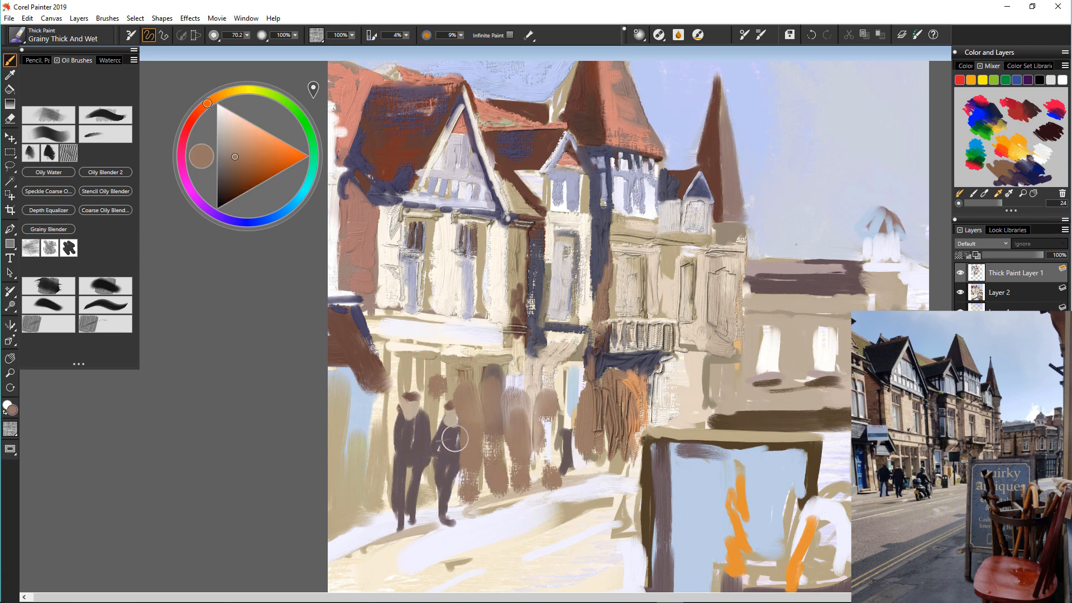
left_click_drag(451, 438, 456, 438)
Paint cream posts, a fascia band and a horizontal crossbar over the brown shopfronts
left_click(472, 355, "alt")
mouse_move(496, 370)
left_mouse_down()
mouse_move(495, 432)
mouse_move(478, 485)
mouse_move(508, 486)
left_mouse_up()
left_click_drag(439, 364, 440, 391)
left_click_drag(459, 358, 458, 399)
left_click_drag(492, 358, 492, 394)
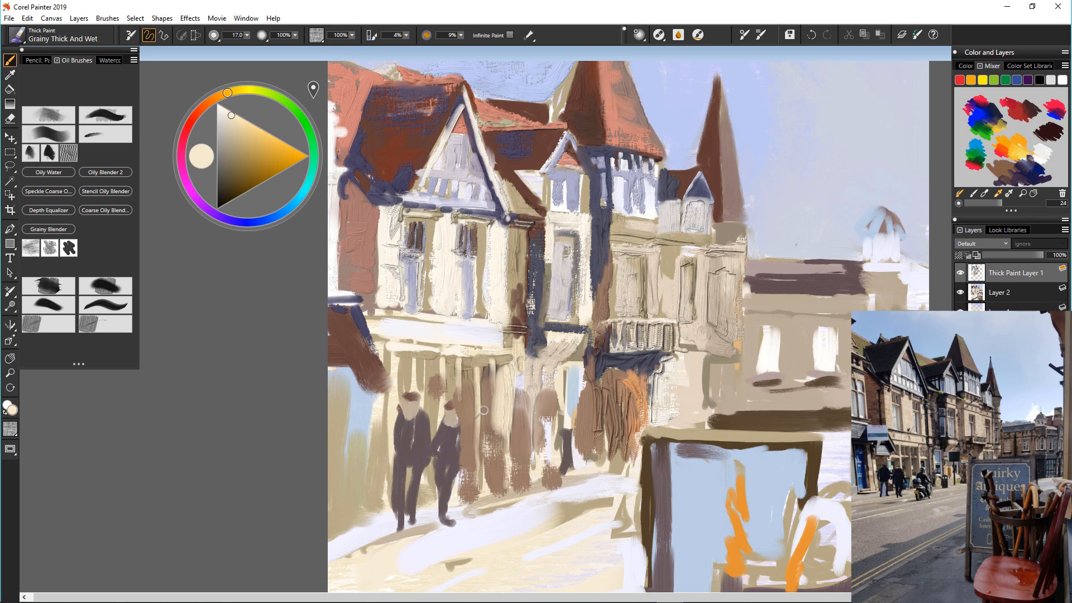
left_click_drag(383, 323, 505, 325)
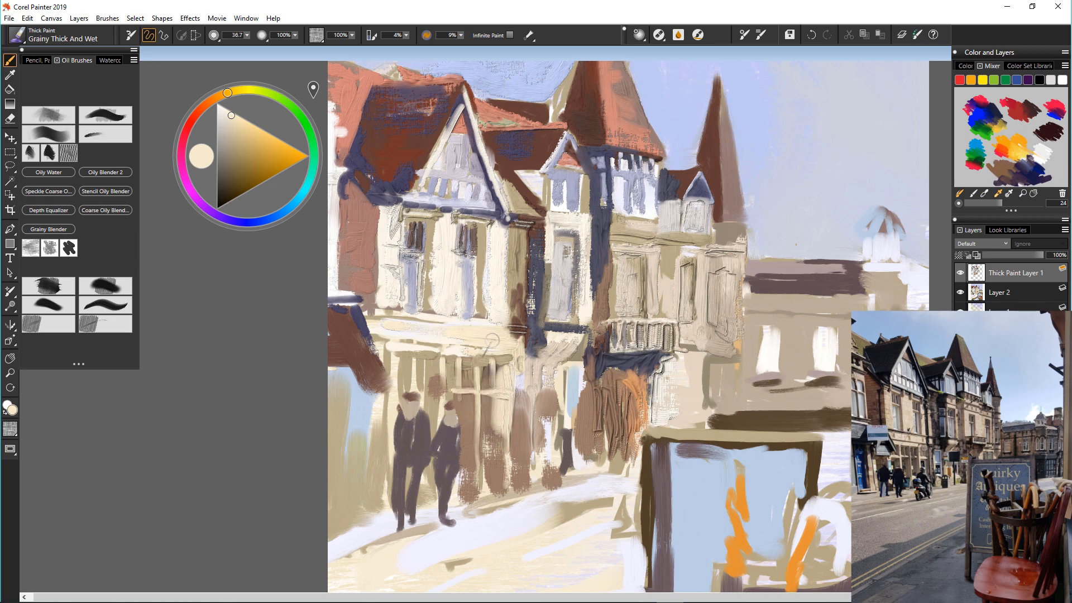
left_click(478, 393, "alt")
left_click_drag(503, 393, 451, 391)
Reinforce the right pedestrian's dark figure and paint thick lavender-white strokes along the pavement
left_click(427, 453, "alt")
left_click_drag(459, 434, 472, 500)
left_click(465, 524, "alt")
left_click_drag(464, 504, 530, 488)
left_click(45, 287)
left_click_drag(459, 508, 515, 502)
left_click_drag(489, 509, 598, 480)
mouse_move(589, 505)
left_mouse_down()
mouse_move(634, 489)
mouse_move(533, 533)
left_mouse_up()
left_click_drag(519, 508, 414, 530)
Paint lavender-white and light blue vertical strokes between the lower shopfronts down to the pavement
left_click_drag(512, 445, 504, 490)
left_click_drag(534, 413, 534, 479)
left_click_drag(514, 411, 509, 458)
left_click_drag(481, 422, 481, 493)
left_click_drag(465, 475, 459, 509)
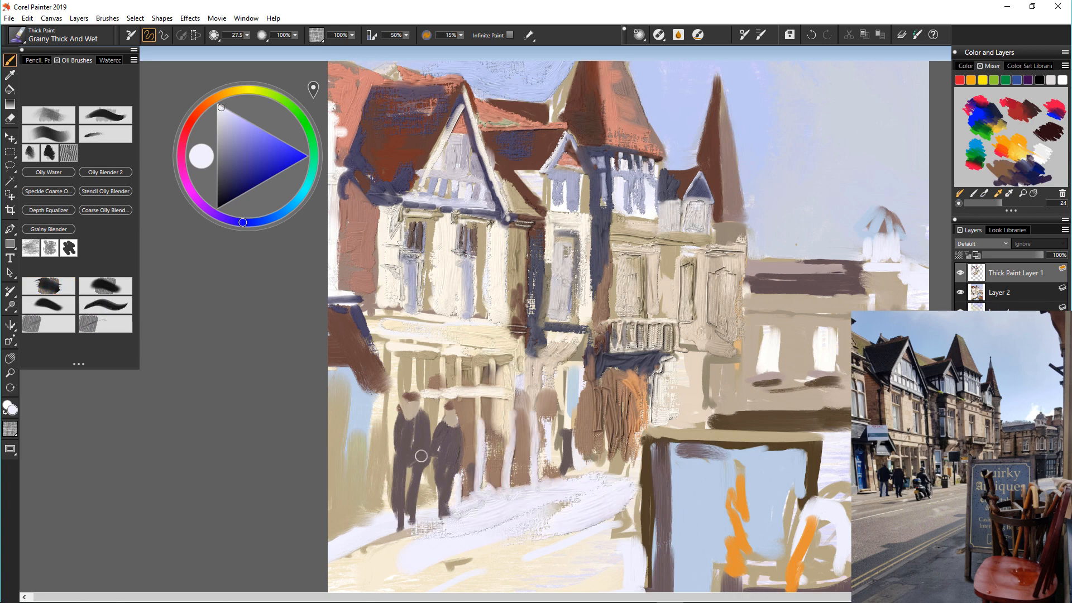
left_click(363, 393, "alt")
left_click_drag(514, 428, 509, 492)
left_click_drag(536, 448, 539, 492)
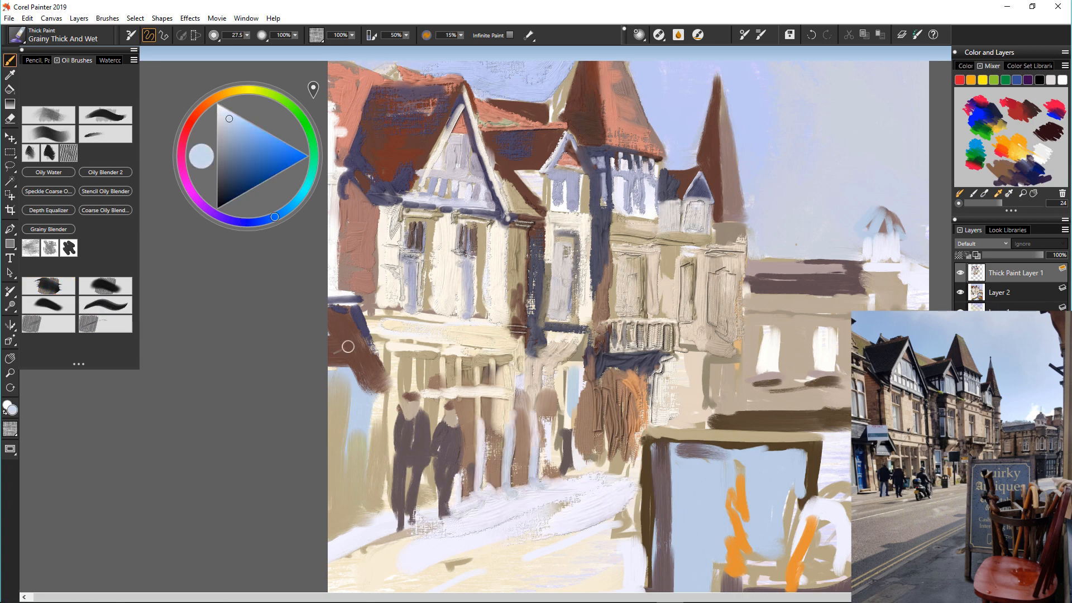
Paint light blue strokes on the awning at the street's left edge and tan strokes on the wall below
left_click_drag(347, 335, 364, 380)
mouse_move(341, 329)
left_mouse_down()
mouse_move(337, 377)
mouse_move(346, 378)
left_mouse_up()
mouse_move(336, 385)
left_mouse_down()
mouse_move(378, 390)
mouse_move(335, 397)
mouse_move(380, 373)
mouse_move(383, 381)
left_mouse_up()
left_click(398, 393, "alt")
mouse_move(378, 385)
left_mouse_down()
mouse_move(382, 455)
mouse_move(360, 466)
left_mouse_up()
left_click(356, 509, "alt")
mouse_move(345, 397)
left_mouse_down()
mouse_move(339, 498)
mouse_move(362, 497)
left_mouse_up()
left_click_drag(343, 399, 337, 528)
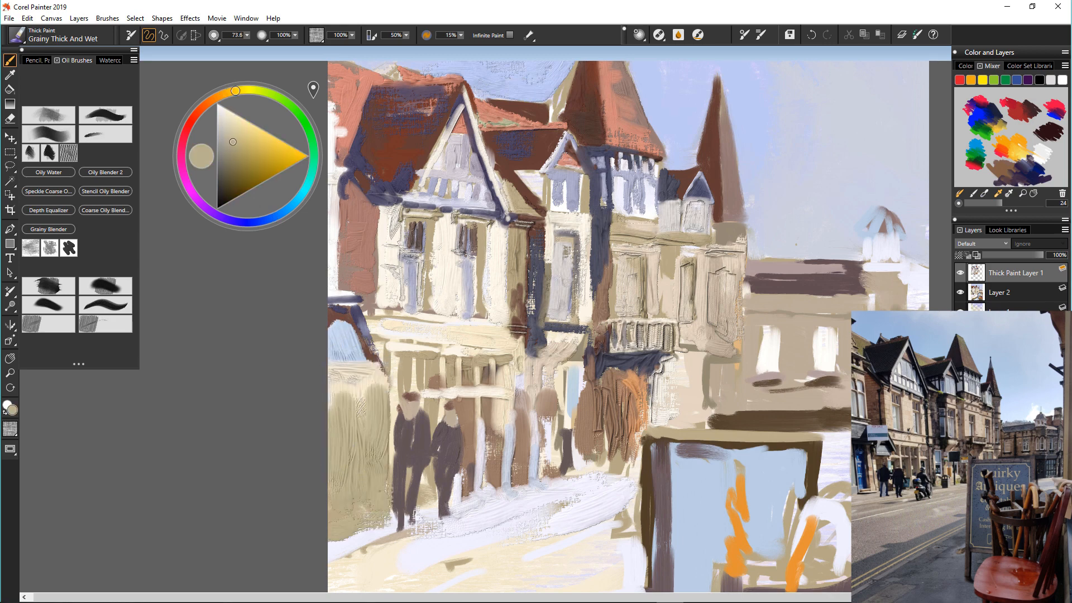
Refine the awning with dark edges and light blue, and add brown strokes to the wall beneath it
left_click_drag(380, 392, 337, 399)
mouse_move(368, 354)
left_mouse_down()
mouse_move(350, 325)
mouse_move(384, 379)
left_mouse_up()
left_click(358, 320, "alt")
mouse_move(338, 321)
left_mouse_down()
mouse_move(380, 376)
mouse_move(364, 378)
left_mouse_up()
left_click(340, 337, "alt")
mouse_move(333, 350)
left_mouse_down()
mouse_move(357, 379)
mouse_move(374, 381)
mouse_move(373, 445)
left_mouse_up()
left_click(470, 416, "alt")
mouse_move(363, 391)
left_mouse_down()
mouse_move(338, 397)
mouse_move(359, 475)
left_mouse_up()
left_click_drag(342, 397, 341, 508)
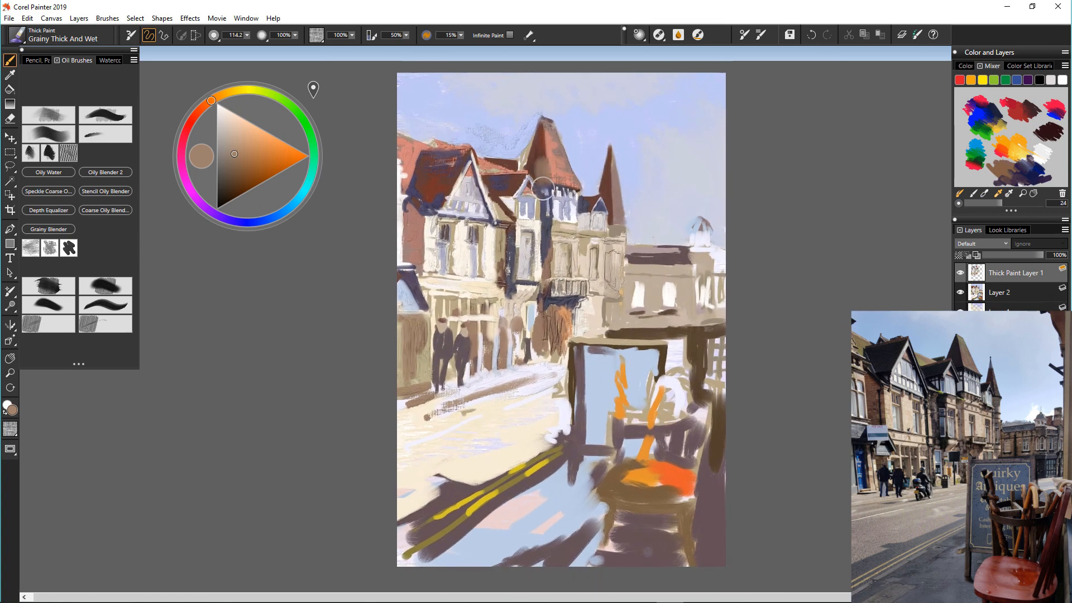
Paint the sign frame's left post brown and cover the distant building's wall with brown
left_click_drag(578, 342, 577, 400)
left_click_drag(497, 375, 504, 373)
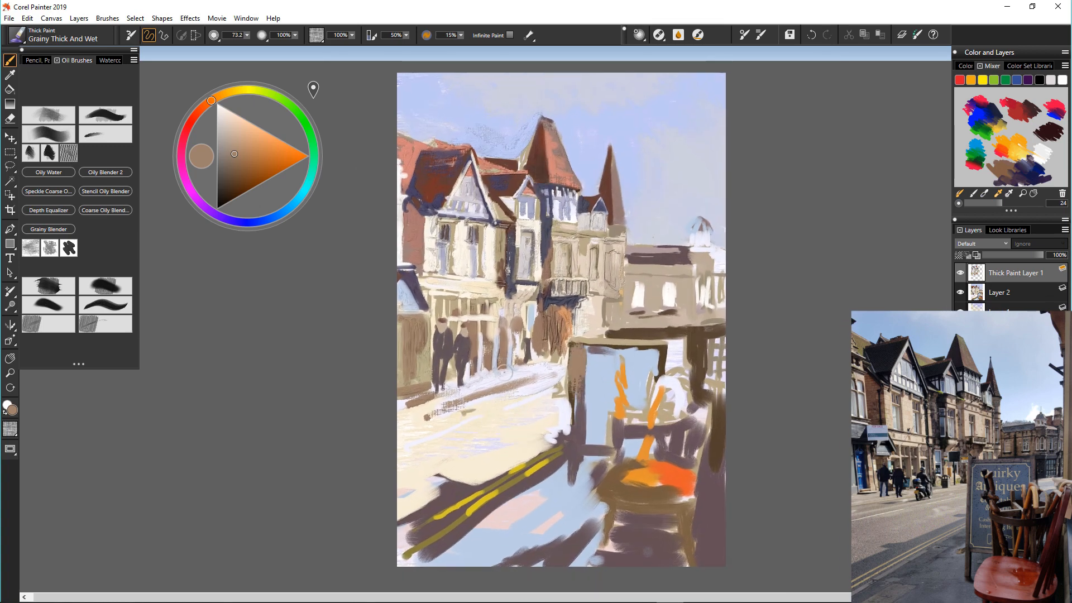
left_click(537, 326, "alt")
mouse_move(628, 274)
left_mouse_down()
mouse_move(621, 300)
mouse_move(653, 280)
mouse_move(686, 293)
mouse_move(698, 258)
left_mouse_up()
left_click(9, 18)
left_click(9, 18)
Paint brown strokes along the top rail and right post of the foreground sign frame
left_click_drag(624, 341, 664, 332)
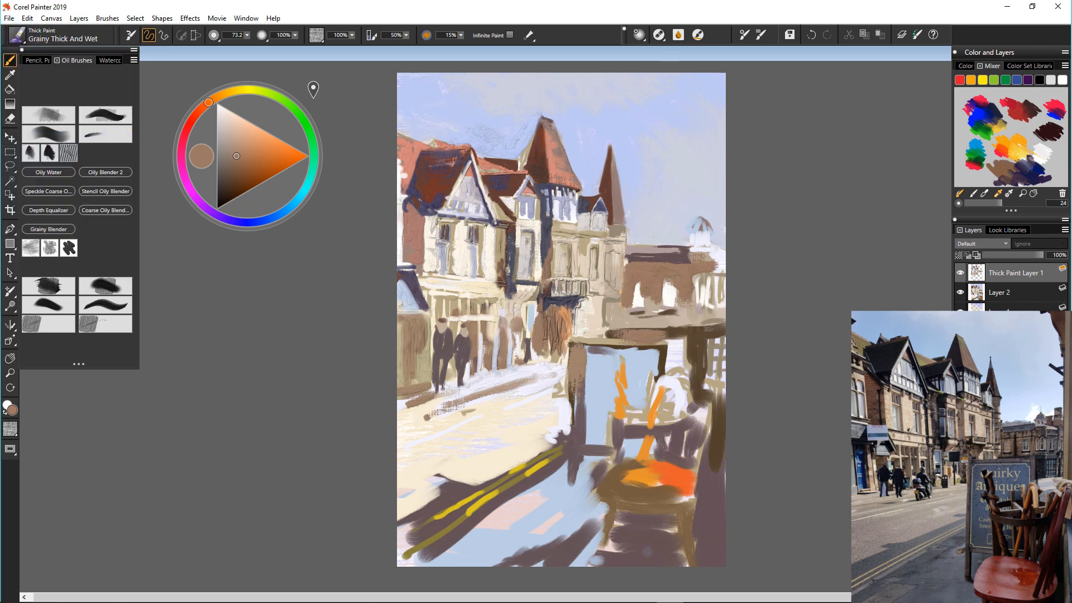
left_click_drag(609, 370, 605, 370)
left_click_drag(621, 333, 577, 332)
left_click_drag(662, 332, 662, 374)
Paint white strokes across the upper part and left edge of the sign's panel
left_click(608, 368, "alt")
mouse_move(597, 340)
left_mouse_down()
mouse_move(661, 341)
mouse_move(619, 370)
mouse_move(641, 369)
left_mouse_up()
left_click(558, 370, "alt")
left_click_drag(583, 337, 583, 423)
Paint an orange-brown post beside the sign frame and a muted tan stroke down the column by the gabled house
left_click(565, 319, "alt")
left_click_drag(565, 321, 568, 385)
left_click(566, 363, "alt")
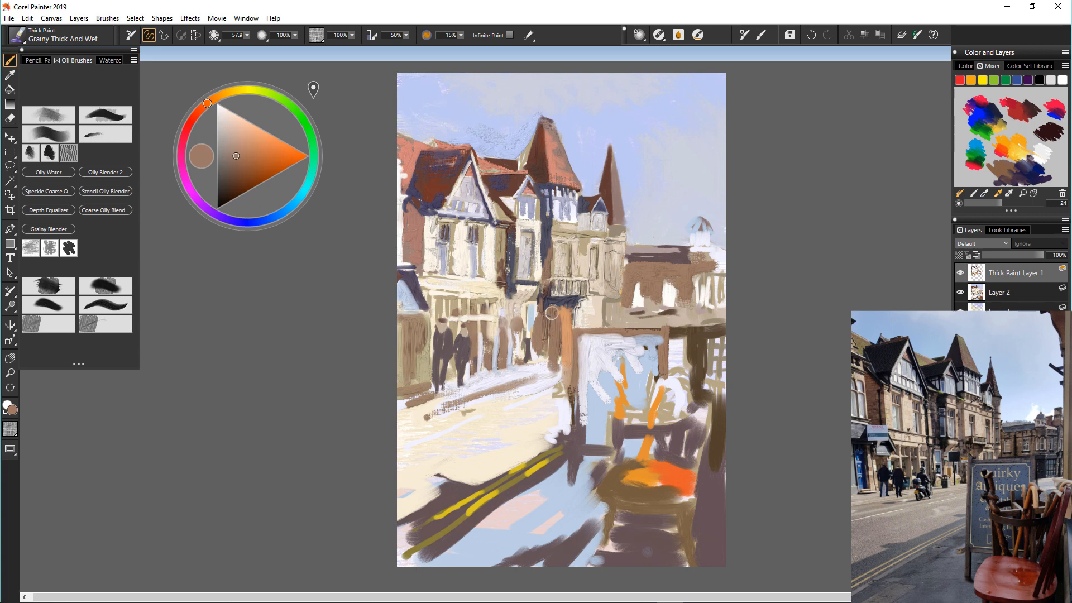
left_click(599, 327, "alt")
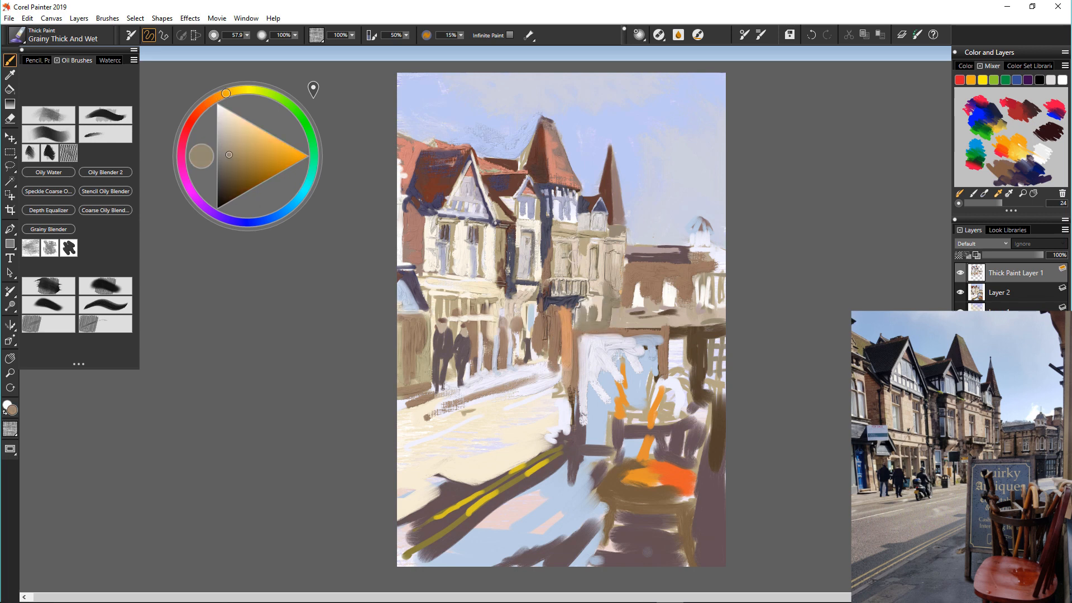
left_click_drag(496, 246, 499, 295)
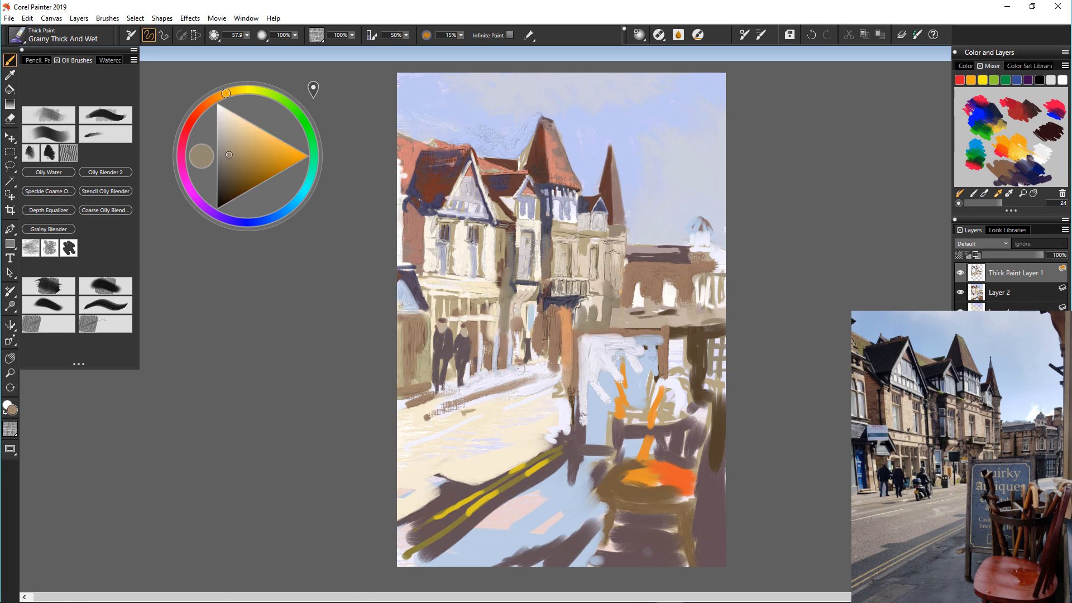
Paint muted brown over the distant building's windows and a tan patch just right of the sign frame
left_click(639, 326, "alt")
mouse_move(668, 293)
left_mouse_down()
mouse_move(667, 302)
mouse_move(633, 305)
left_mouse_up()
left_click(688, 303, "alt")
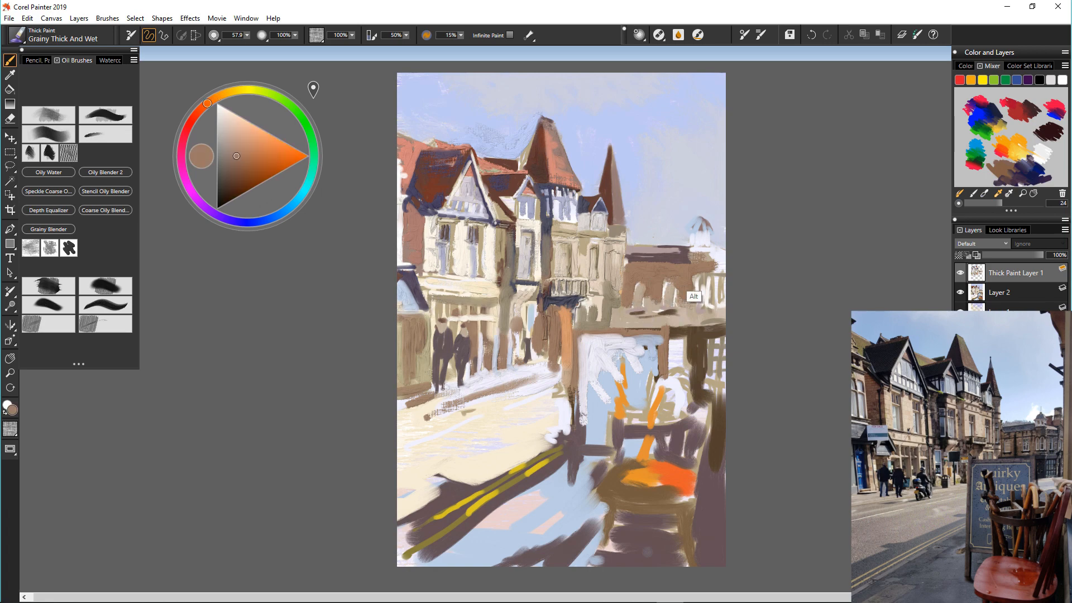
left_click_drag(722, 209, 718, 249)
left_click(658, 326, "alt")
mouse_move(673, 338)
left_mouse_down()
mouse_move(679, 362)
mouse_move(668, 327)
left_mouse_up()
left_click(695, 332, "alt")
left_click_drag(570, 386, 608, 385)
Paint pale teal strokes down the sign's panel, undoing the first dark stroke
key("ctrl+plus")
key("ctrl+plus")
key("ctrl+plus")
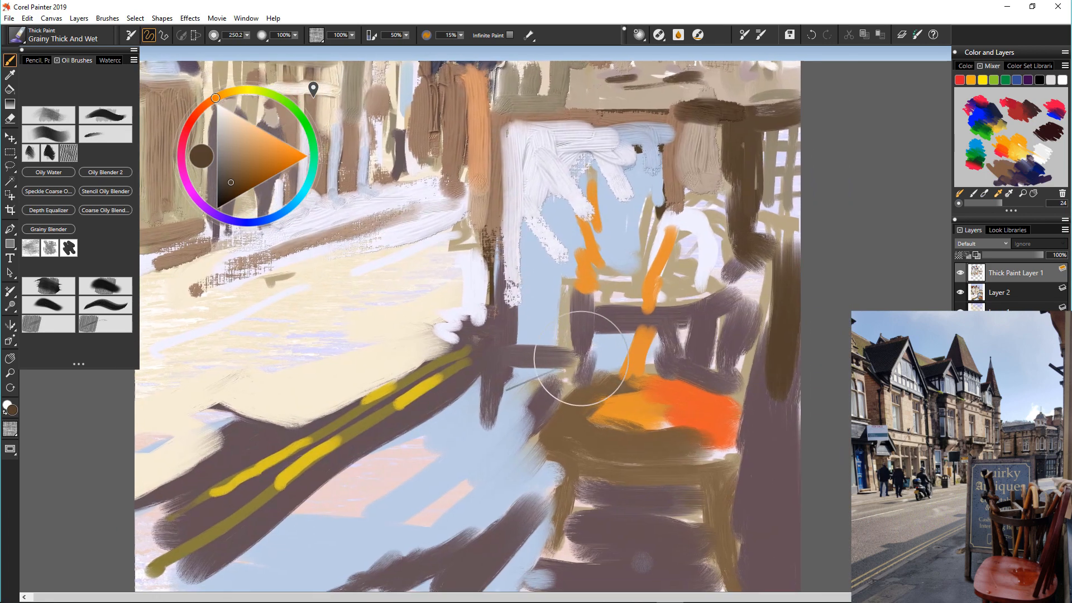
left_click_drag(553, 191, 558, 228)
key("ctrl+z")
key("[")
key("]")
mouse_move(552, 190)
left_mouse_down()
mouse_move(564, 238)
mouse_move(537, 294)
left_mouse_up()
left_click(232, 129)
mouse_move(558, 181)
left_mouse_down()
mouse_move(539, 260)
mouse_move(550, 318)
mouse_move(539, 338)
left_mouse_up()
mouse_move(598, 140)
left_mouse_down()
mouse_move(631, 195)
mouse_move(655, 184)
mouse_move(599, 245)
mouse_move(553, 335)
left_mouse_up()
Paint deep blue strokes over the lower, middle and right parts of the sign's panel
left_click(277, 215)
left_click(248, 171)
mouse_move(625, 343)
left_mouse_down()
mouse_move(598, 344)
mouse_move(620, 358)
left_mouse_up()
left_click_drag(590, 284, 630, 298)
mouse_move(534, 265)
left_mouse_down()
mouse_move(540, 349)
mouse_move(580, 347)
left_mouse_up()
left_click_drag(565, 146, 582, 193)
left_click_drag(632, 142, 663, 211)
Paint the chair's curved back rail dark purple-brown and highlight its top edge in lavender-white
left_click(688, 334, "alt")
mouse_move(585, 308)
left_mouse_down()
mouse_move(692, 308)
mouse_move(679, 316)
mouse_move(687, 302)
left_mouse_up()
left_click(707, 274, "alt")
left_click_drag(684, 306, 603, 303)
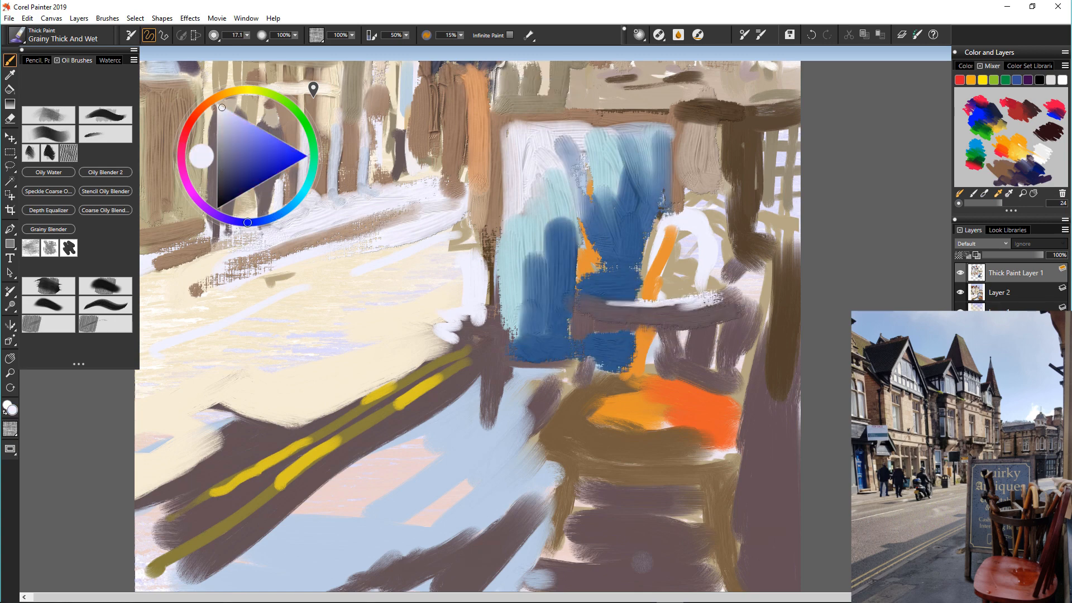
left_click(773, 361, "alt")
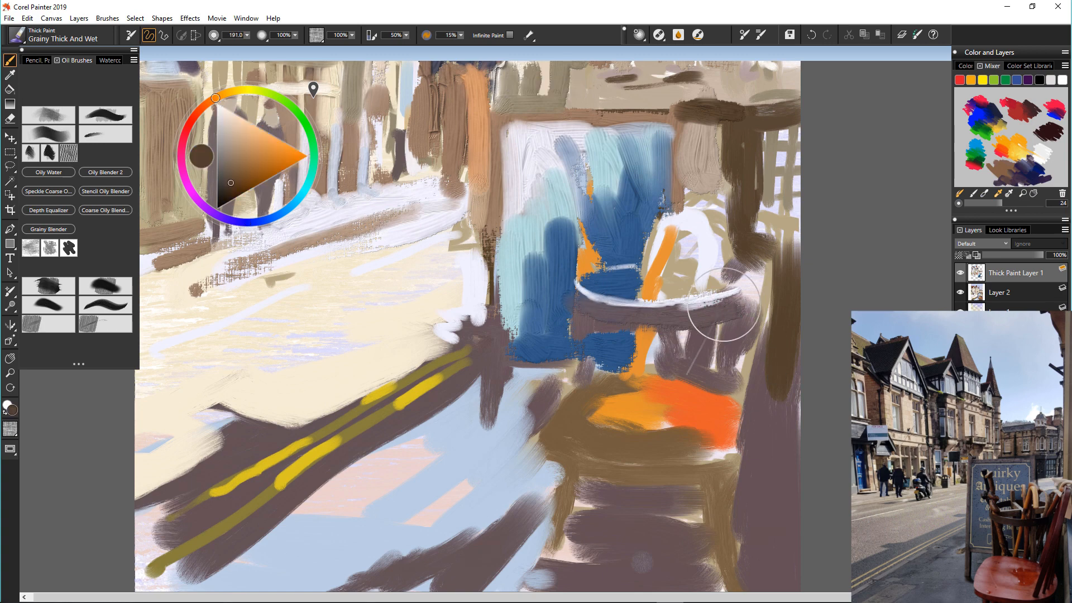
Paint dark brown strokes around the right end of the chair's back rail and as spindles beneath the rail
mouse_move(738, 304)
left_mouse_down()
mouse_move(713, 309)
mouse_move(757, 296)
left_mouse_up()
left_click_drag(766, 293, 770, 382)
mouse_move(736, 326)
left_mouse_down()
mouse_move(722, 365)
mouse_move(734, 393)
mouse_move(611, 388)
left_mouse_up()
Paint orange-red and dark red over the chair's seat and dab small white highlights near its centre
left_click(737, 430, "alt")
left_click(193, 117)
left_click(261, 162)
left_click(259, 172)
mouse_move(715, 416)
left_mouse_down()
mouse_move(620, 431)
mouse_move(672, 413)
left_mouse_up()
left_click(594, 300, "alt")
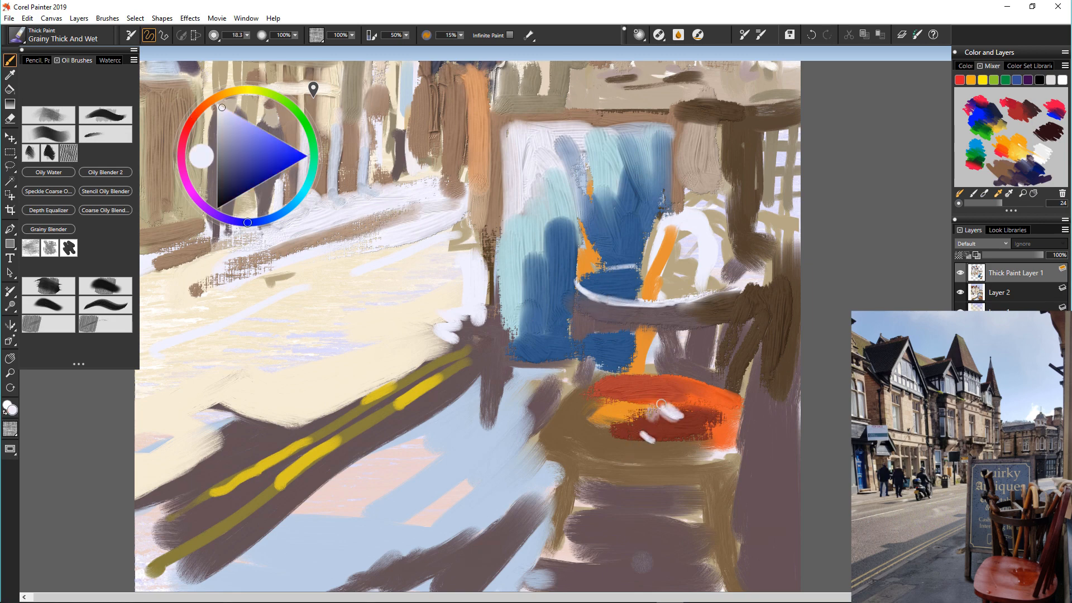
Paint the seat's curved front edge in salmon pink, with orange-red along its underside
left_click(606, 391, "alt")
mouse_move(593, 437)
left_mouse_down()
mouse_move(681, 455)
mouse_move(655, 448)
left_mouse_up()
left_click(231, 118)
left_click(244, 132)
mouse_move(577, 437)
left_mouse_down()
mouse_move(630, 462)
mouse_move(725, 455)
left_mouse_up()
left_click_drag(620, 458, 728, 459)
mouse_move(630, 397)
left_mouse_down()
mouse_move(580, 399)
mouse_move(551, 435)
mouse_move(608, 462)
left_mouse_up()
left_click(625, 386, "alt")
mouse_move(673, 478)
left_mouse_down()
mouse_move(609, 474)
mouse_move(548, 447)
mouse_move(740, 481)
left_mouse_up()
Paint dark navy over the area right of the chair and into the space beneath its seat
left_click(248, 176)
mouse_move(755, 432)
left_mouse_down()
mouse_move(754, 501)
mouse_move(773, 510)
left_mouse_up()
left_click(263, 221)
left_click(224, 192)
left_click_drag(788, 373, 791, 492)
mouse_move(764, 409)
left_mouse_down()
mouse_move(778, 416)
mouse_move(753, 481)
left_mouse_up()
left_click_drag(752, 491, 754, 577)
left_click_drag(691, 533, 621, 492)
left_click_drag(620, 493, 592, 549)
Extend the dark navy shadow beside and beneath the chair, and diagonally across the pavement to its left
scroll(589, 493, "down", 3)
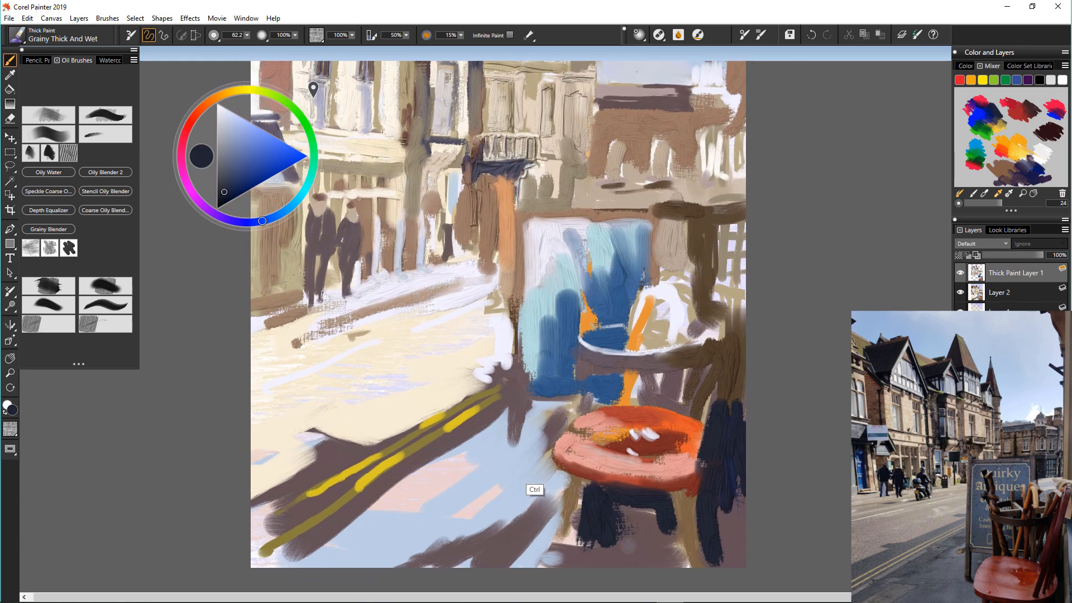
left_click_drag(733, 512, 732, 547)
left_click_drag(619, 516, 670, 537)
mouse_move(565, 478)
left_mouse_down()
mouse_move(530, 525)
mouse_move(484, 548)
left_mouse_up()
Paint the gaps between the chair back's spindles dark navy with a smaller brush of about radius 40
left_click_drag(740, 349, 732, 414)
left_click_drag(703, 379, 698, 404)
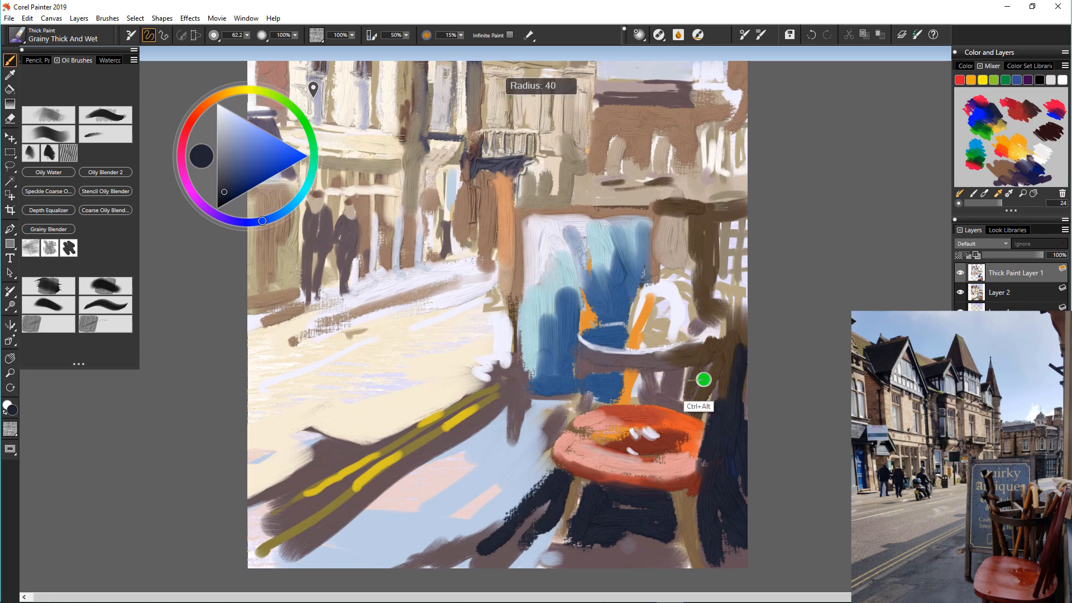
left_click_drag(711, 360, 688, 406)
left_click_drag(722, 371, 705, 418)
left_click_drag(662, 370, 658, 406)
left_click_drag(704, 368, 680, 427)
mouse_move(583, 354)
left_mouse_down()
mouse_move(577, 413)
mouse_move(595, 416)
left_mouse_up()
Paint the chair back's left post salmon, and a red turned leg with a dark navy one beside it against the sign
left_click(595, 415, "alt")
left_click_drag(576, 345, 577, 414)
left_click(592, 366, "alt")
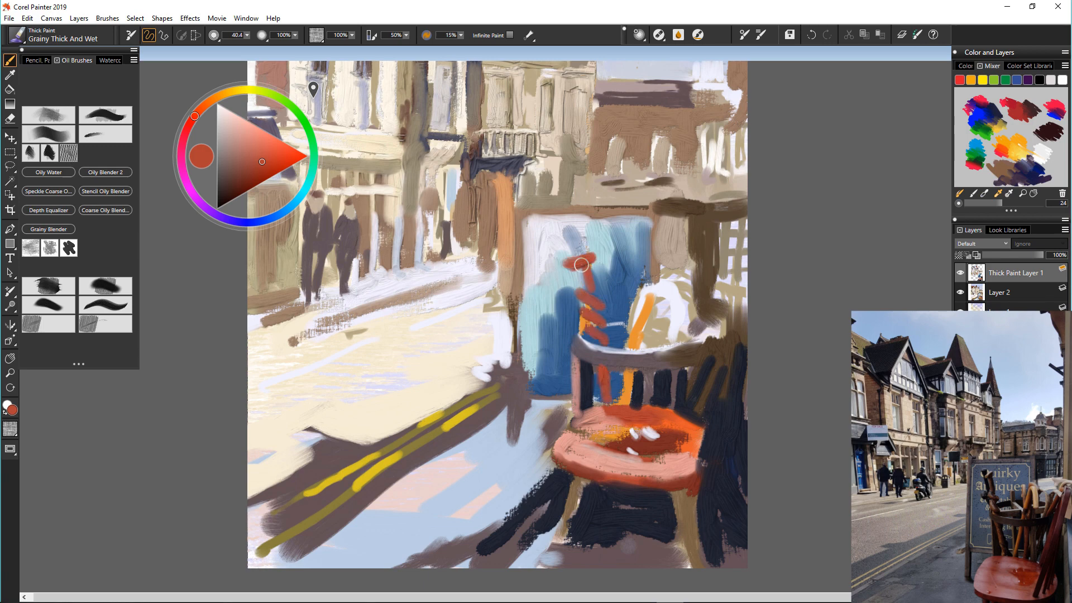
left_click(587, 371, "alt")
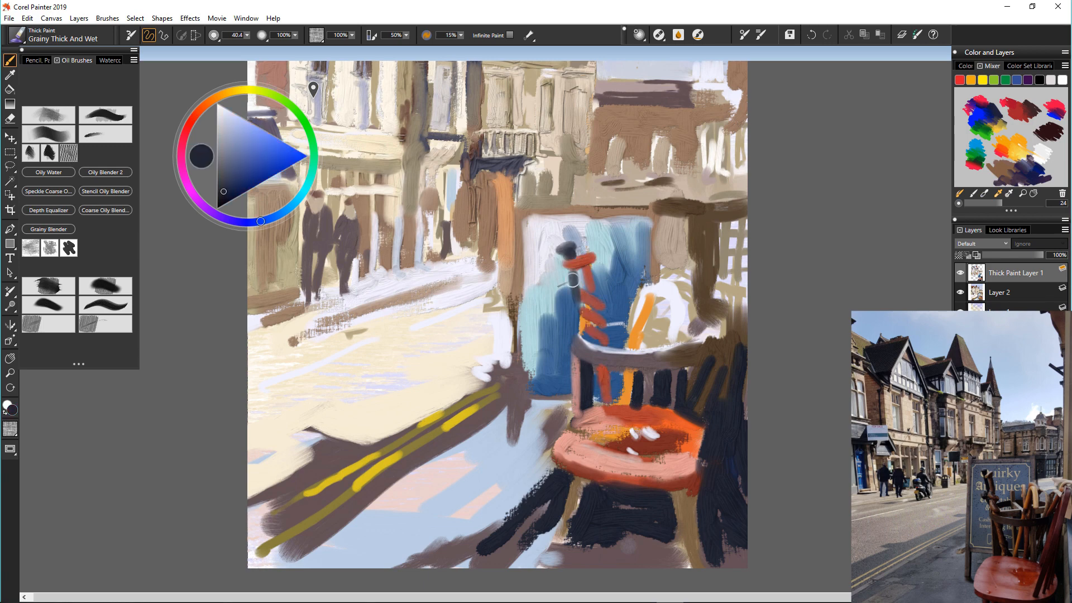
left_click_drag(623, 331, 588, 337)
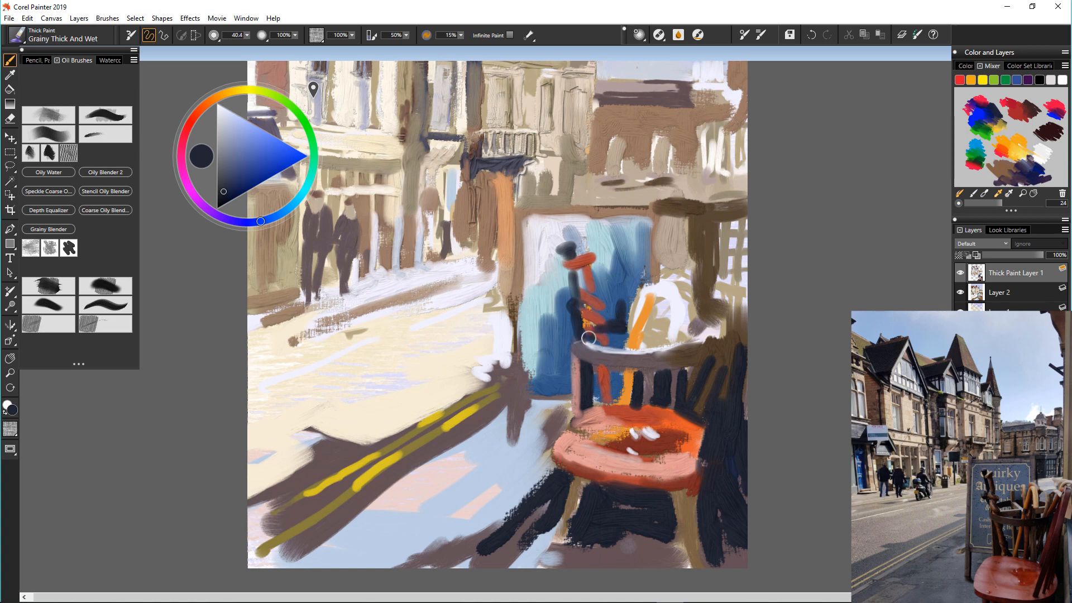
Fill the inside of the curved back rail with lavender-grey and strengthen the rail and its right end in dark navy
left_click(642, 350, "alt")
mouse_move(671, 333)
left_mouse_down()
mouse_move(685, 331)
mouse_move(593, 338)
mouse_move(684, 334)
mouse_move(668, 355)
left_mouse_up()
left_click(592, 363, "alt")
left_click(721, 361, "alt")
mouse_move(722, 348)
left_mouse_down()
mouse_move(745, 336)
mouse_move(724, 345)
left_mouse_up()
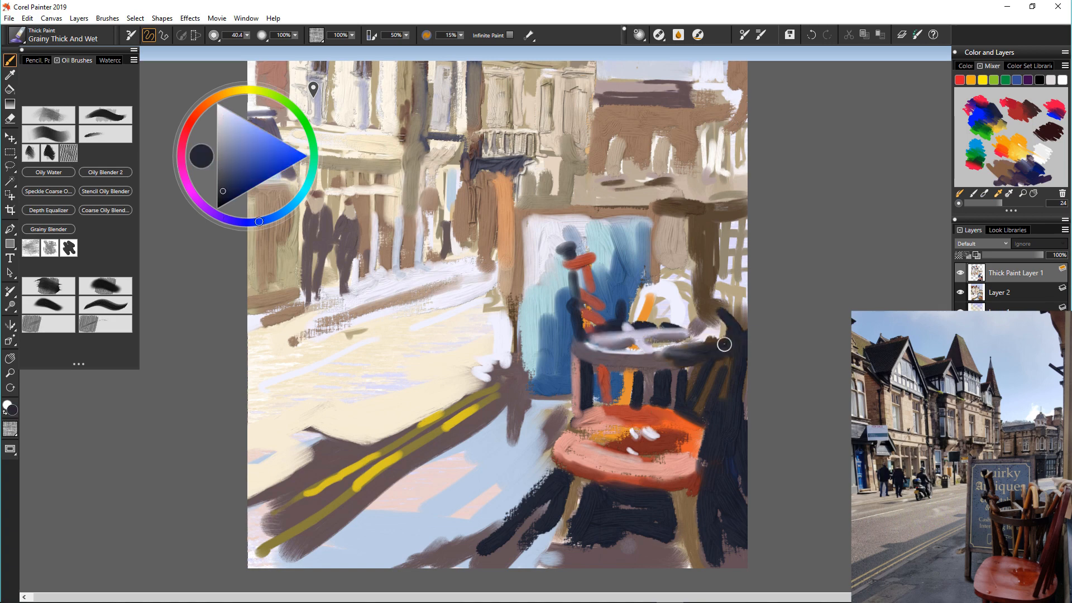
left_click_drag(619, 363, 613, 363)
left_click_drag(630, 341, 640, 350)
left_click_drag(621, 358, 686, 360)
Paint brown horizontal stretchers across the dark space between the chair's legs
left_click(686, 536, "alt")
left_click_drag(688, 538, 586, 527)
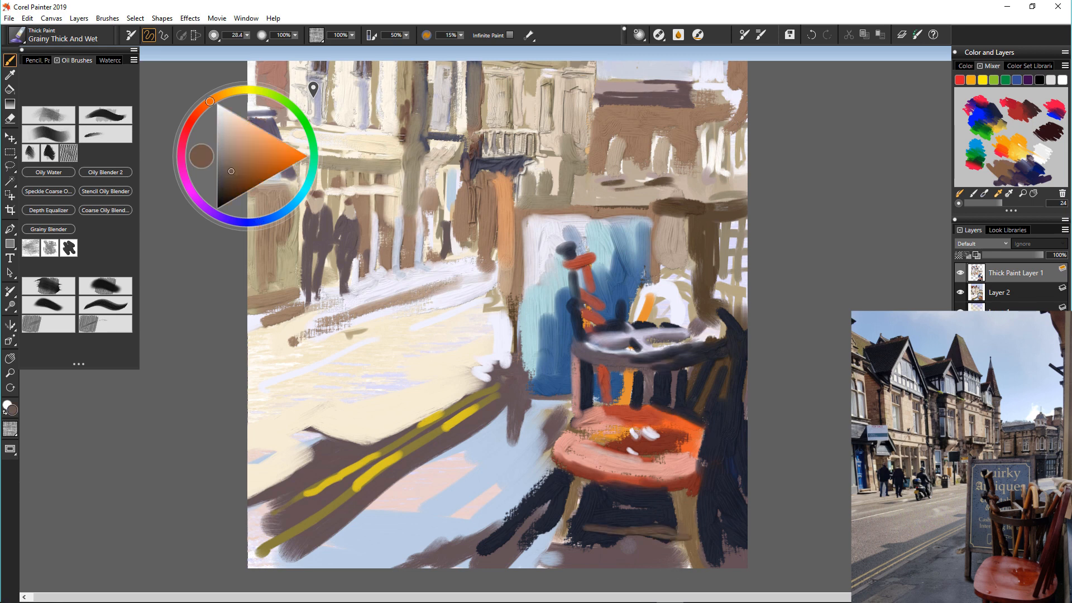
left_click_drag(723, 532, 729, 534)
Paint the chair's two left legs in red and darken the gaps around them with navy
left_click(605, 477, "alt")
left_click_drag(598, 483, 590, 550)
left_click(590, 502, "alt")
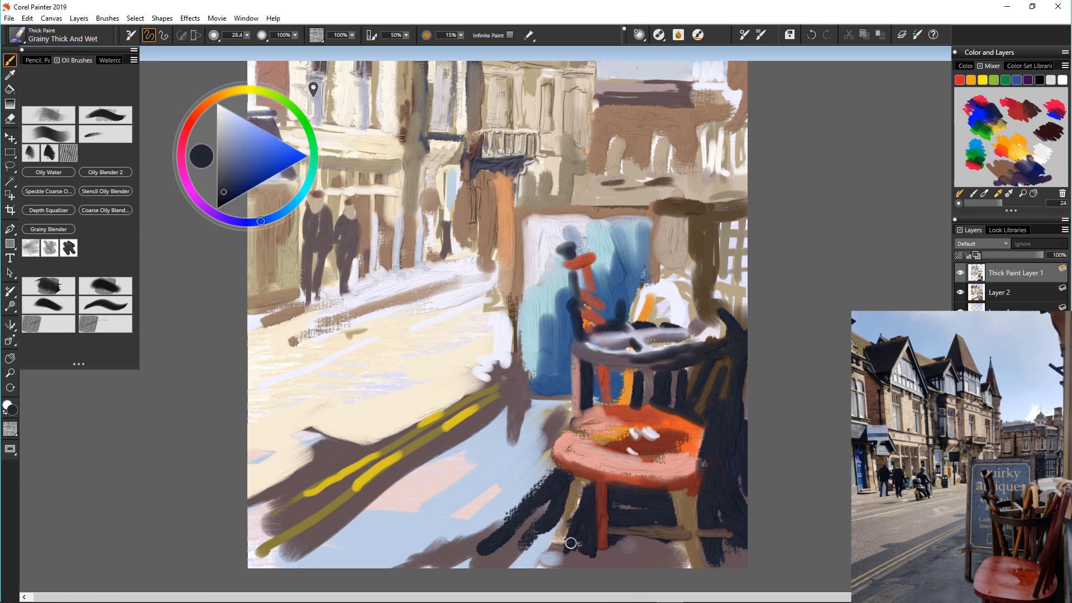
left_click(600, 493, "alt")
left_click_drag(578, 484, 570, 530)
left_click_drag(580, 493, 569, 556)
mouse_move(605, 481)
left_mouse_down()
mouse_move(604, 533)
mouse_move(659, 558)
left_mouse_up()
left_click(606, 538, "alt")
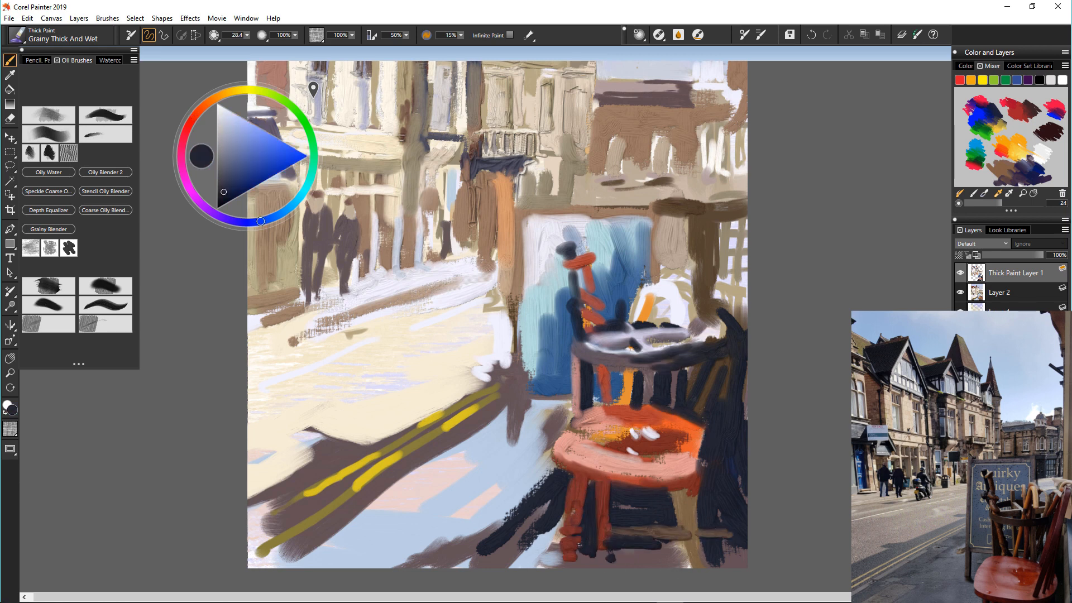
Paint a dark navy shadow below the sign beside the seat, and repaint the sign's leg muted brown with a larger brush
left_click_drag(567, 413, 546, 469)
mouse_move(564, 407)
left_mouse_down()
mouse_move(533, 407)
mouse_move(519, 461)
mouse_move(505, 415)
left_mouse_up()
key("bracketright")
key("bracketright")
key("bracketright")
key("bracketright")
key("bracketright")
key("bracketright")
key("bracketright")
key("bracketright")
key("bracketright")
left_click(519, 394, "alt")
left_click_drag(521, 407, 521, 447)
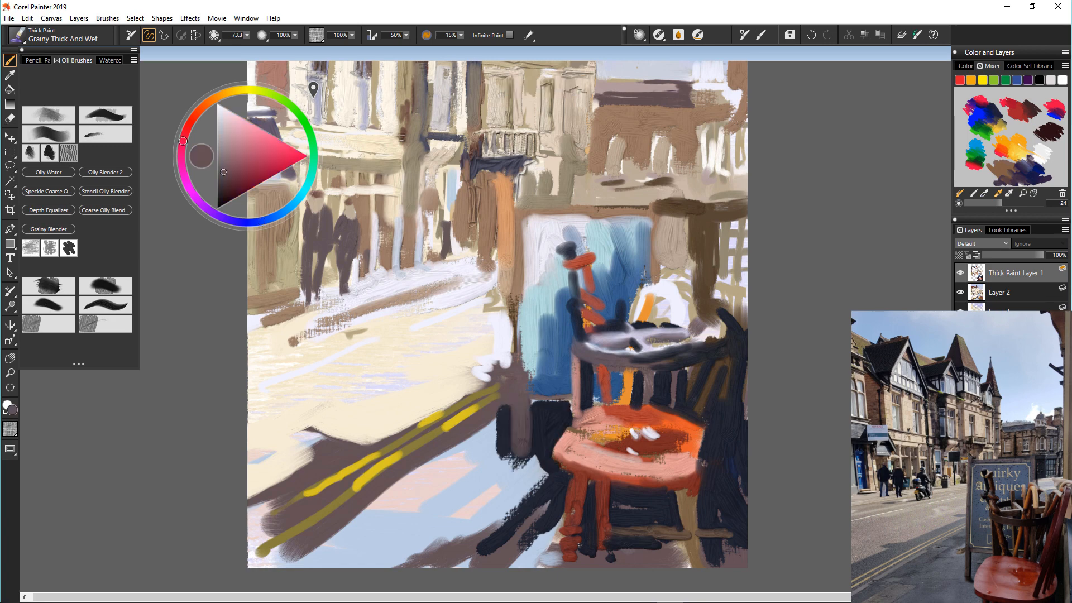
Fill the gap between the sign's leg and the chair with pale blue and extend the leg's base in muted brown
left_click(465, 517, "alt")
mouse_move(540, 409)
left_mouse_down()
mouse_move(543, 441)
mouse_move(555, 440)
left_mouse_up()
mouse_move(524, 475)
left_mouse_down()
mouse_move(519, 453)
mouse_move(547, 469)
left_mouse_up()
left_click(517, 408, "alt")
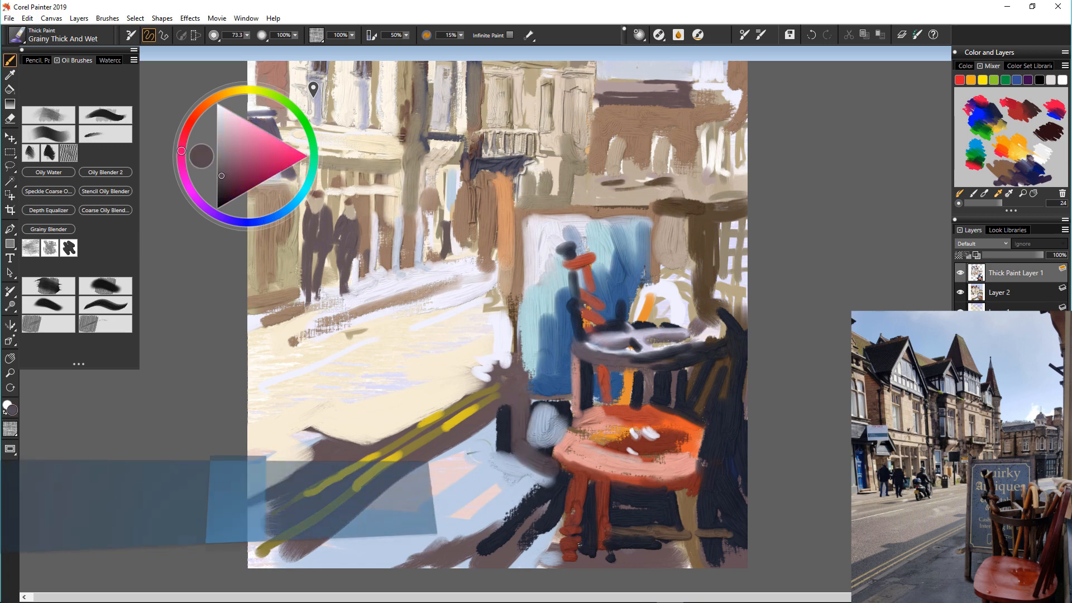
Paint thick pale blue strokes over the pavement and muted brown along the road edge beside the yellow lines
left_click(491, 474, "alt")
mouse_move(502, 424)
left_mouse_down()
mouse_move(500, 463)
mouse_move(472, 520)
left_mouse_up()
left_click_drag(540, 487, 493, 524)
left_click_drag(485, 530, 414, 552)
left_click(473, 429, "alt")
left_click_drag(481, 430, 287, 558)
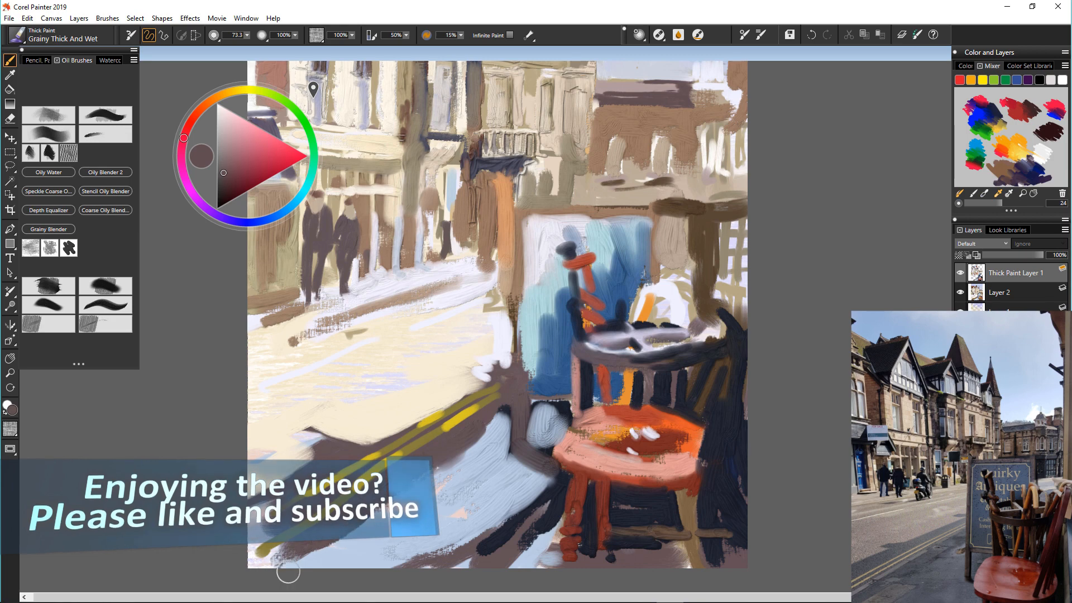
Paint a cream hooped handle rising behind the chair's back rail
left_click(661, 308, "alt")
mouse_move(665, 287)
left_mouse_down()
mouse_move(672, 295)
mouse_move(677, 283)
mouse_move(626, 352)
left_mouse_up()
right_click(626, 350)
left_click(626, 349)
Paint the orange stick running through the chair back, with a dark edge along its hooked top and lower shaft
left_click(616, 386, "alt")
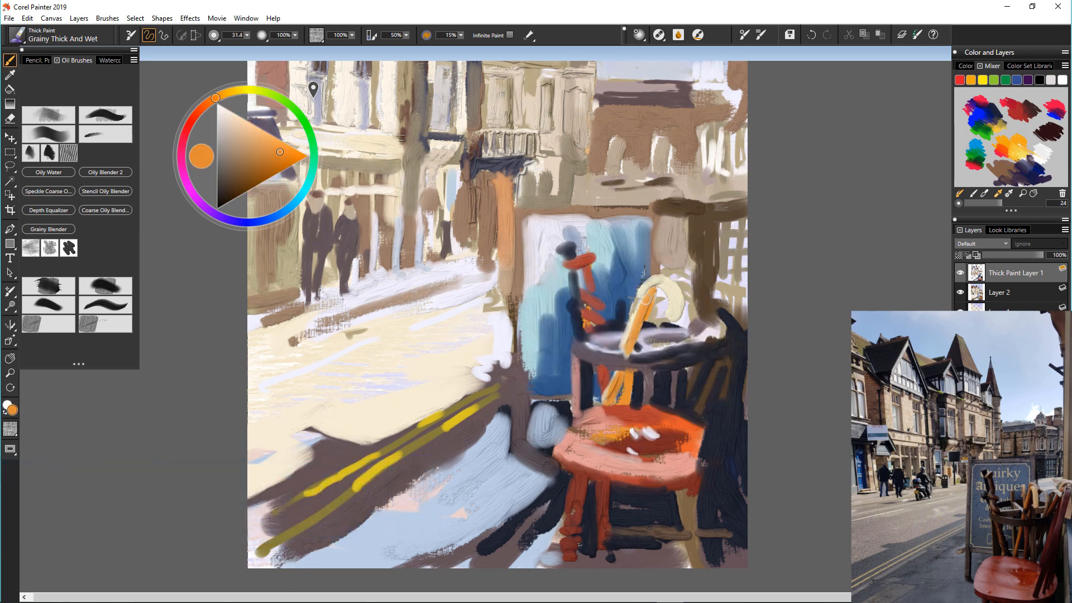
left_click(642, 385, "alt")
mouse_move(647, 286)
left_mouse_down()
mouse_move(624, 351)
mouse_move(624, 402)
mouse_move(653, 284)
mouse_move(634, 350)
left_mouse_up()
left_click(674, 304, "alt")
left_click(647, 362, "alt")
left_click_drag(627, 366, 612, 405)
Add cream inside the hooked handle and paint a tan-brown hoop just to its right
left_click(674, 304, "alt")
left_click_drag(656, 289, 662, 334)
left_click(672, 246, "alt")
mouse_move(668, 277)
left_mouse_down()
mouse_move(682, 293)
mouse_move(684, 347)
left_mouse_up()
mouse_move(697, 327)
left_mouse_down()
mouse_move(686, 341)
mouse_move(661, 325)
left_mouse_up()
Paint pale blue into the opening between the cream handle and the tan-brown hoop
left_click(642, 234, "alt")
left_click(698, 313, "alt")
left_click(642, 234, "alt")
left_click_drag(683, 304, 676, 321)
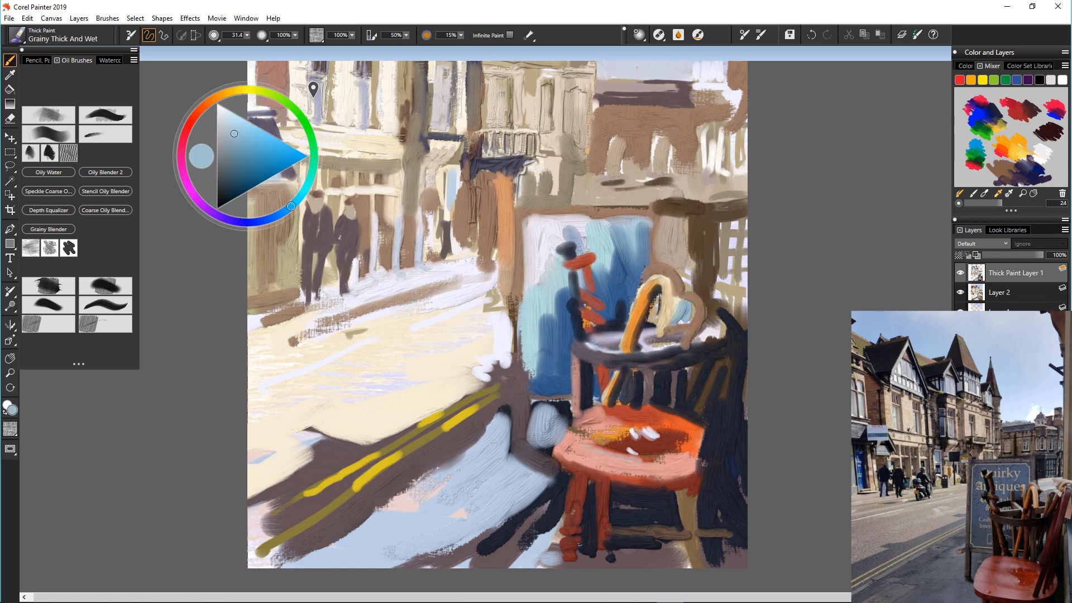
Paint a tan hooped chair back near the painting's right edge and a long red-brown post down to the seat
left_click(672, 240, "alt")
left_click_drag(709, 280, 743, 294)
mouse_move(709, 280)
left_mouse_down()
mouse_move(700, 298)
mouse_move(714, 408)
mouse_move(703, 461)
mouse_move(729, 258)
mouse_move(730, 358)
left_mouse_up()
left_click(689, 485, "alt")
Fill the openings of the rightmost hoop with pale lavender and reinforce its frame in tan-brown
left_click(708, 282, "alt")
left_click(740, 316, "alt")
left_click(730, 265, "alt")
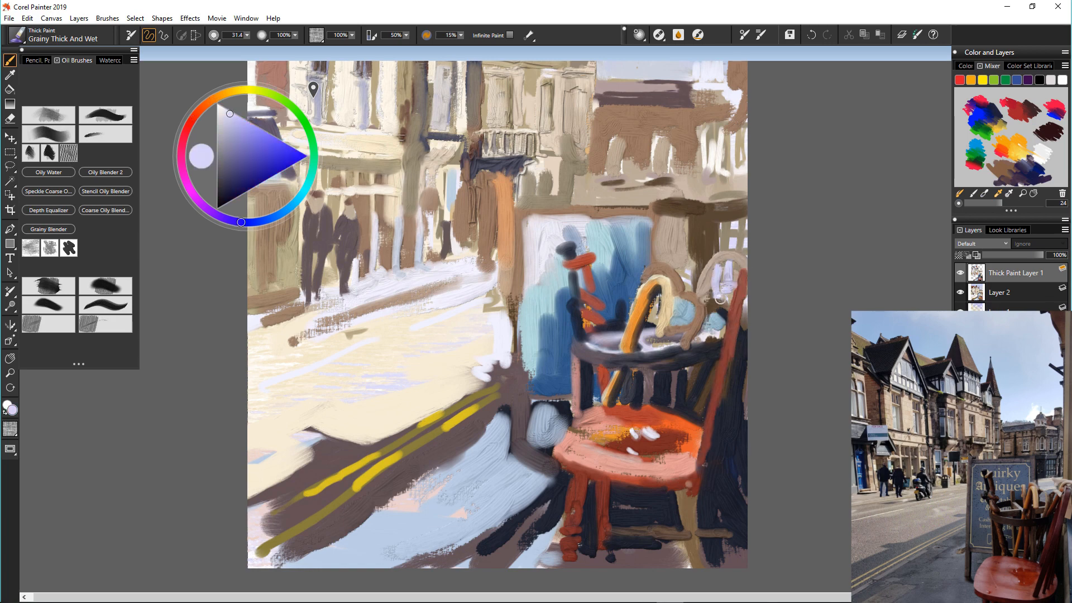
left_click(704, 240, "alt")
left_click_drag(725, 296, 711, 320)
Widen the seat to the left in salmon red and repaint the left front leg beneath it, with dark navy beside the leg
left_click(663, 311, "alt")
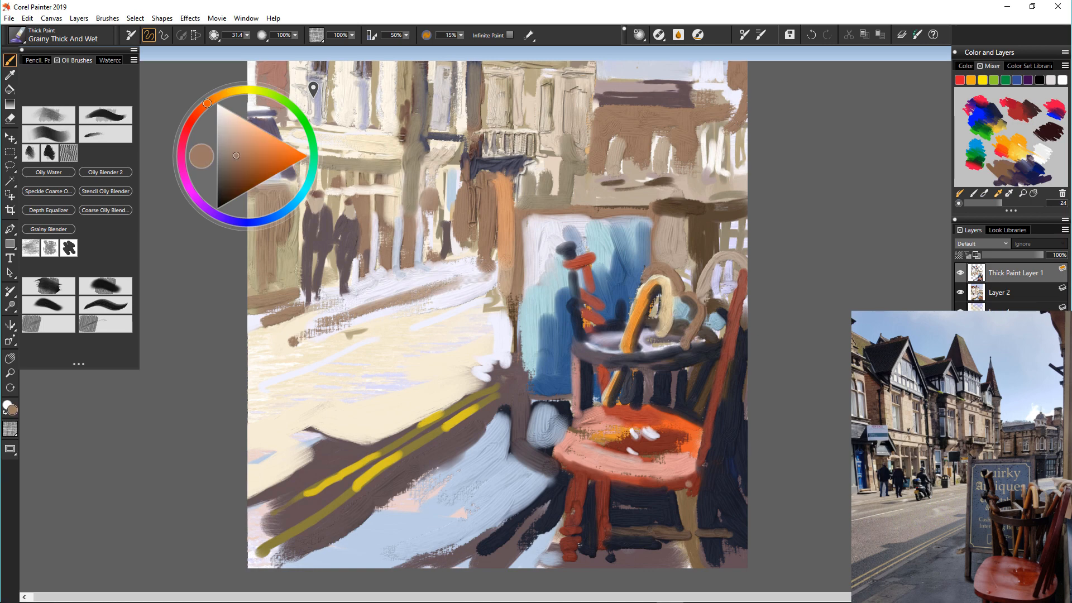
left_click(665, 359, "alt")
left_click(585, 419, "alt")
mouse_move(591, 409)
left_mouse_down()
mouse_move(556, 436)
mouse_move(575, 469)
mouse_move(593, 474)
mouse_move(550, 549)
left_mouse_up()
left_click(569, 454, "alt")
left_click(578, 484, "alt")
left_click(589, 506, "alt")
left_click_drag(576, 497, 575, 552)
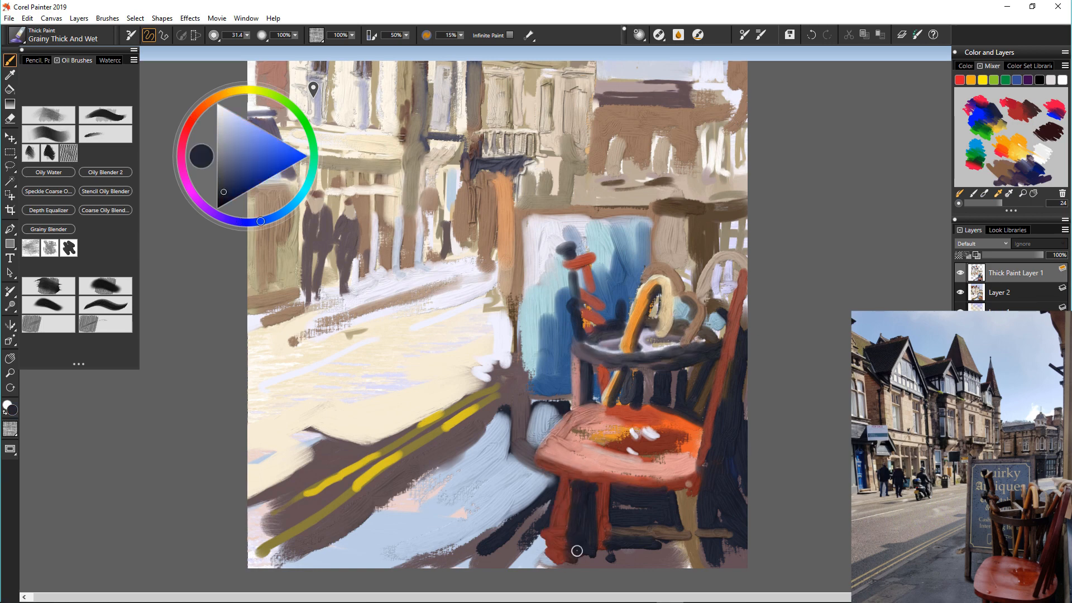
Paint cream and tan over the top and twisted shaft of the upright turned leg against the sign
left_click(662, 302, "alt")
left_click(575, 279, "alt")
mouse_move(556, 246)
left_mouse_down()
mouse_move(573, 241)
mouse_move(585, 292)
left_mouse_up()
left_click(664, 321, "alt")
mouse_move(582, 274)
left_mouse_down()
mouse_move(602, 307)
mouse_move(585, 319)
left_mouse_up()
left_click(591, 290, "alt")
left_click(584, 299, "alt")
Continue the turned leg through the chair back in tan and dark navy, and add a navy stroke along its crosspiece
left_click(598, 413, "alt")
left_click_drag(595, 366, 602, 409)
left_click(584, 329, "alt")
left_click_drag(578, 302, 604, 327)
mouse_move(580, 325)
left_mouse_down()
mouse_move(608, 349)
mouse_move(617, 408)
left_mouse_up()
left_click_drag(592, 250, 551, 276)
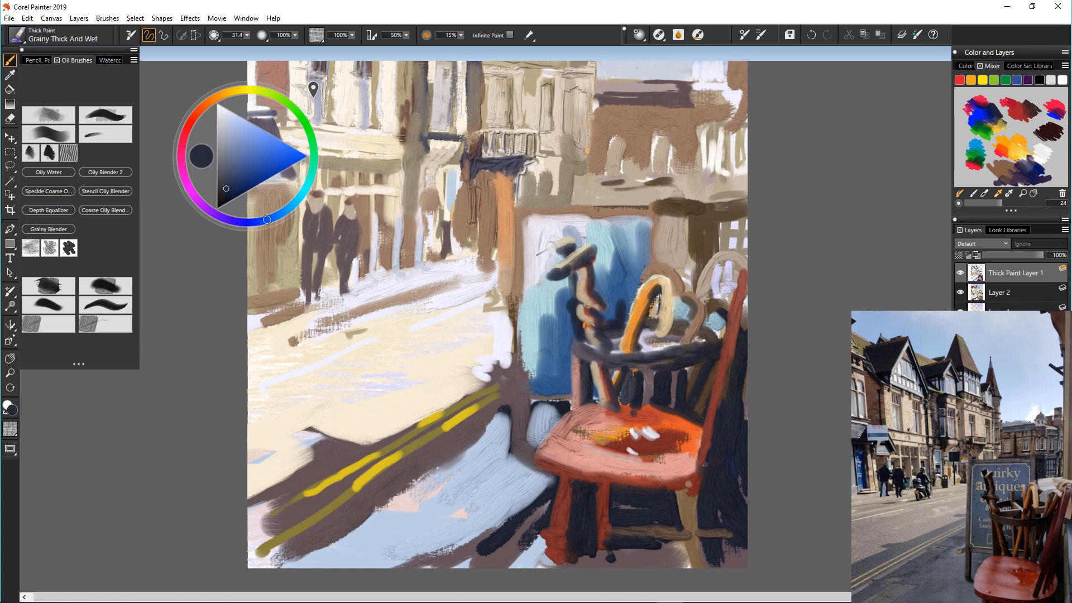
Reshape the rounded knob above the turned leg in cream and dark navy, and darken the upright beside the shaft
left_click(544, 249, "alt")
mouse_move(560, 232)
left_mouse_down()
mouse_move(573, 280)
mouse_move(544, 272)
mouse_move(559, 227)
left_mouse_up()
left_click(564, 234, "alt")
left_click(575, 260, "alt")
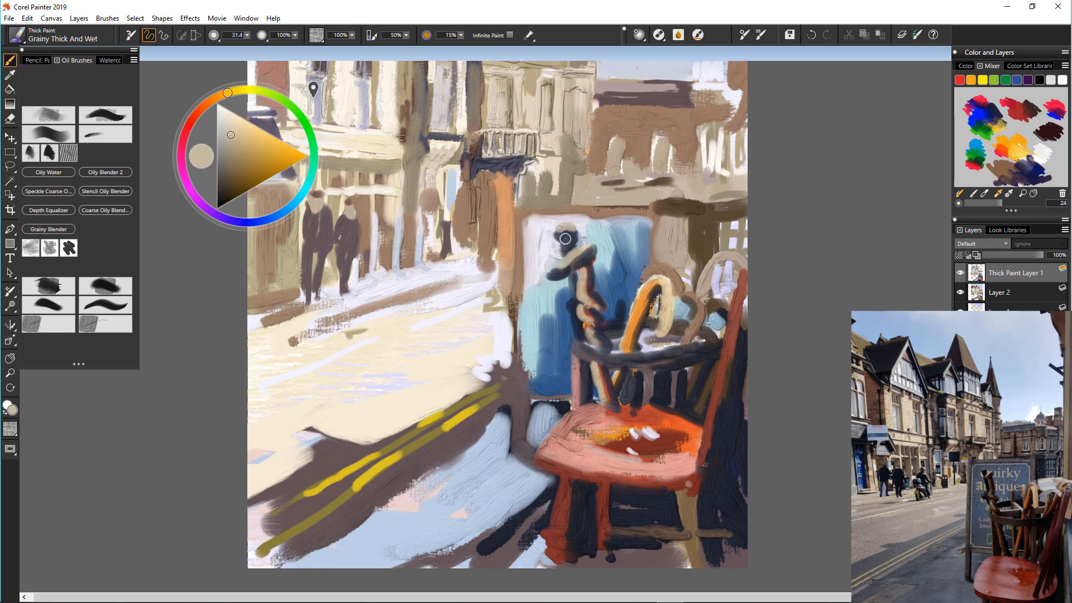
left_click_drag(621, 287, 623, 318)
left_click(581, 391, "alt")
Repaint the chair's seat with broad red and salmon-pink strokes across its surface and front edge
left_click_drag(459, 408, 514, 453)
scroll(475, 420, "down", 3)
left_click(672, 447, "alt")
left_click_drag(625, 445, 675, 445)
left_click(653, 484, "alt")
mouse_move(650, 487)
left_mouse_down()
mouse_move(673, 485)
mouse_move(606, 491)
left_mouse_up()
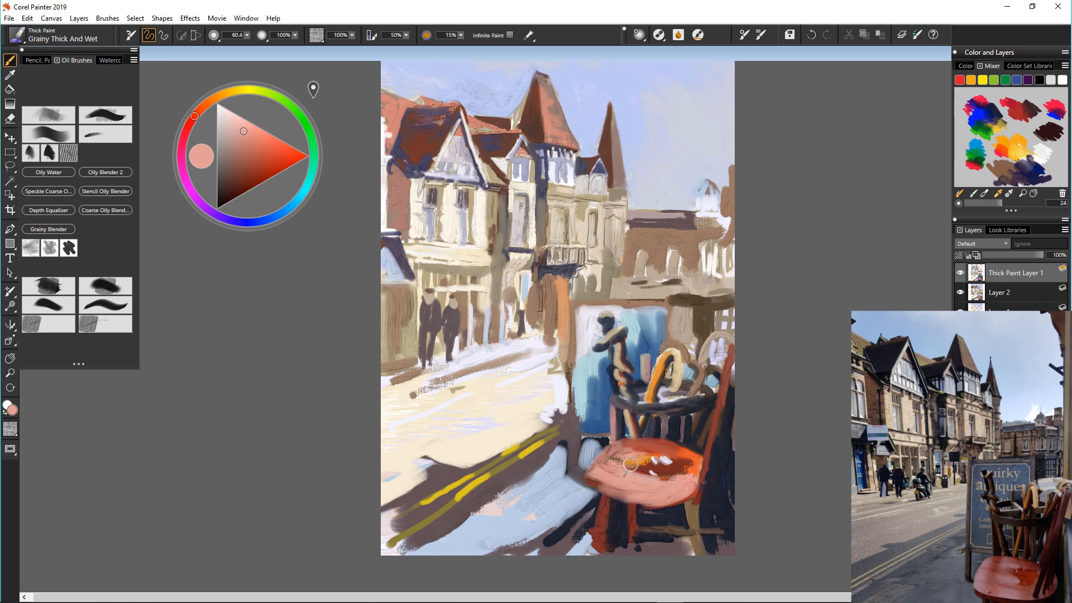
Touch up the chair seat's front edge in red and darken the sign's left upright with navy strokes
left_click(670, 470, "alt")
mouse_move(678, 479)
left_mouse_down()
mouse_move(591, 477)
mouse_move(671, 509)
mouse_move(694, 498)
left_mouse_up()
left_click(639, 494, "alt")
left_click(632, 515, "alt")
left_click(568, 427, "alt")
left_click_drag(570, 361, 567, 473)
left_click(598, 441, "alt")
mouse_move(609, 305)
left_mouse_down()
mouse_move(660, 307)
mouse_move(662, 334)
left_mouse_up()
Scrape texture into the sign, chair seat, chair leg and street edge with the Grainy Scraper
left_click(90, 327)
mouse_move(625, 310)
left_mouse_down()
mouse_move(580, 334)
mouse_move(581, 358)
left_mouse_up()
left_click_drag(568, 340, 568, 484)
mouse_move(606, 468)
left_mouse_down()
mouse_move(591, 486)
mouse_move(676, 494)
left_mouse_up()
left_click_drag(597, 475, 630, 487)
left_click_drag(696, 517, 696, 536)
left_click_drag(566, 353, 438, 386)
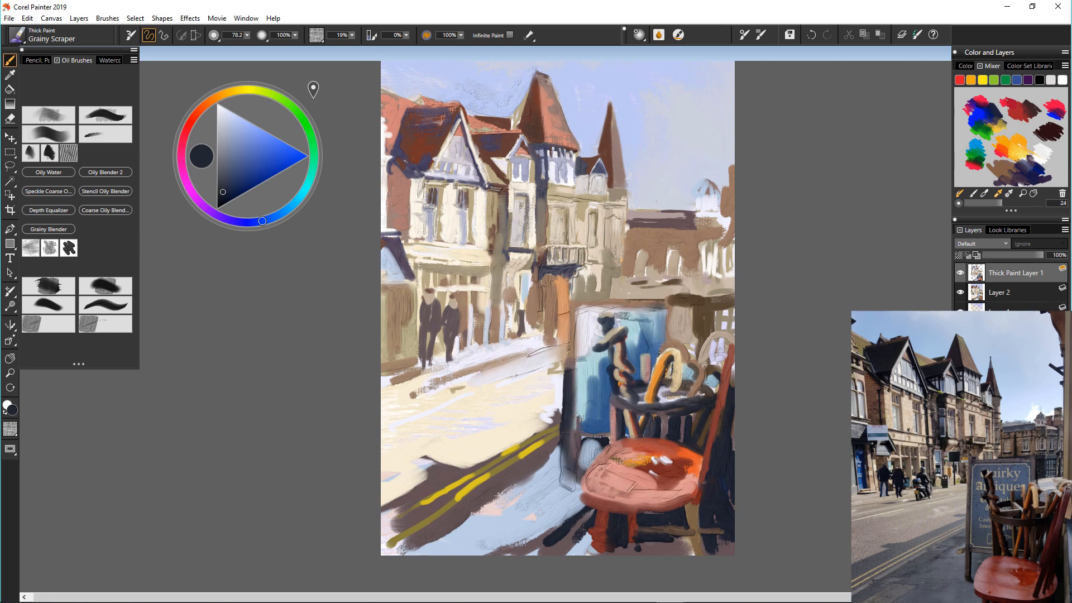
Add a new layer set to Multiply and choose a muted grey-blue as the painting colour
key("alt+f")
key("Escape")
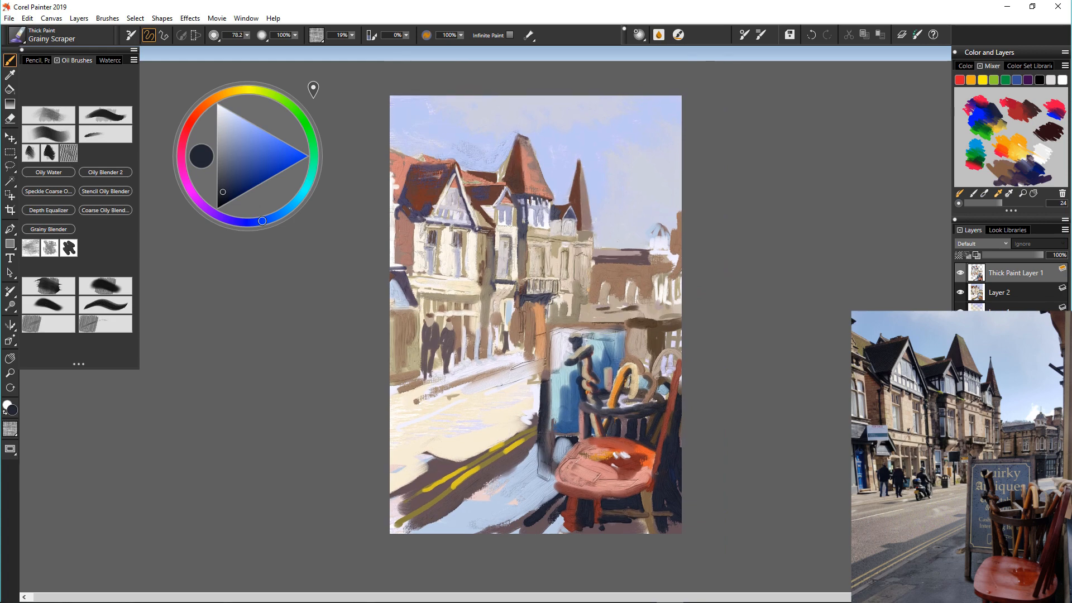
key("ctrl+shift+n")
left_click(982, 243)
left_click(971, 340)
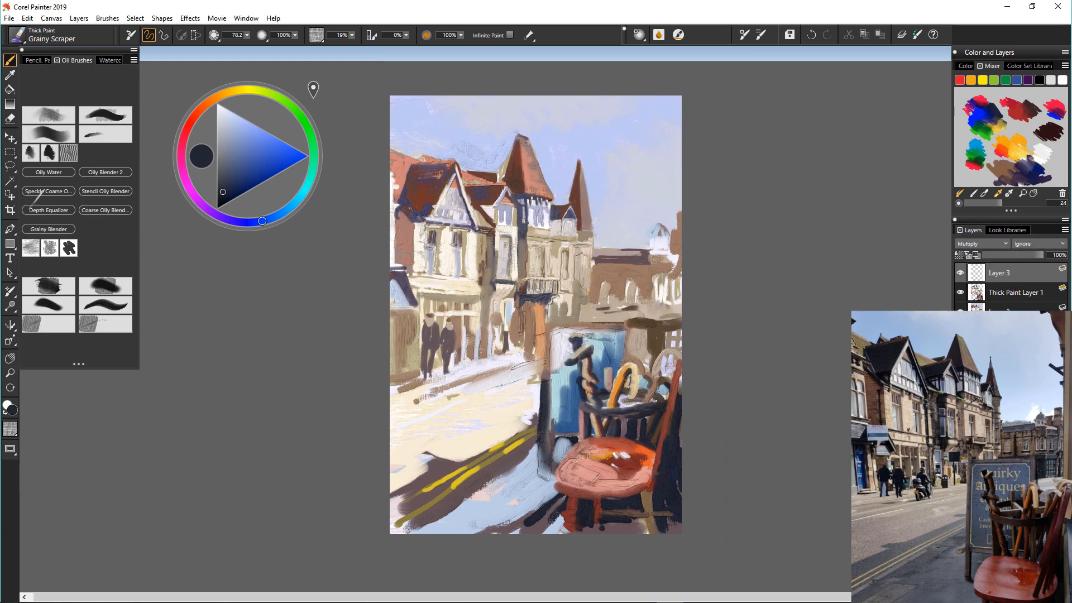
left_click(232, 148)
Try shading the left roof and the tower with the Speckle Grainy Hard Drip brush, and undo the strokes
left_click(105, 133)
left_click_drag(406, 178, 414, 182)
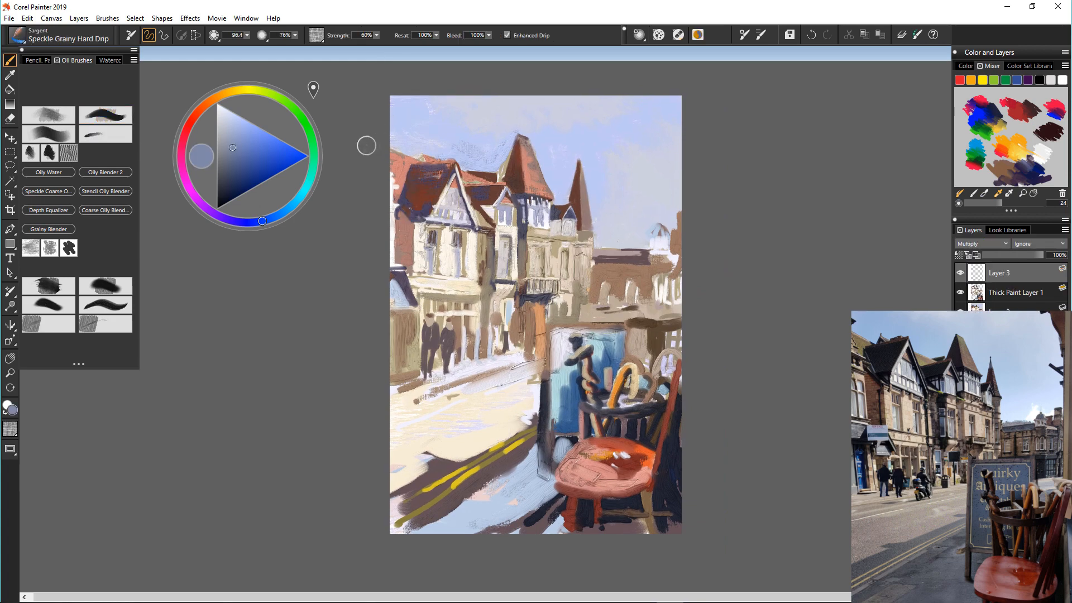
left_click_drag(519, 162, 522, 259)
scroll(491, 216, "up", 3)
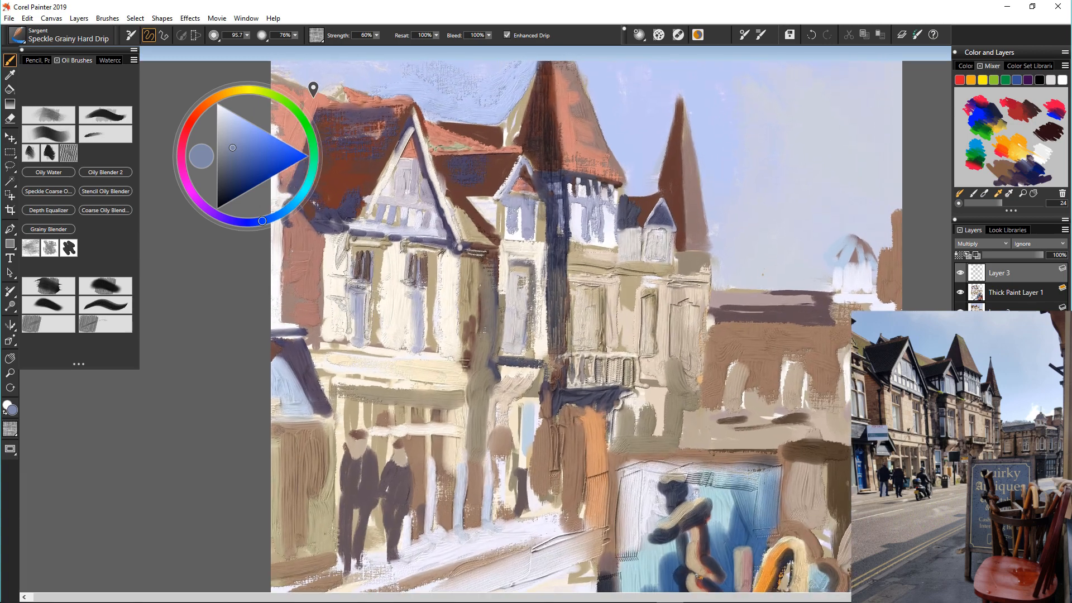
key("ctrl+z")
key("ctrl+z")
Shade the tower roof, spire and central facade in grey-blue with the Stencil Texture stiff bristle brush
left_click(55, 135)
left_click_drag(534, 134, 524, 132)
left_click_drag(510, 119, 528, 114)
scroll(529, 115, "down", 3)
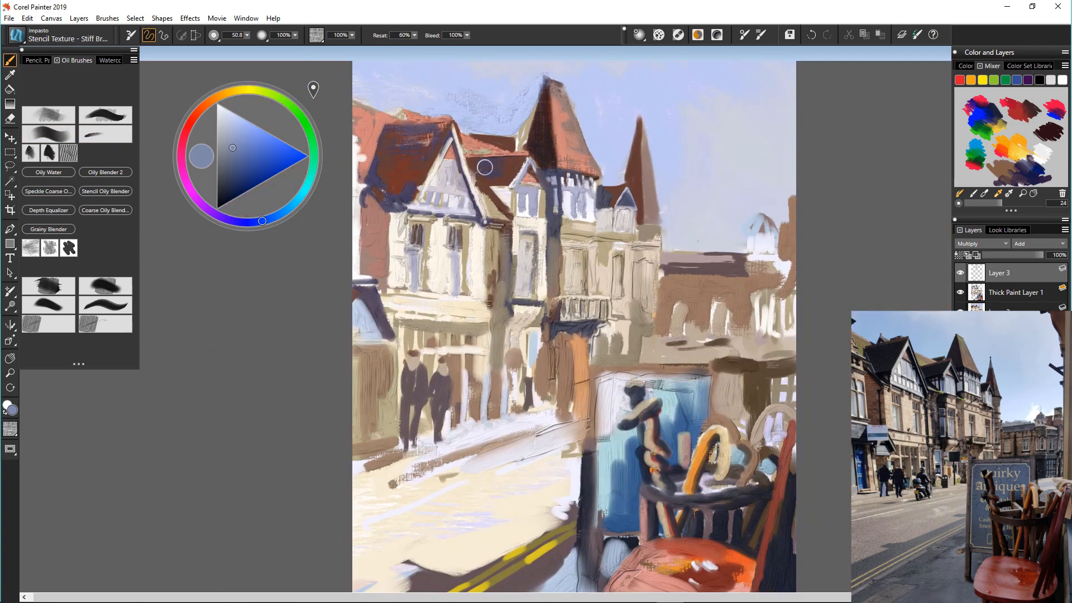
mouse_move(503, 187)
left_mouse_down()
mouse_move(505, 213)
mouse_move(472, 173)
mouse_move(471, 207)
left_mouse_up()
left_click_drag(550, 167, 552, 304)
mouse_move(558, 246)
left_mouse_down()
mouse_move(593, 229)
mouse_move(625, 251)
mouse_move(592, 240)
left_mouse_up()
mouse_move(656, 230)
left_mouse_down()
mouse_move(635, 168)
mouse_move(638, 124)
left_mouse_up()
left_click_drag(638, 235, 635, 334)
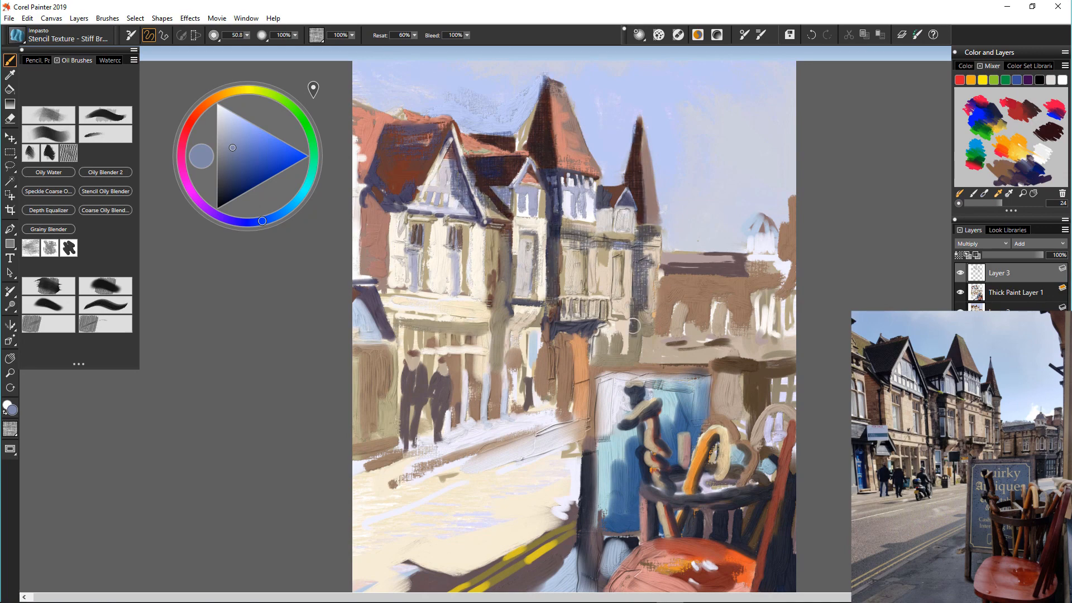
Add grey-blue stencil texture to the windows and walls of the central and left gabled buildings
left_click_drag(502, 228, 504, 308)
left_click_drag(518, 244, 536, 235)
left_click_drag(576, 247, 575, 297)
left_click_drag(616, 253, 616, 302)
left_click_drag(527, 231, 522, 304)
mouse_move(535, 183)
left_mouse_down()
mouse_move(535, 216)
mouse_move(520, 198)
mouse_move(624, 240)
mouse_move(592, 182)
mouse_move(537, 195)
left_mouse_up()
mouse_move(382, 182)
left_mouse_down()
mouse_move(403, 111)
mouse_move(371, 293)
mouse_move(463, 299)
left_mouse_up()
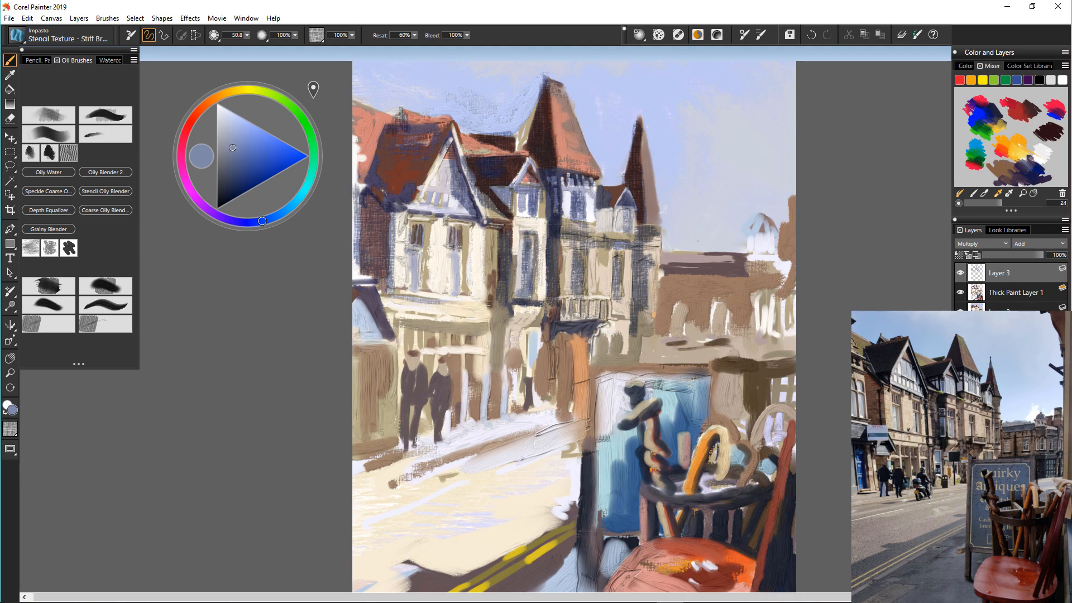
Shade the ground-floor shopfronts under the gabled building and at the far left in textured grey-blue
left_click_drag(385, 313, 477, 332)
mouse_move(467, 335)
left_mouse_down()
mouse_move(467, 414)
mouse_move(495, 414)
left_mouse_up()
left_click_drag(454, 357, 454, 395)
left_click_drag(395, 347, 355, 349)
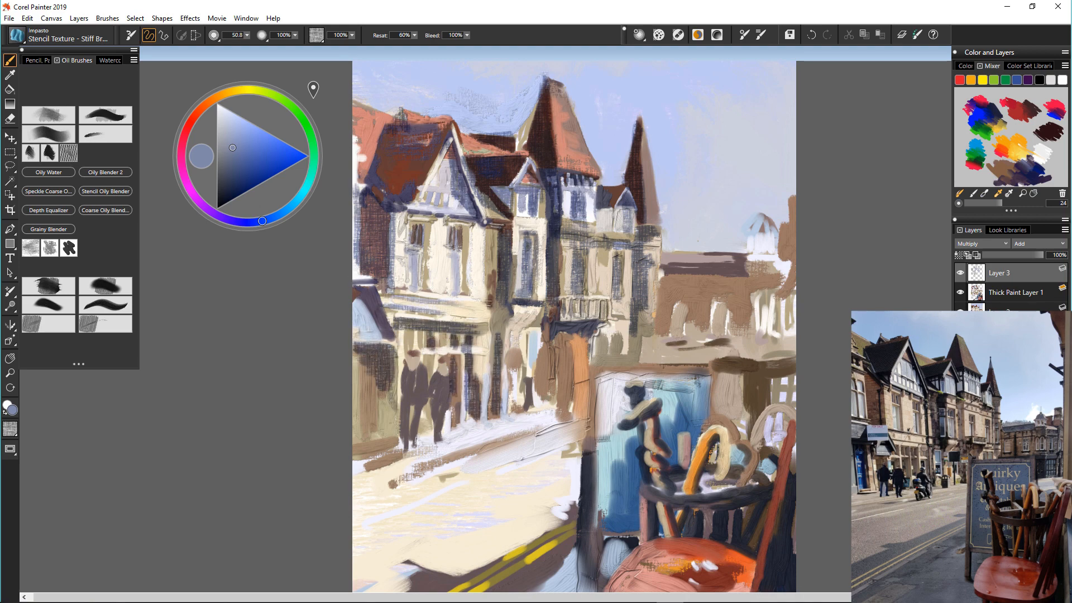
Darken the distant brown building, its roof and dome, and the area around the sign with grey-blue stencil texture
left_click_drag(642, 375, 705, 427)
left_click_drag(663, 271, 660, 323)
left_click_drag(676, 284, 686, 284)
mouse_move(673, 280)
left_mouse_down()
mouse_move(692, 342)
mouse_move(728, 284)
left_mouse_up()
mouse_move(677, 299)
left_mouse_down()
mouse_move(682, 329)
mouse_move(778, 277)
left_mouse_up()
scroll(566, 343, "down", 4)
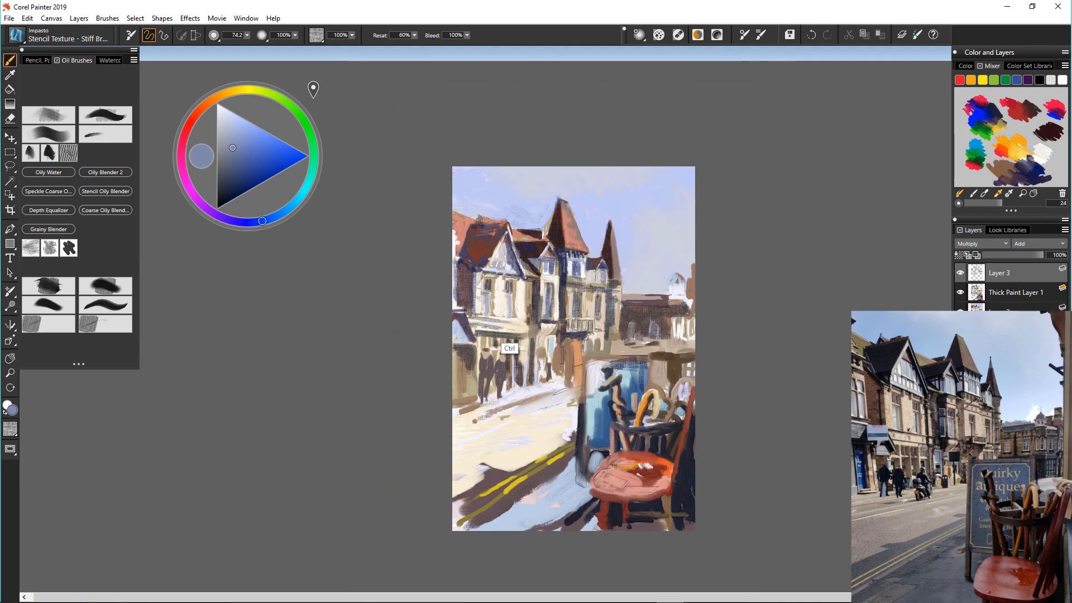
scroll(599, 353, "up", 2)
left_click_drag(731, 332, 628, 310)
left_click_drag(728, 220, 730, 284)
left_click_drag(709, 212, 705, 251)
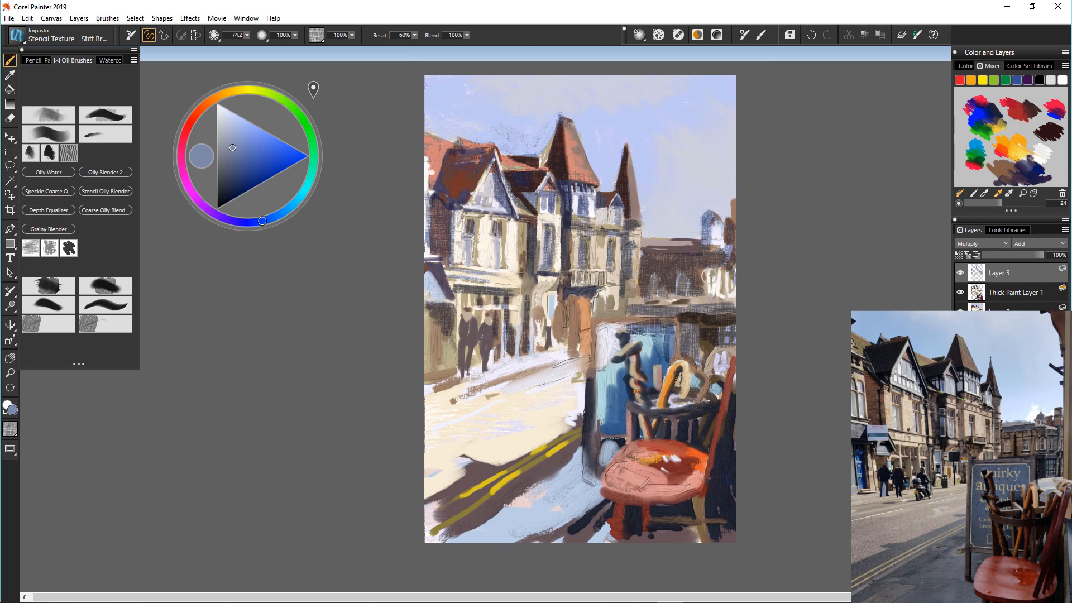
Shade the sign's left upright in grey-blue, then lower the Multiply layer's opacity to 51%
left_click_drag(591, 323, 586, 483)
left_click_drag(1042, 255, 1013, 255)
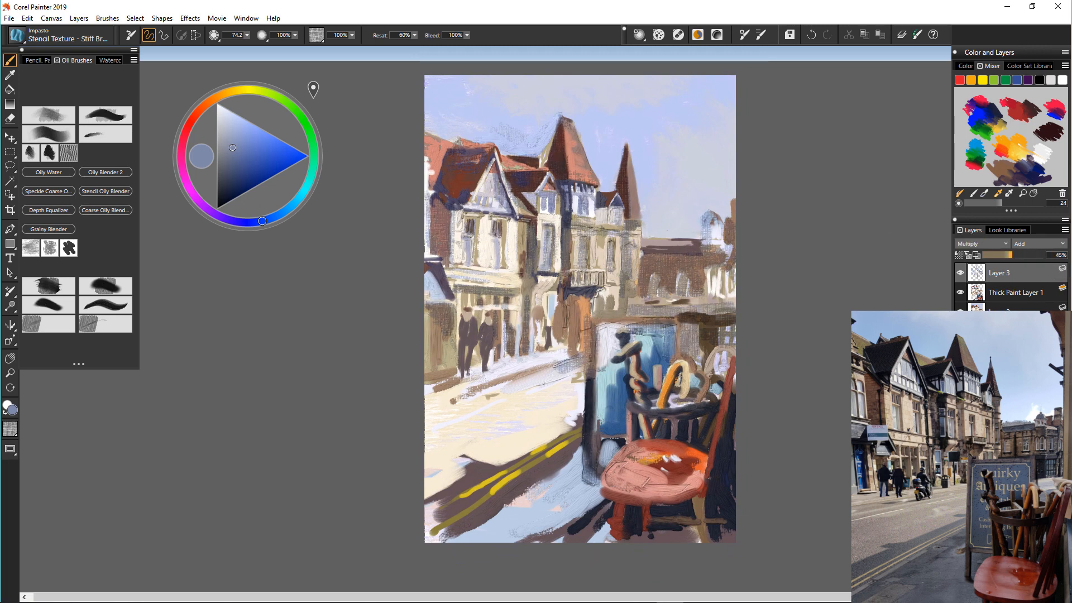
Paint off-white Grainy Thick And Wet highlights along the spire, gables and building fronts on a new thick paint layer
left_click(49, 324)
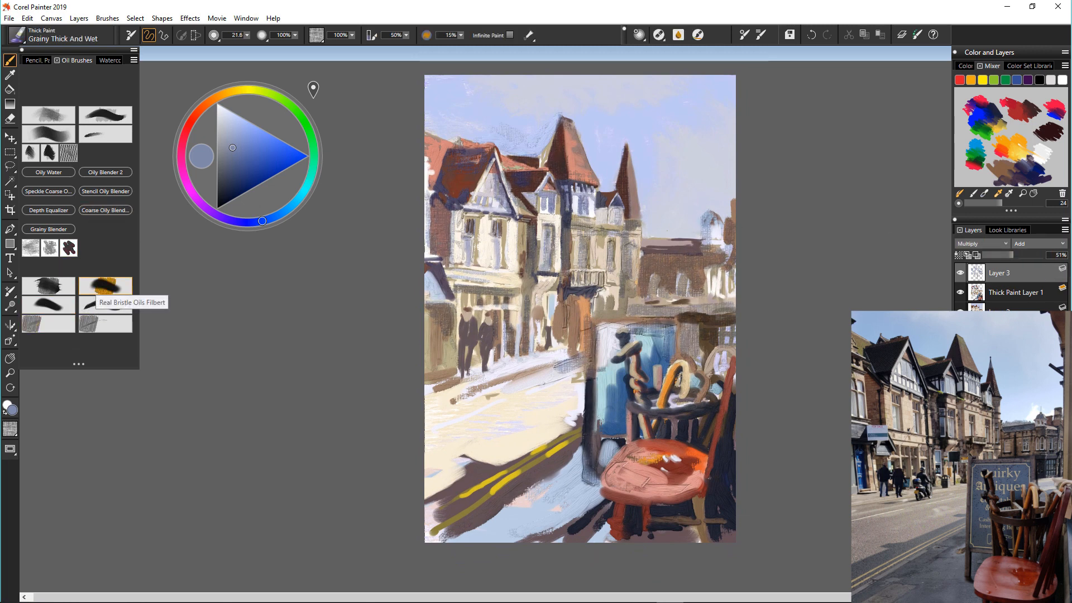
left_click(614, 150)
left_click(221, 113)
left_click(221, 96)
left_click(221, 111)
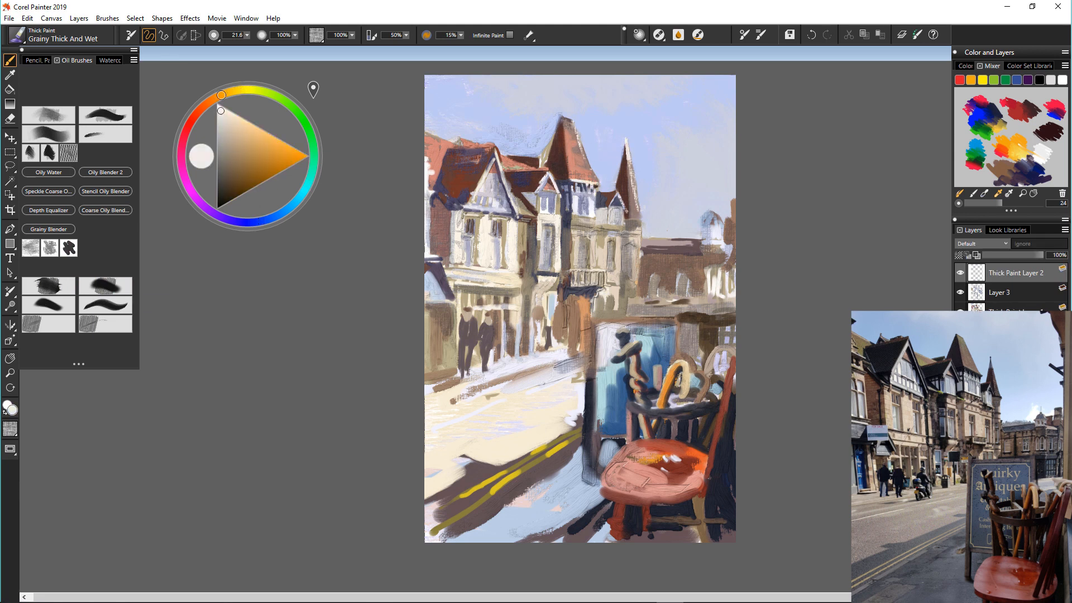
left_click_drag(516, 214, 484, 150)
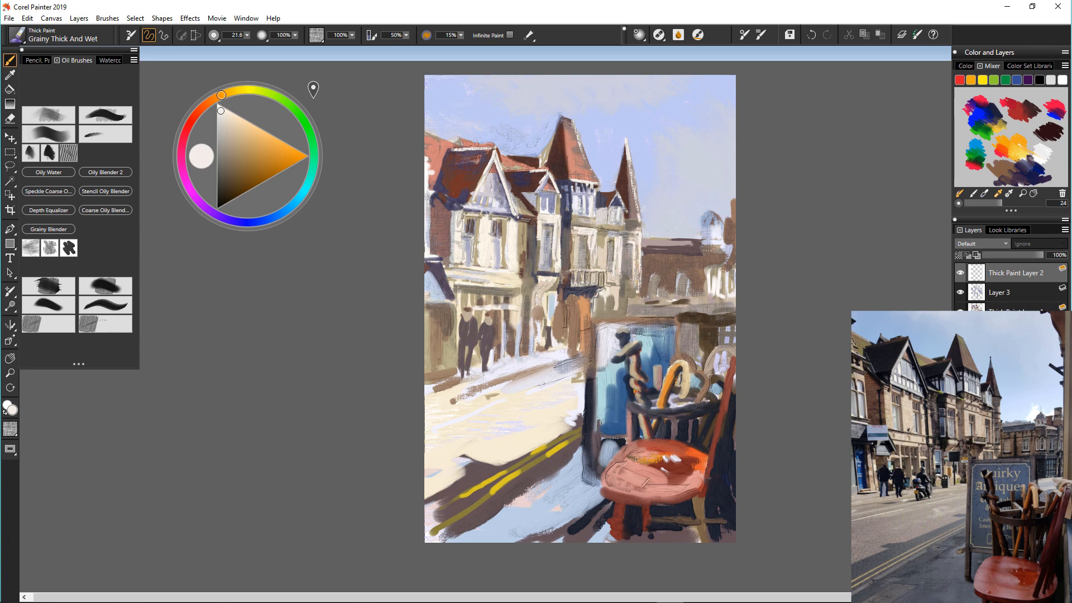
left_click_drag(509, 222, 508, 266)
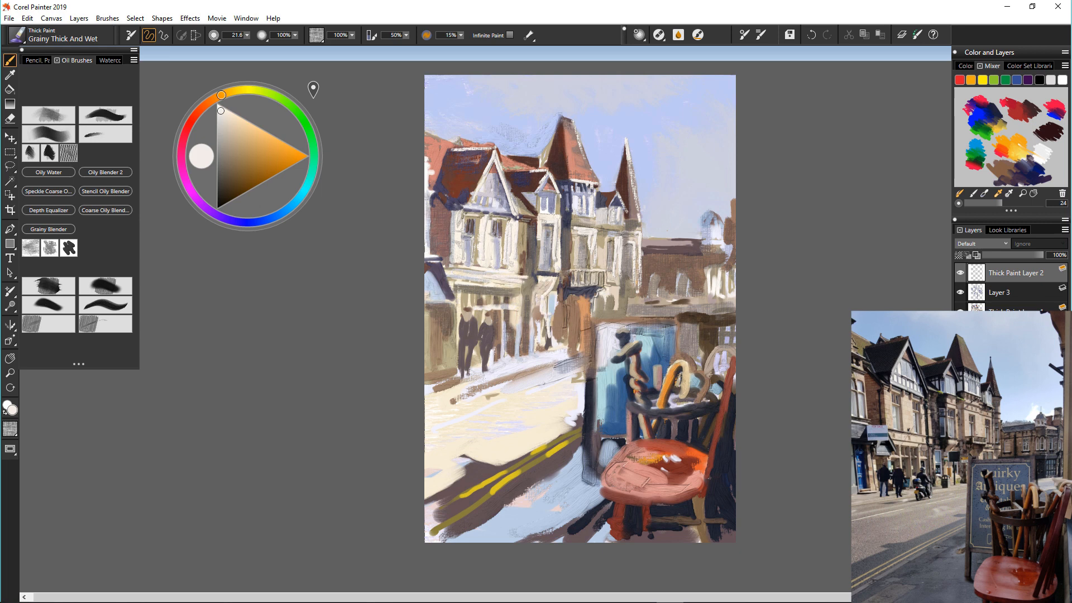
Highlight the sign's top and left edges and the chair seat's rim with thin off-white strokes
left_click_drag(598, 315, 676, 314)
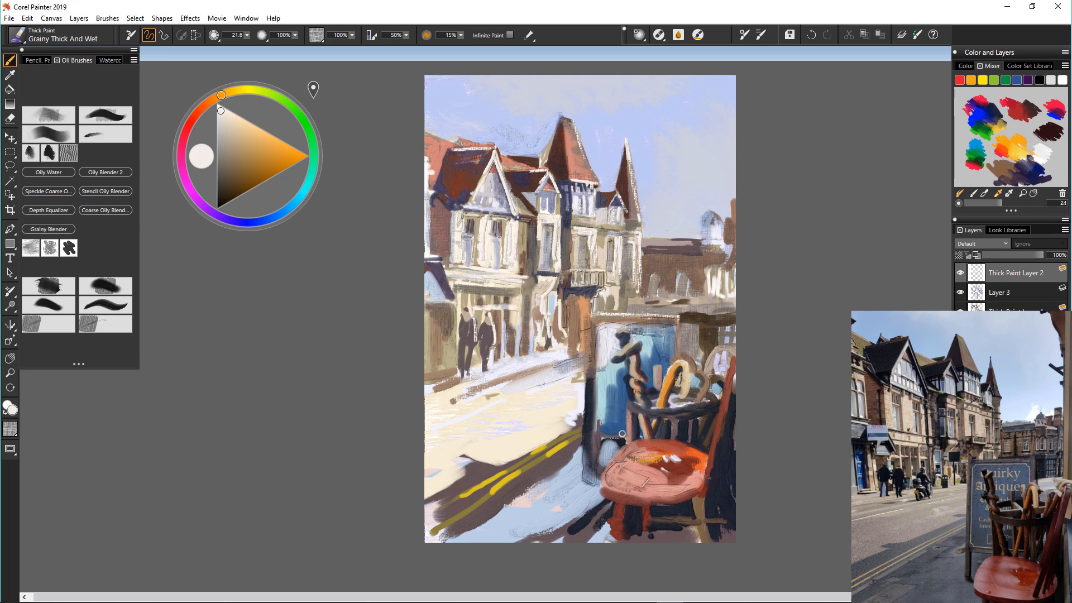
left_click_drag(595, 326, 591, 445)
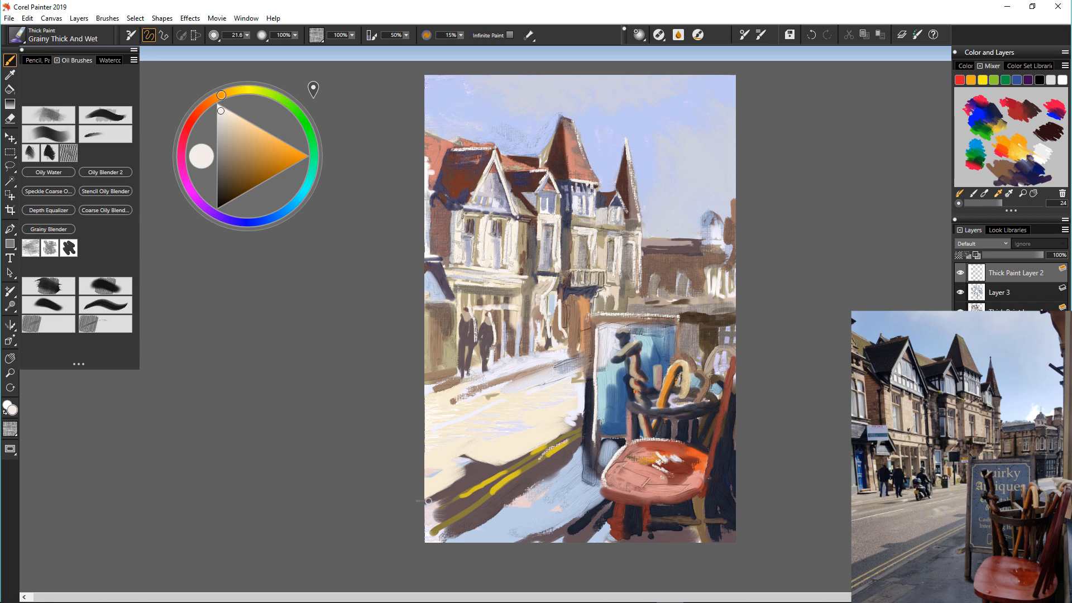
Break up the double yellow road lines with muted yellow strokes and cover the kerb beside them in dark brown
left_click(260, 144)
left_click(240, 127)
left_click_drag(546, 456, 460, 506)
left_click(242, 90)
mouse_move(562, 444)
left_mouse_down()
mouse_move(456, 519)
mouse_move(478, 486)
mouse_move(438, 527)
left_mouse_up()
left_click(530, 475, "alt")
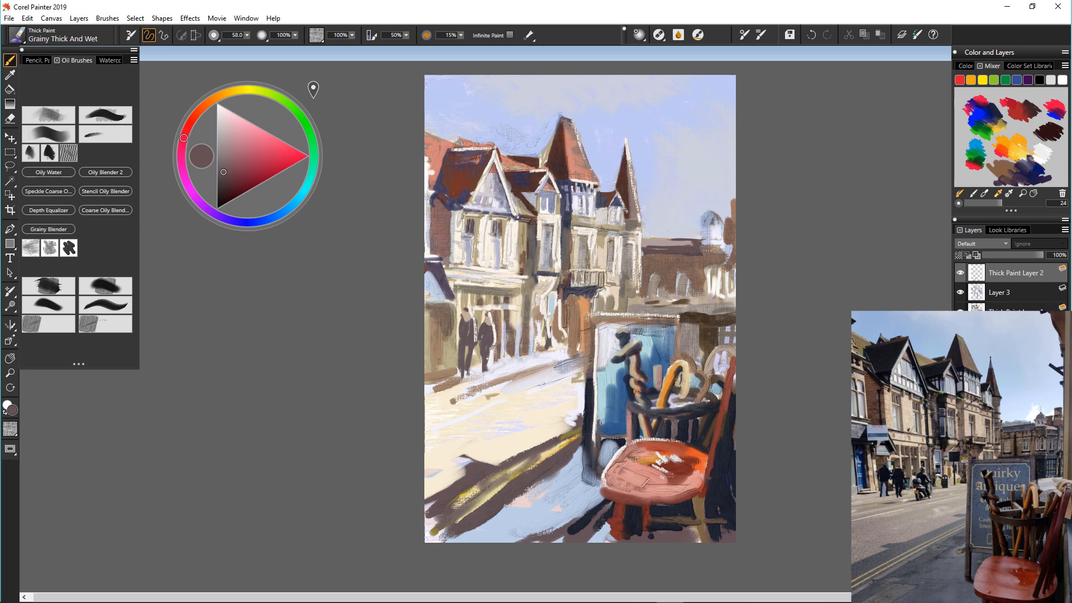
left_click_drag(550, 478, 491, 523)
left_click_drag(494, 527, 524, 499)
Paint broad pale blue strokes over the foreground pavement between the kerb and the chair
left_click(563, 473, "alt")
left_click_drag(578, 446, 549, 500)
mouse_move(551, 479)
left_mouse_down()
mouse_move(499, 524)
mouse_move(520, 529)
left_mouse_up()
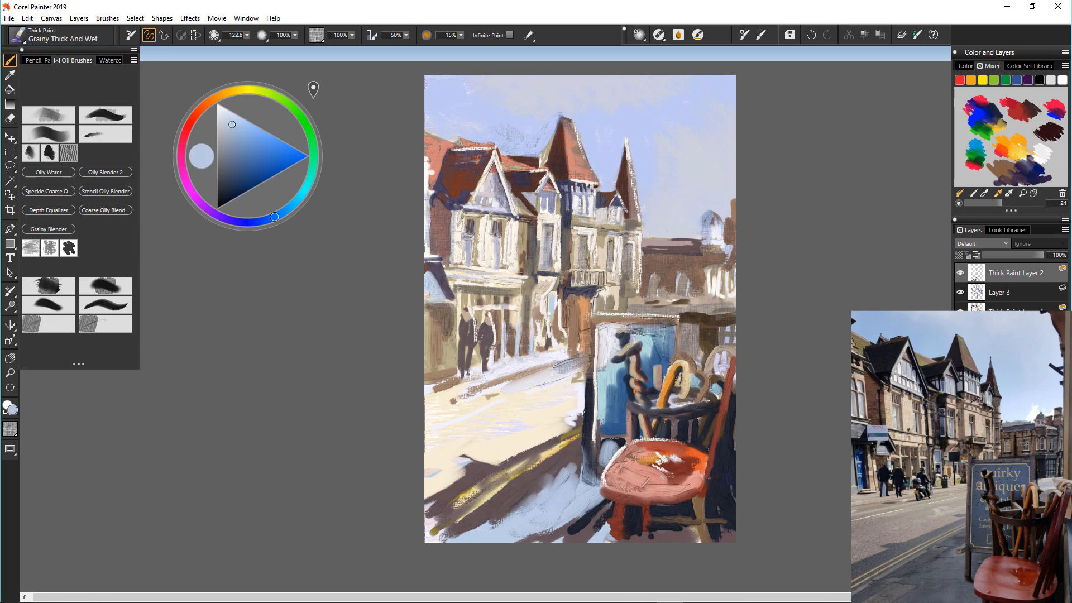
left_click_drag(589, 498, 542, 531)
mouse_move(545, 474)
left_mouse_down()
mouse_move(472, 521)
mouse_move(489, 537)
left_mouse_up()
left_click_drag(475, 514, 437, 529)
left_click_drag(491, 512, 430, 536)
Lay pale blue shadow bands across the cream road surface from the sign to the left edge
left_click_drag(568, 417, 520, 437)
left_click_drag(553, 380, 494, 399)
left_click_drag(494, 398, 455, 409)
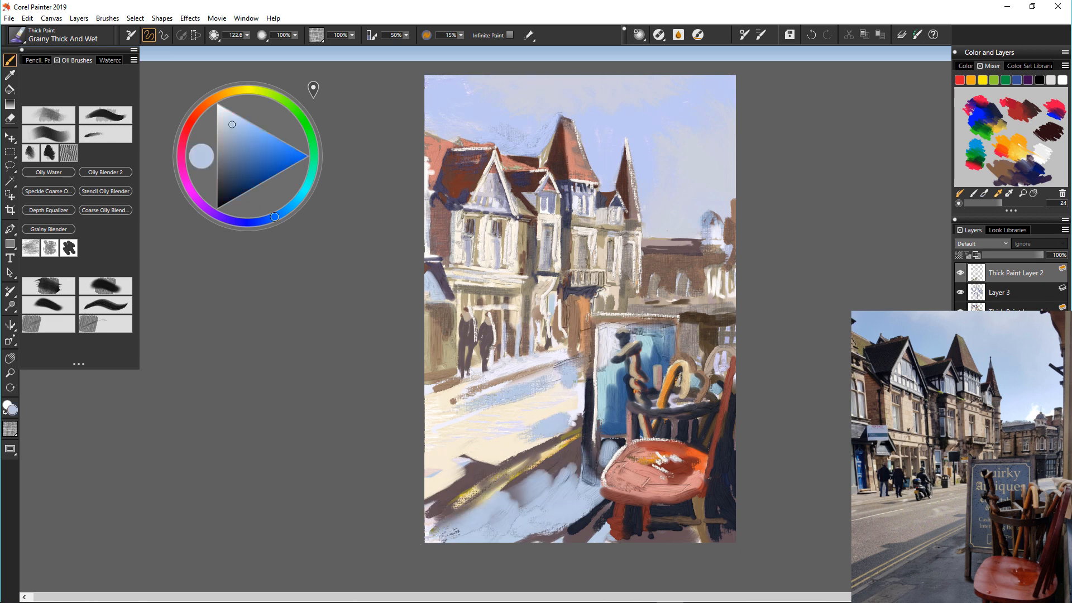
left_click_drag(587, 367, 534, 393)
left_click_drag(480, 397, 427, 417)
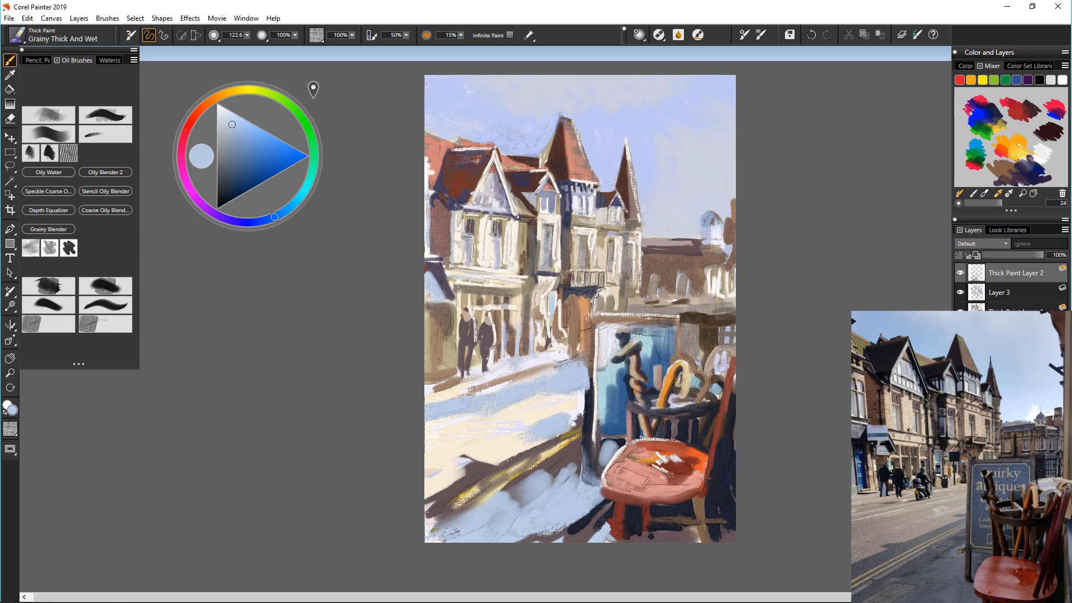
mouse_move(515, 365)
left_mouse_down()
mouse_move(566, 347)
mouse_move(501, 395)
left_mouse_up()
Scrape fine grooves through the road, kerb and foreground pavement with the Grainy Scraper
left_click(488, 395, "alt")
key("[")
left_click(106, 324)
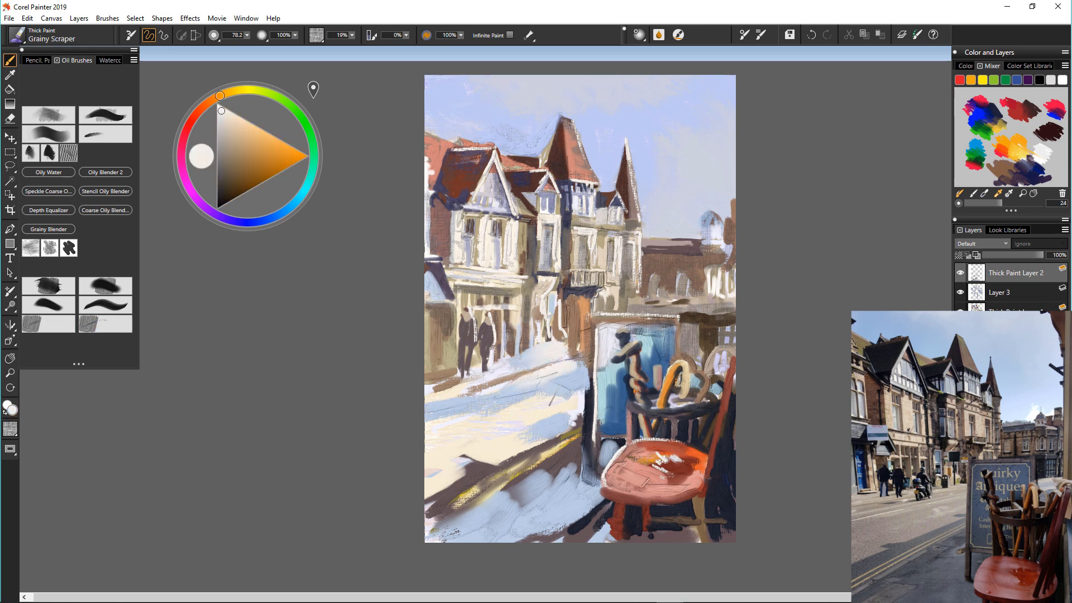
left_click_drag(590, 366, 583, 412)
mouse_move(578, 386)
left_mouse_down()
mouse_move(564, 426)
mouse_move(515, 388)
left_mouse_up()
mouse_move(578, 364)
left_mouse_down()
mouse_move(529, 403)
mouse_move(525, 381)
left_mouse_up()
left_click_drag(569, 426, 500, 462)
left_click_drag(574, 461, 472, 527)
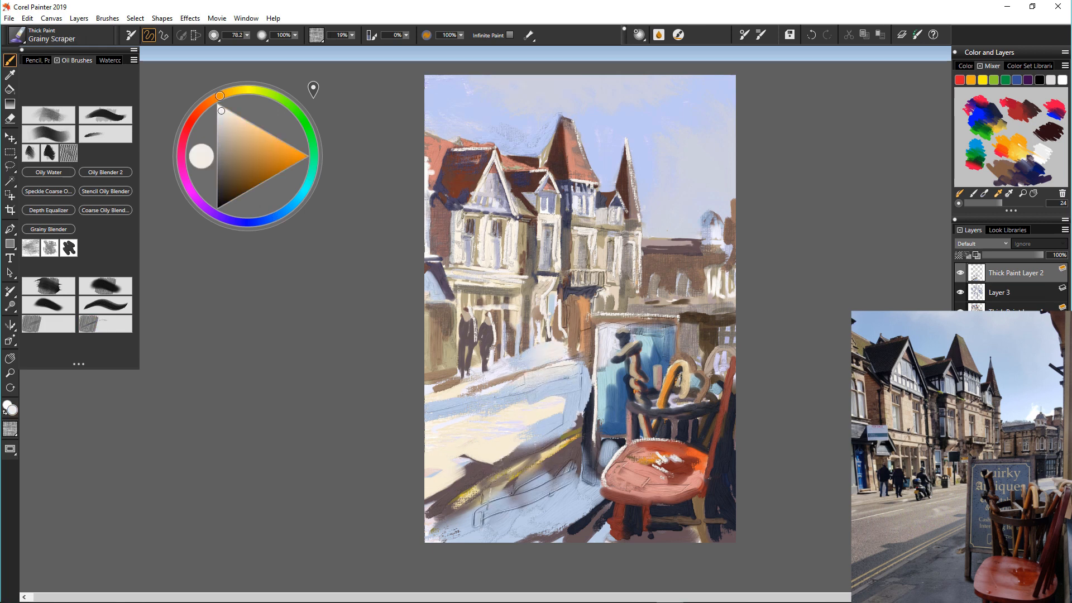
left_click_drag(530, 478, 463, 550)
left_click_drag(514, 501, 449, 536)
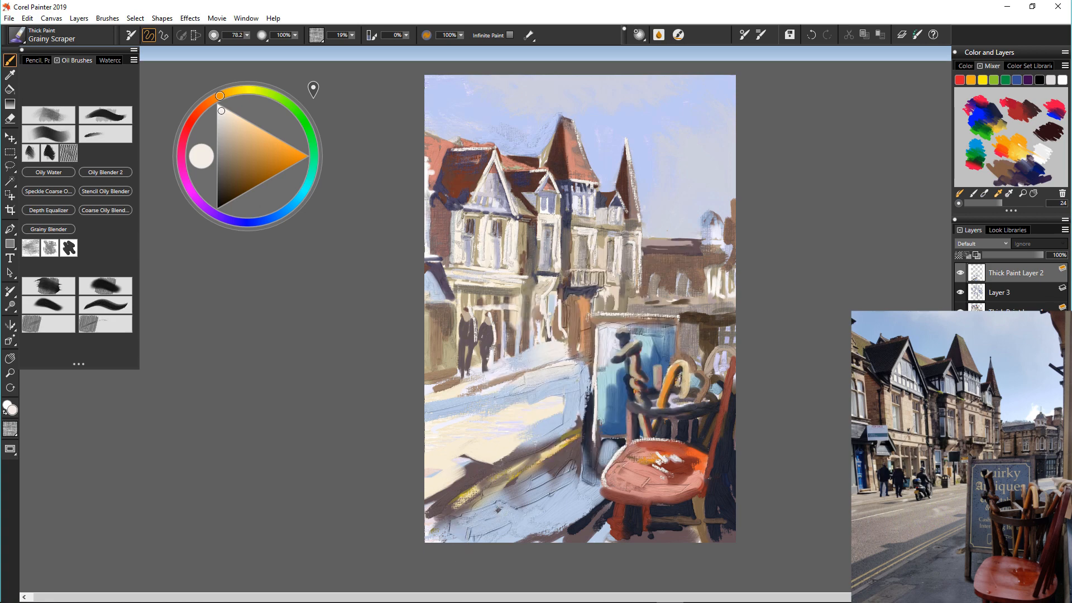
Paint brown and tan strokes at the street's far end beside the sign, along the pavement edge and on the left shopfront
left_click(577, 365, "alt")
left_click(69, 248)
left_click_drag(579, 357, 575, 381)
left_click_drag(571, 347, 443, 404)
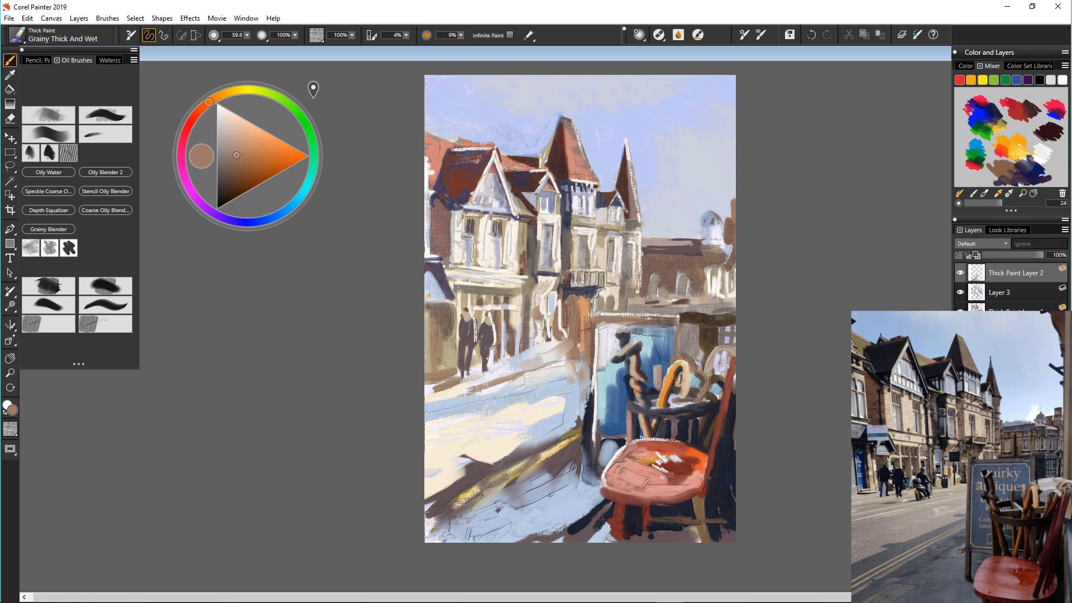
left_click(538, 343, "alt")
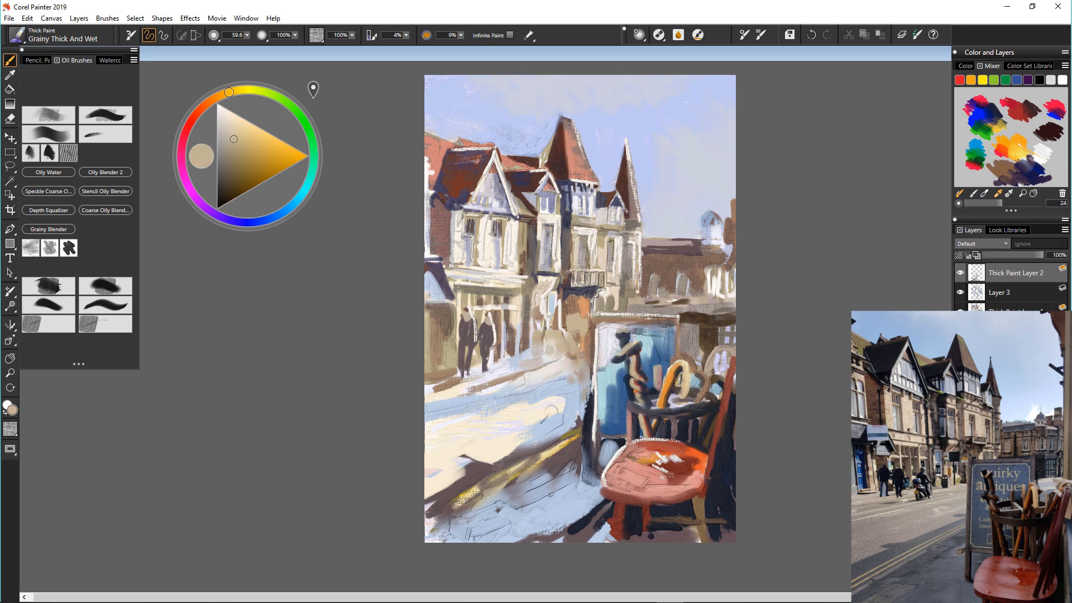
left_click_drag(552, 411, 438, 408)
left_click_drag(443, 325, 443, 358)
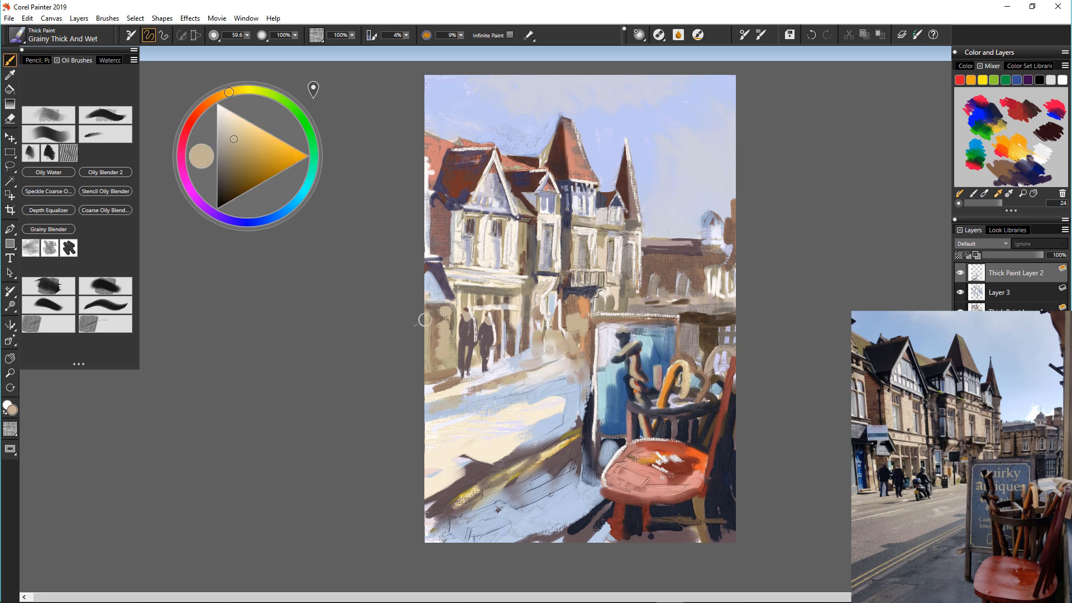
Repaint the small far-left gable in pale blue and off-white, and scrape the sign's off-white left border
left_click(436, 283, "alt")
left_click_drag(430, 257, 458, 303)
left_click(446, 279, "alt")
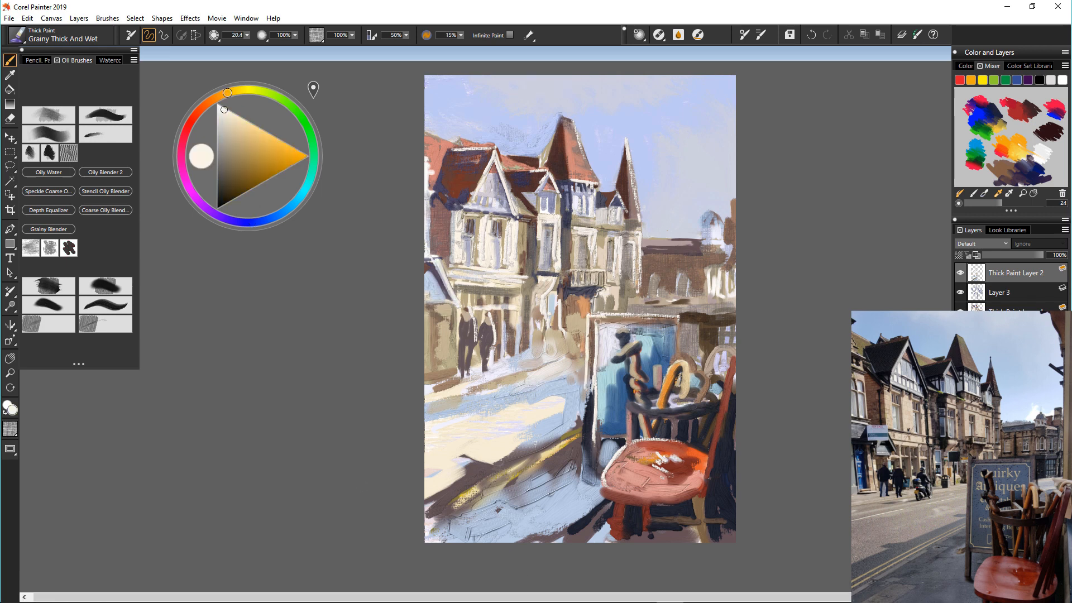
left_click(49, 324)
left_click_drag(602, 325, 596, 396)
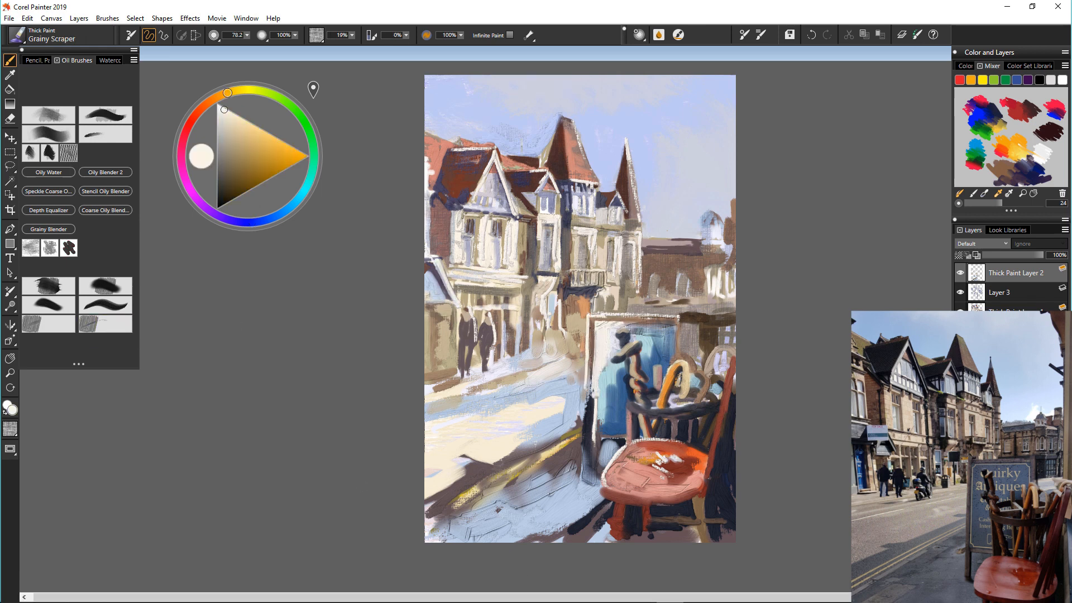
Examine the thick-paint texture between the street and the sign up close
left_click(519, 386, "alt")
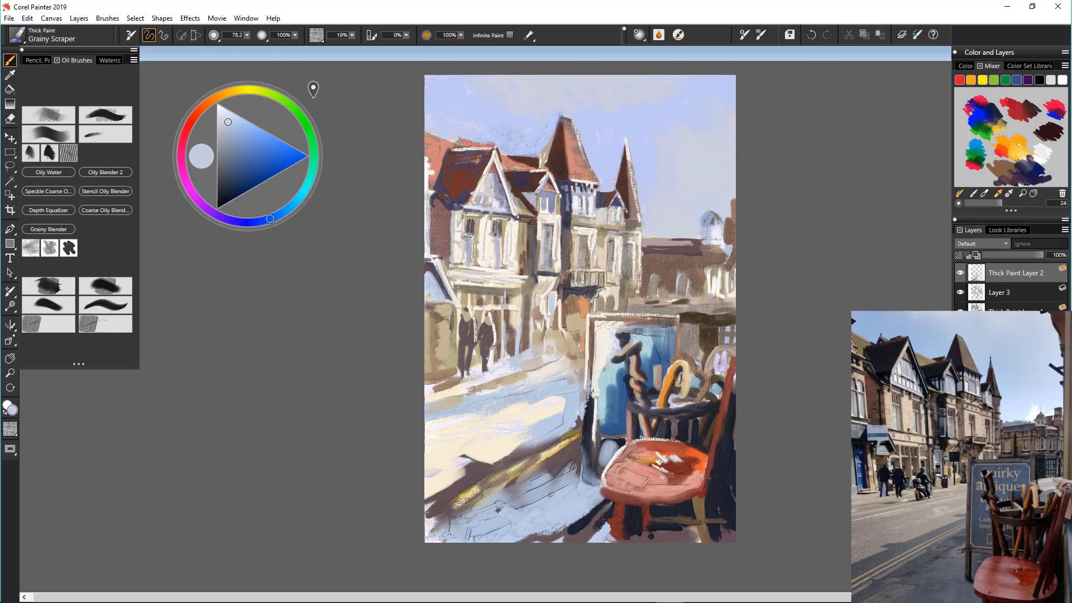
left_click_drag(590, 364, 682, 356)
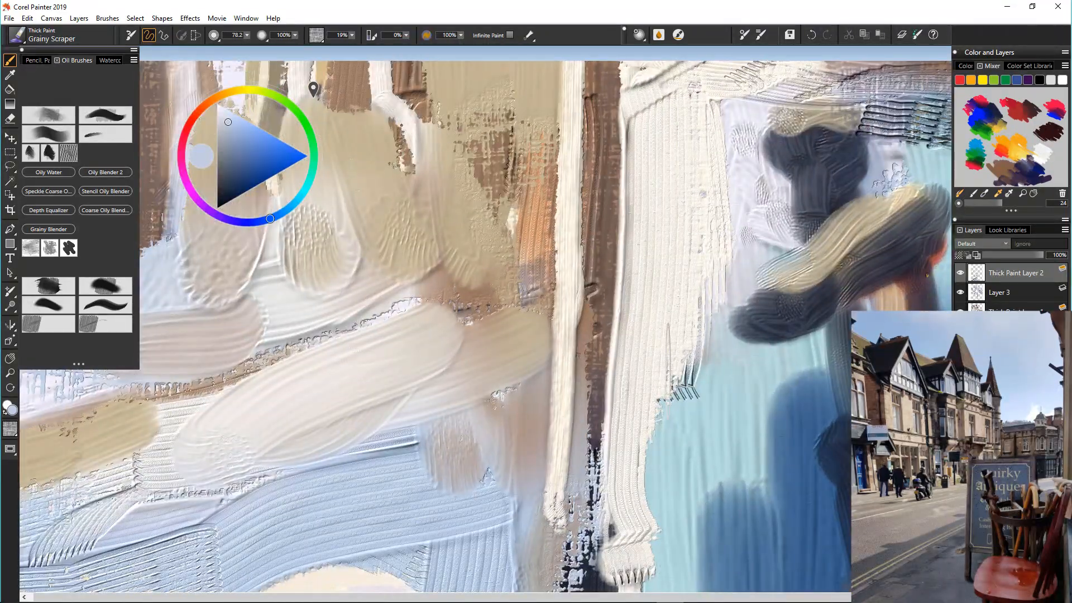
mouse_move(528, 369)
left_mouse_down()
mouse_move(485, 367)
mouse_move(456, 431)
mouse_move(399, 407)
left_mouse_up()
left_click_drag(399, 407, 446, 413)
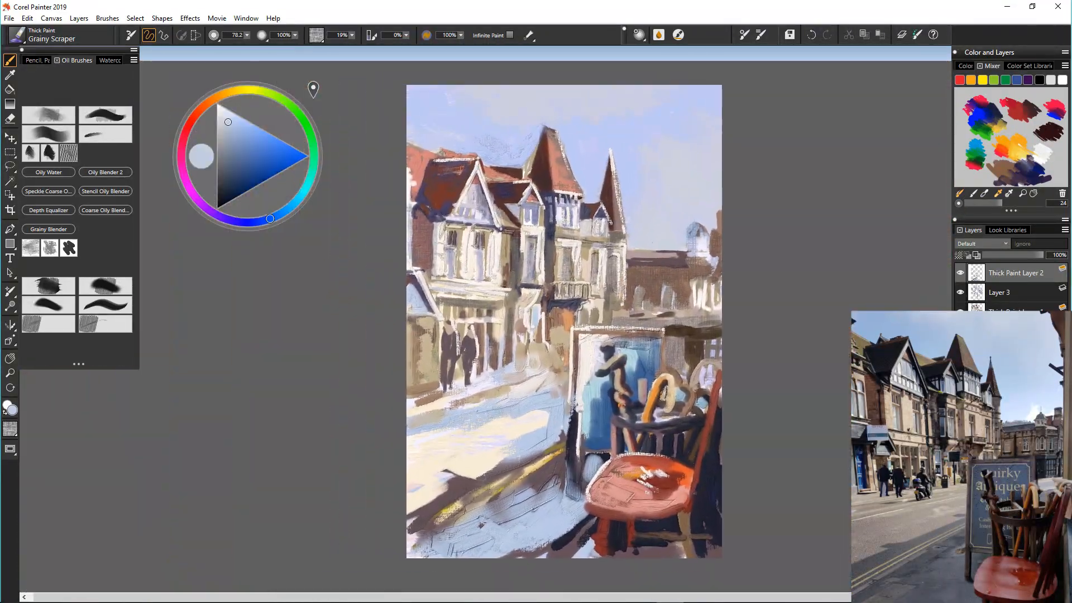
left_click_drag(526, 398, 534, 397)
Paint pale sky blue around the tower roof's left side and scrape the strokes into the sky
left_click(519, 114, "alt")
key("bracketleft")
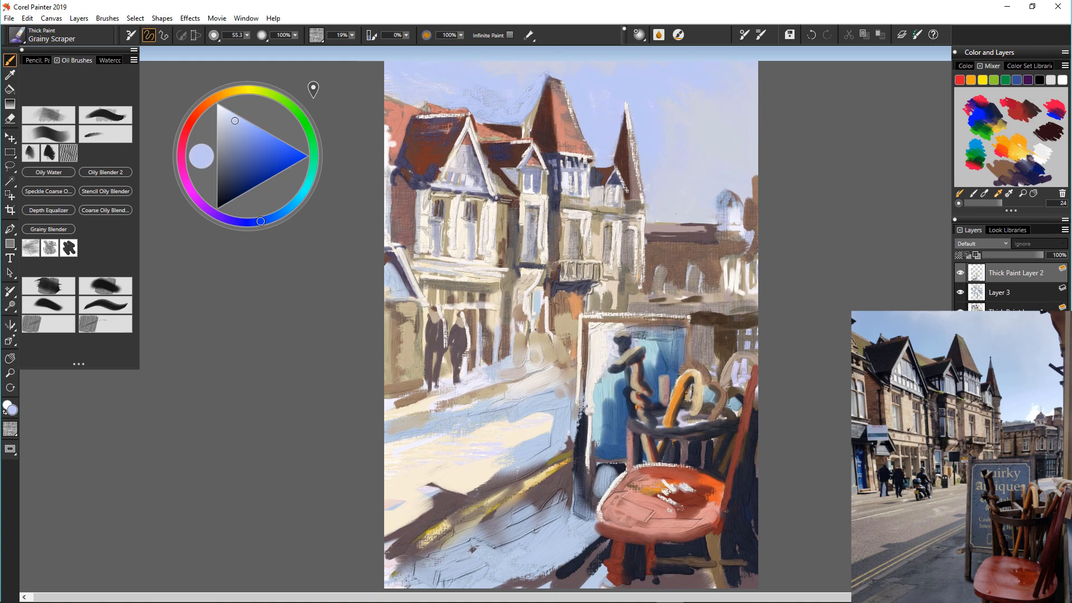
left_click(69, 248)
left_click_drag(539, 94, 526, 132)
left_click(30, 248)
mouse_move(532, 94)
left_mouse_down()
mouse_move(520, 129)
mouse_move(522, 110)
left_mouse_up()
left_click_drag(519, 85, 519, 123)
left_click_drag(530, 115, 502, 130)
left_click_drag(502, 86, 490, 95)
Add pale blue sky paint above the left gabled roof and scrape it along the roofline
left_click(69, 247)
mouse_move(424, 102)
left_mouse_down()
mouse_move(471, 110)
mouse_move(428, 99)
left_mouse_up()
left_click(31, 247)
left_click_drag(423, 105, 406, 95)
scroll(533, 324, "down", 5)
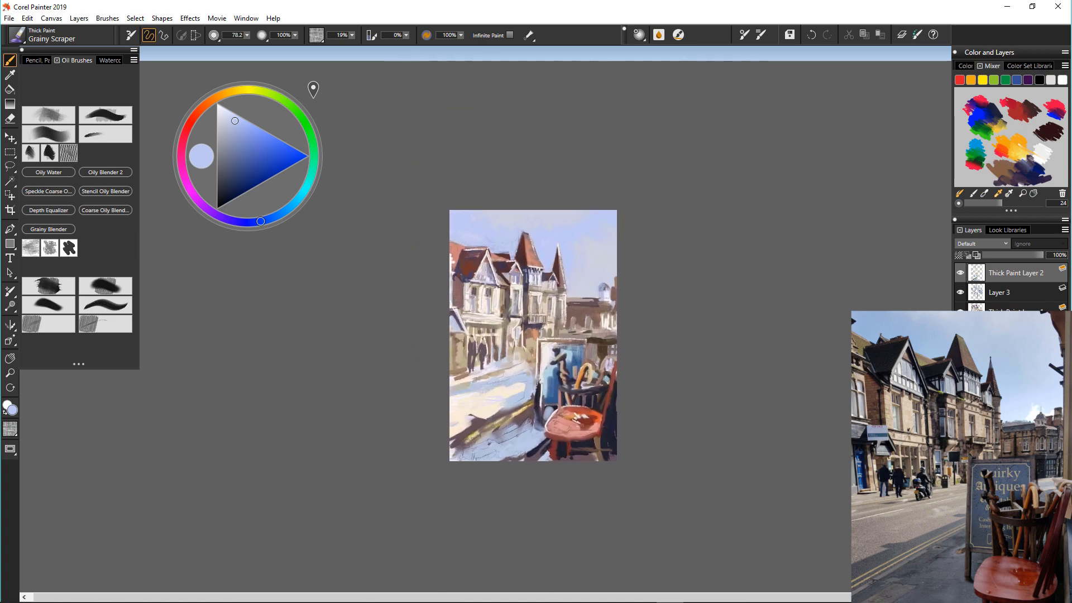
Paint pale blue along the thin spire with Real Bristle Oils Filbert and scrape the sky around the spire and above the left roof
scroll(521, 319, "up", 5)
scroll(522, 318, "down", 2)
left_click(106, 286)
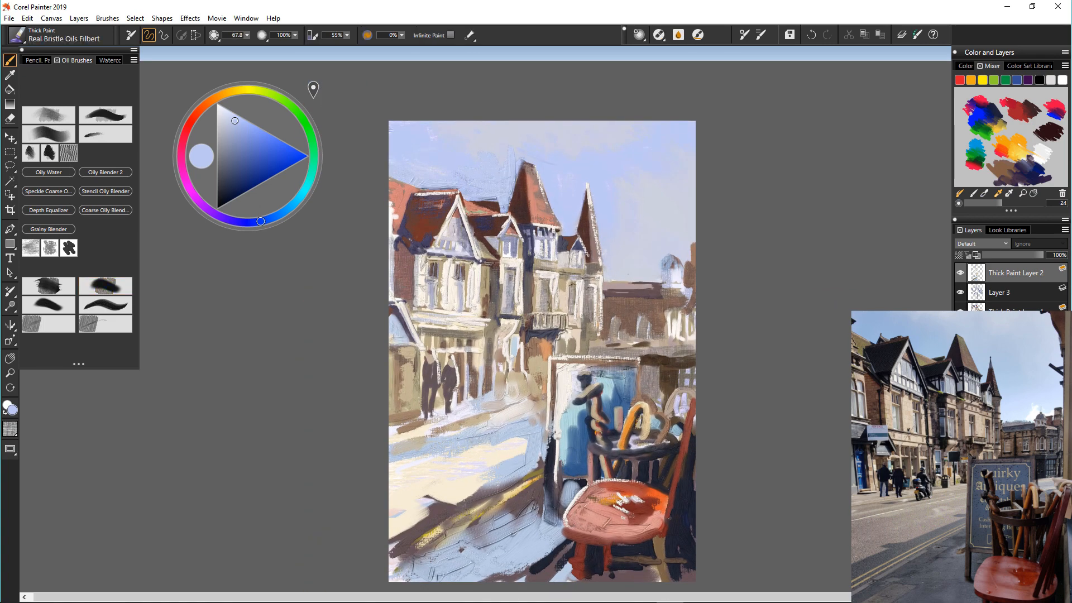
left_click_drag(587, 183, 599, 226)
left_click(105, 324)
left_click_drag(642, 153, 618, 218)
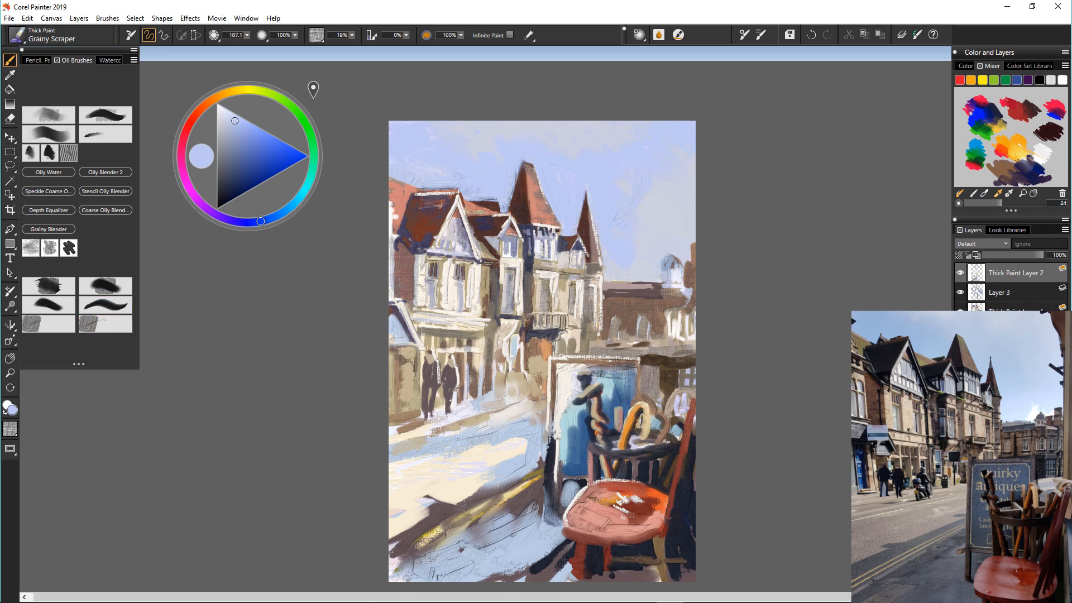
left_click_drag(477, 125, 518, 146)
Scrape the central facades and add thick off-white highlights to the walls between their windows with Grainy Thick And Wet
left_click_drag(518, 269, 518, 316)
mouse_move(553, 272)
left_mouse_down()
mouse_move(551, 311)
mouse_move(560, 308)
left_mouse_up()
left_click(561, 330, "alt")
left_click(105, 286)
left_click_drag(479, 281, 480, 300)
left_click_drag(493, 332, 478, 364)
left_click(463, 407, "alt")
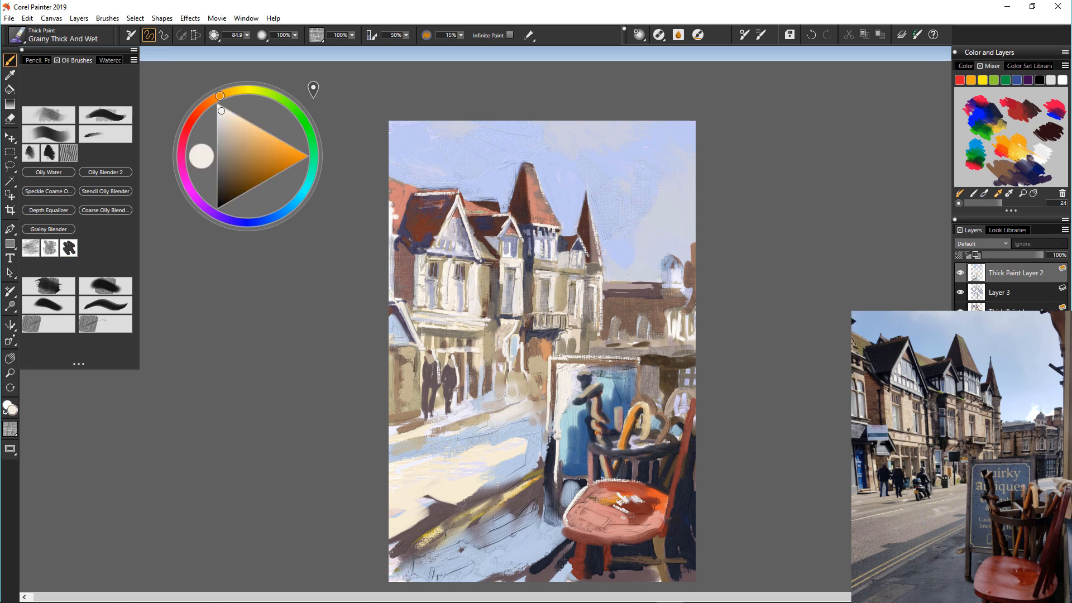
left_click_drag(476, 263, 476, 299)
left_click_drag(517, 267, 517, 298)
Paint sampled grey-brown over the distant building's wall and sampled cream along the far edge of the road
left_click(636, 304, "alt")
mouse_move(605, 308)
left_mouse_down()
mouse_move(620, 303)
mouse_move(672, 333)
left_mouse_up()
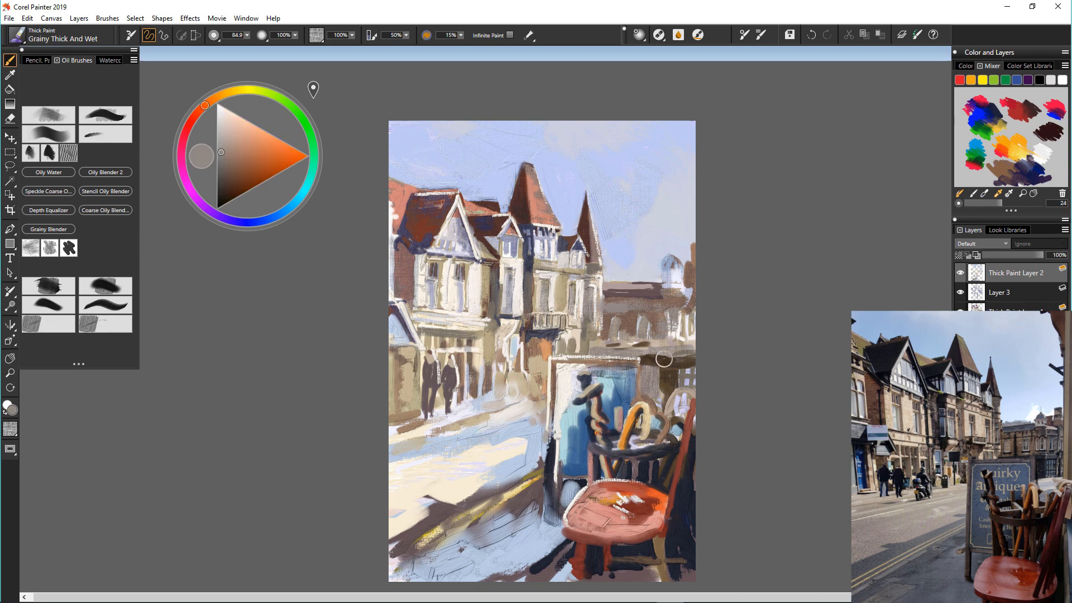
left_click(428, 477, "alt")
mouse_move(493, 428)
left_mouse_down()
mouse_move(470, 425)
mouse_move(392, 451)
left_mouse_up()
Paint dark brown bands beneath the distant building and pale lavender-white patches behind the sticks on the chair
left_click(658, 362, "alt")
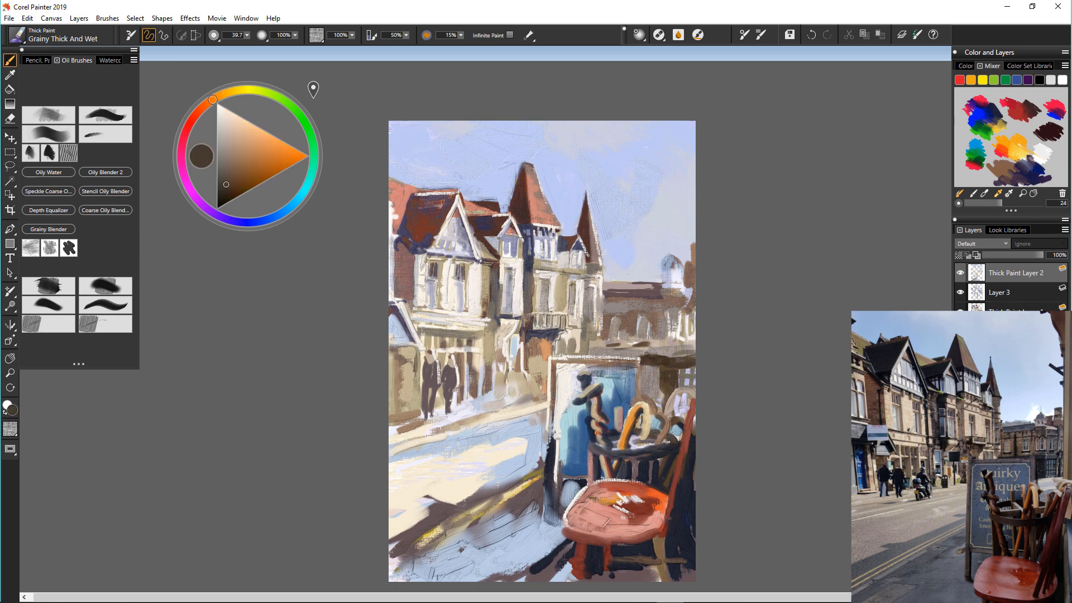
left_click_drag(606, 351, 689, 352)
mouse_move(642, 357)
left_mouse_down()
mouse_move(682, 353)
mouse_move(657, 391)
mouse_move(693, 382)
left_mouse_up()
left_click(682, 400, "alt")
mouse_move(644, 393)
left_mouse_down()
mouse_move(679, 385)
mouse_move(649, 403)
left_mouse_up()
left_click_drag(642, 384, 666, 384)
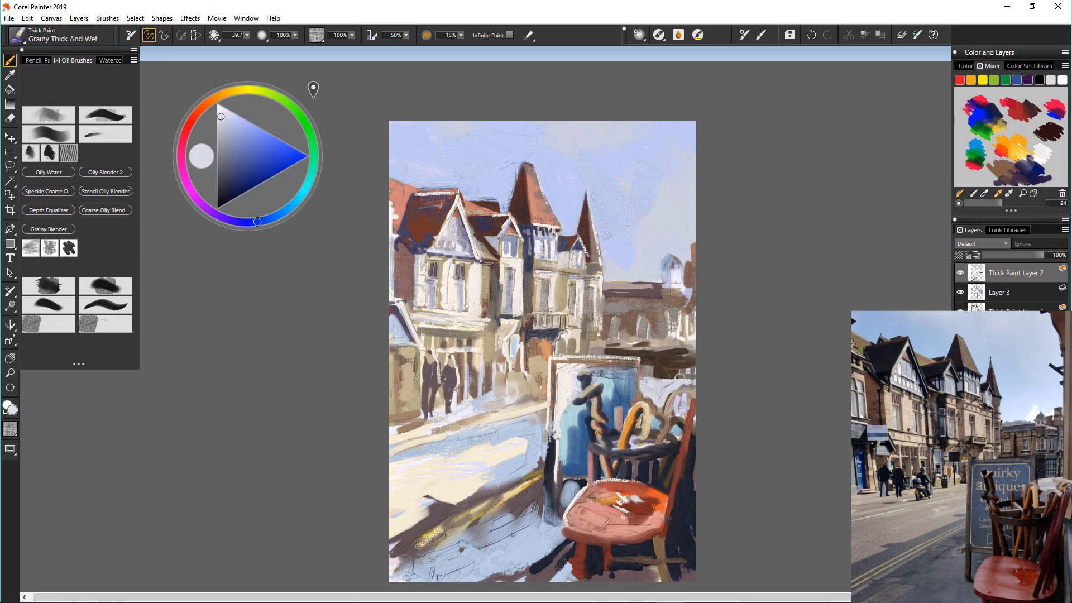
Add pale lavender strokes as a post and ledge along the low dark building behind the chair
left_click(664, 366, "alt")
left_click(672, 386, "alt")
left_click_drag(691, 341, 690, 375)
mouse_move(680, 344)
left_mouse_down()
mouse_move(674, 374)
mouse_move(683, 372)
mouse_move(681, 347)
left_mouse_up()
left_click(663, 363, "alt")
left_click(673, 386, "alt")
left_click_drag(608, 344, 666, 343)
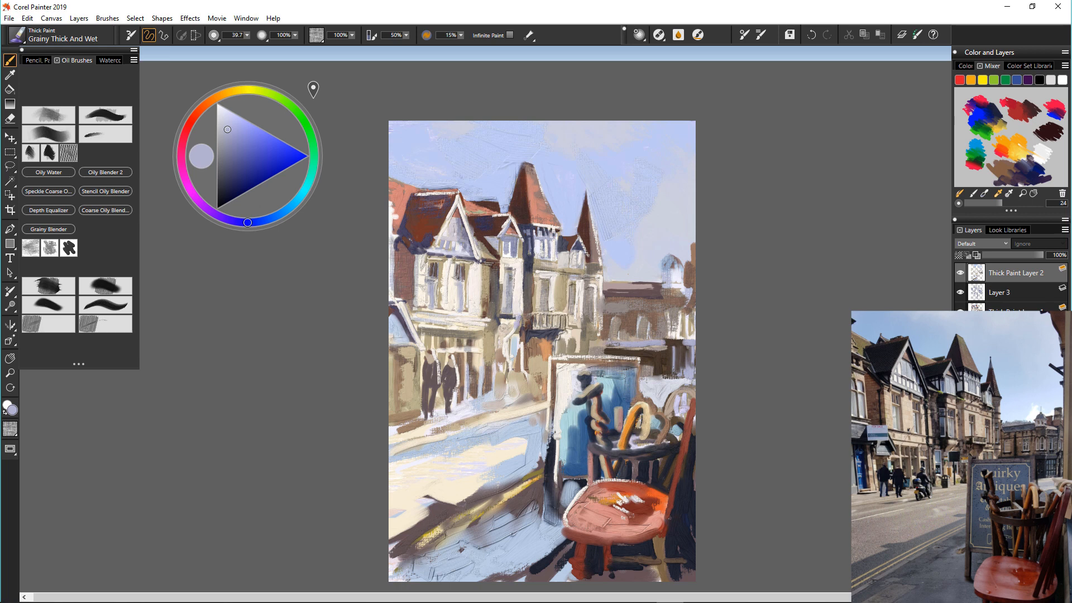
Paint off-white strokes along the sunlit far side of the road and down the sign's left border
left_click(395, 431, "alt")
left_click_drag(540, 420, 463, 448)
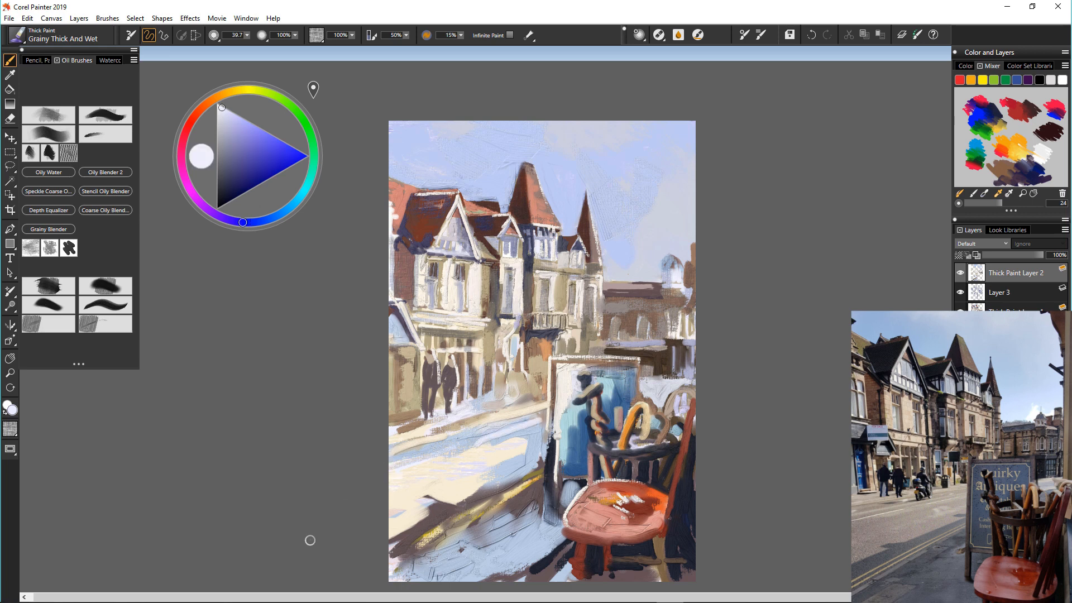
left_click_drag(558, 384, 555, 457)
Reshape the two pedestrians with dark mauve and brown, and dab light brown foliage above the distant building's roof
left_click(443, 398, "alt")
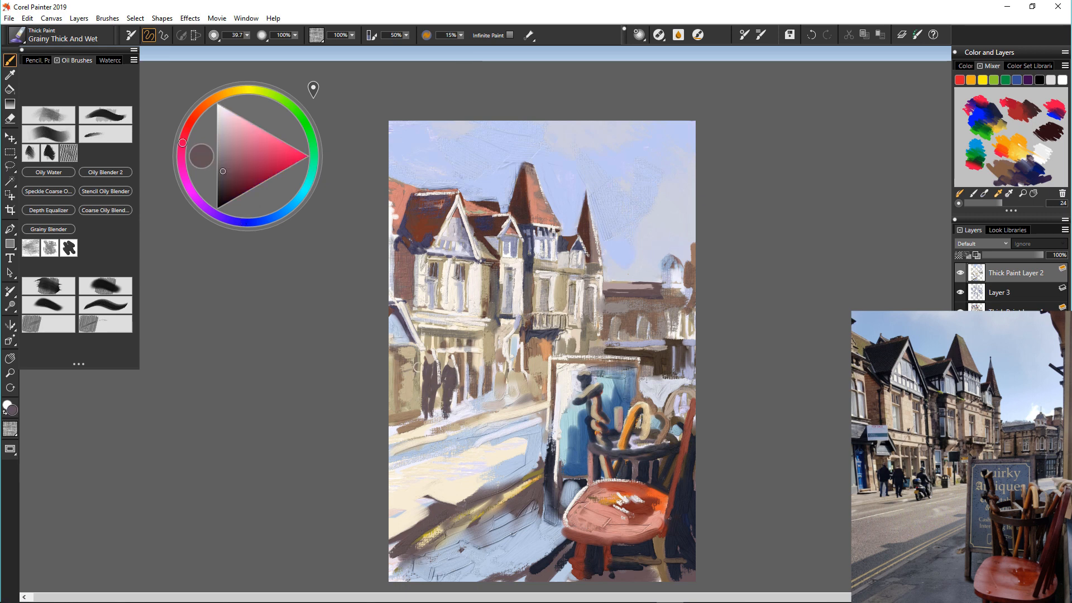
left_click(409, 379, "alt")
left_click(426, 374, "alt")
left_click(427, 419, "alt")
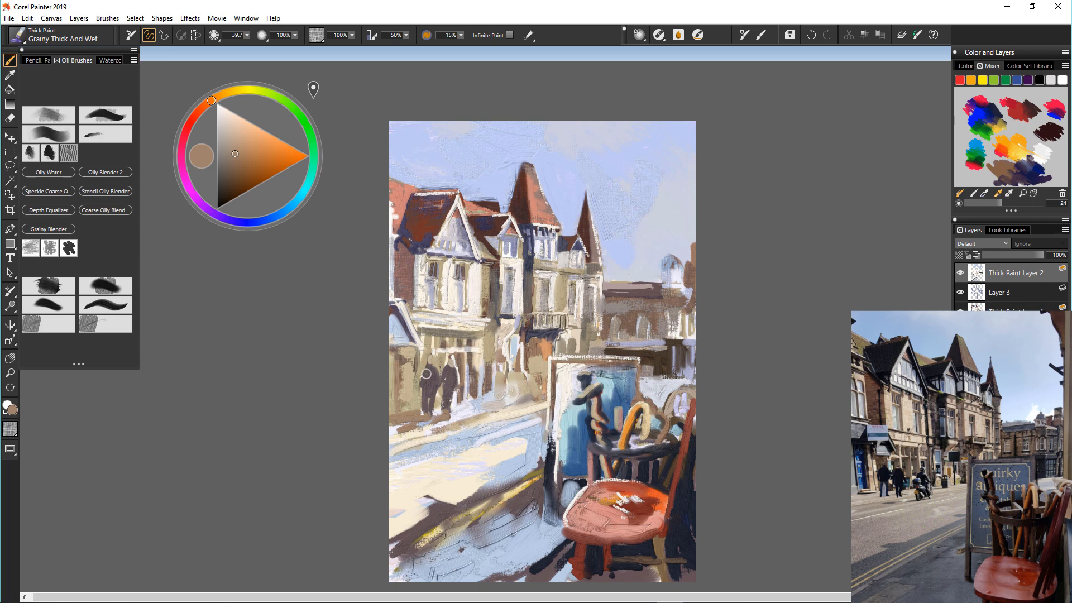
left_click_drag(604, 278, 641, 277)
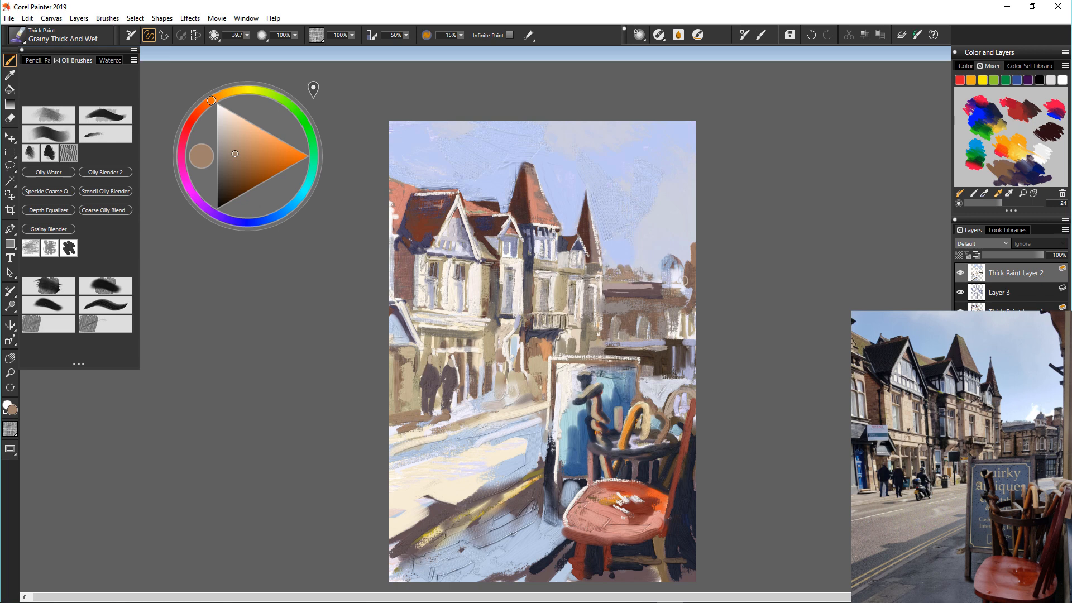
Add a new Thick Paint layer above Thick Paint Layer 2
left_click(983, 431)
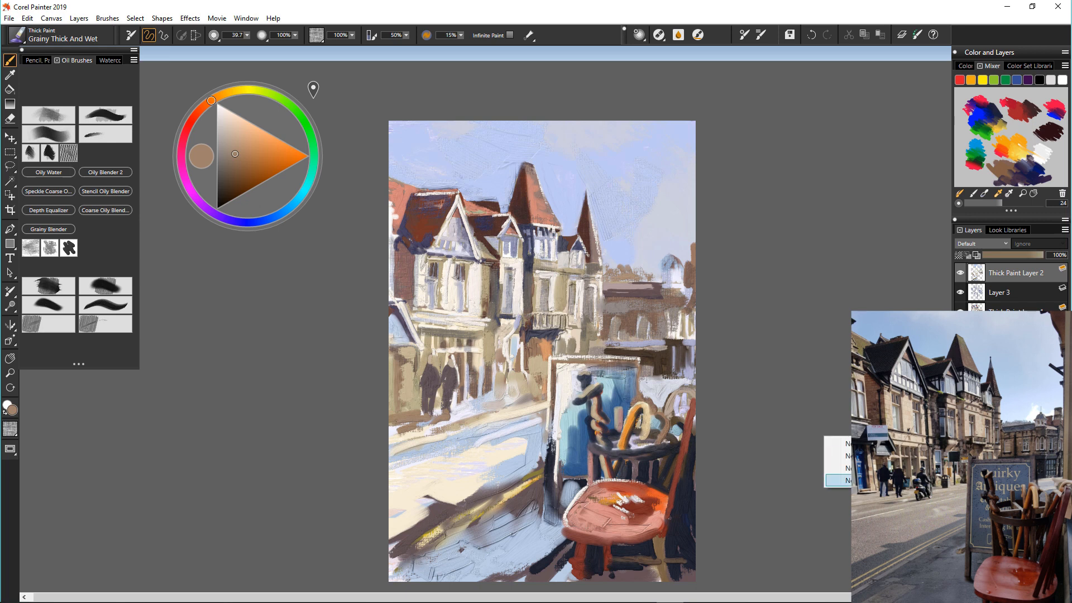
left_click(943, 482)
left_click(446, 385, "alt")
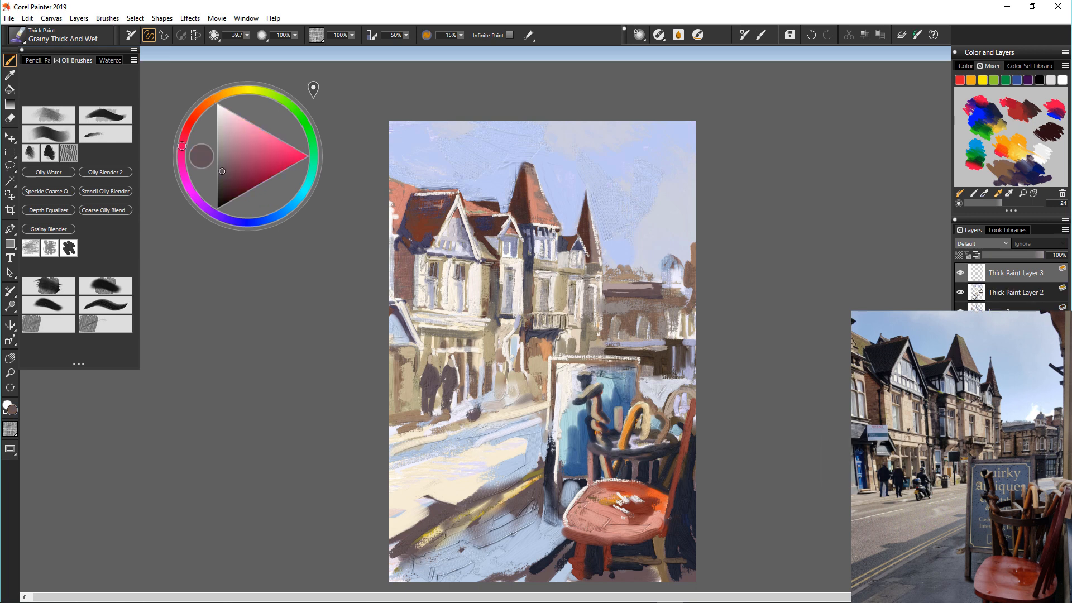
mouse_move(493, 398)
left_mouse_down()
mouse_move(478, 381)
mouse_move(472, 395)
left_mouse_up()
left_click(456, 405, "alt")
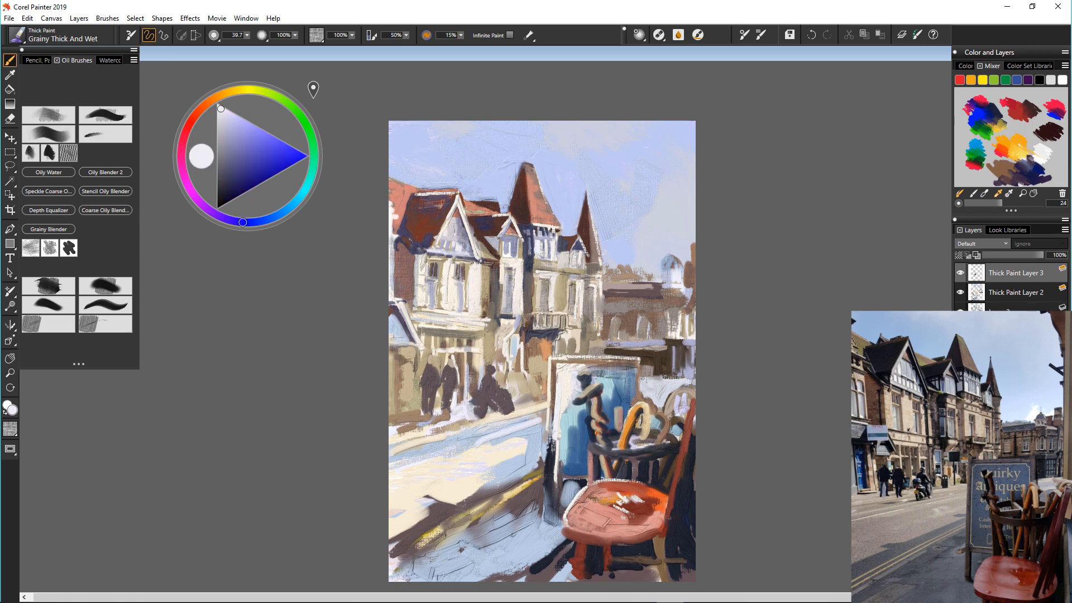
left_click(480, 378, "alt")
key("ctrl+z")
Block in a motorcyclist in dark mauve with off-white accents on the road beside the two pedestrians
left_click(487, 316, "alt")
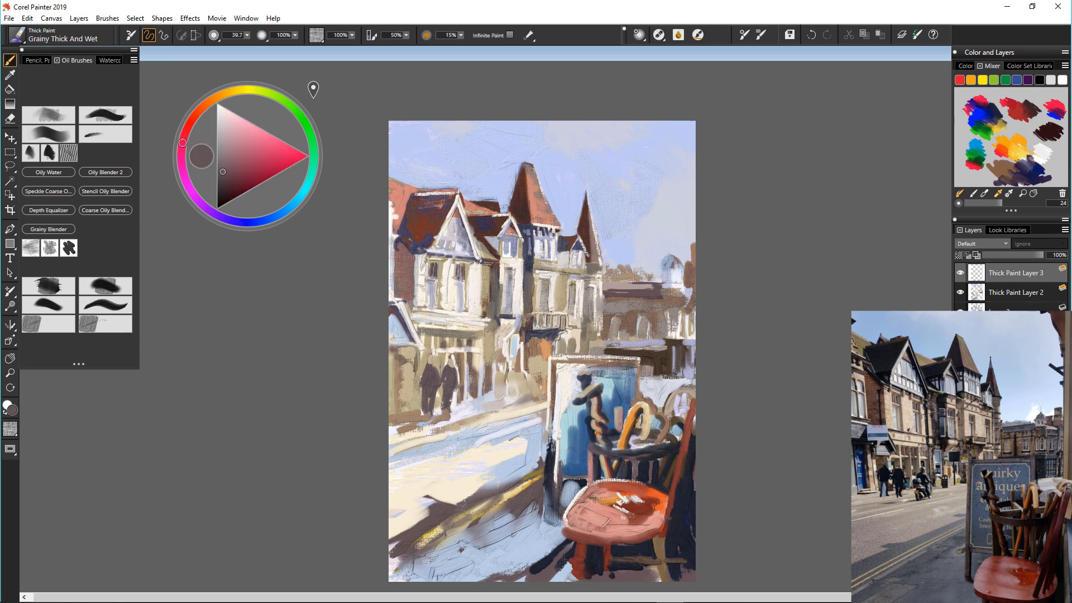
mouse_move(475, 430)
left_mouse_down()
mouse_move(508, 411)
mouse_move(486, 374)
left_mouse_up()
left_click(459, 414, "alt")
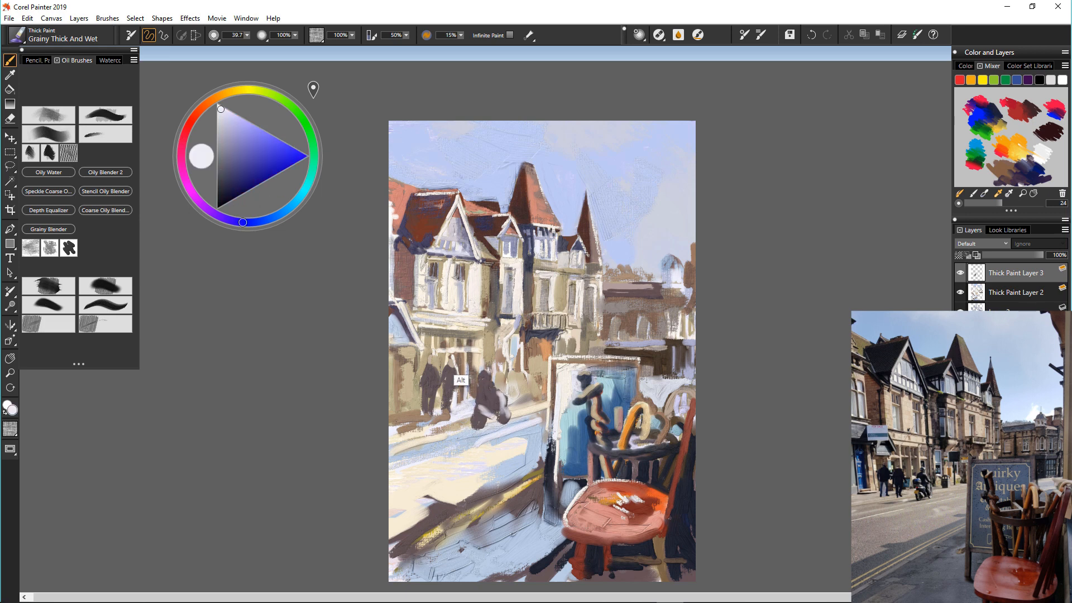
left_click(462, 381, "alt")
Add a teal box and pale highlights to the motorcycle, and touch up the ground around its wheels
left_click(485, 433, "alt")
left_click(482, 407, "alt")
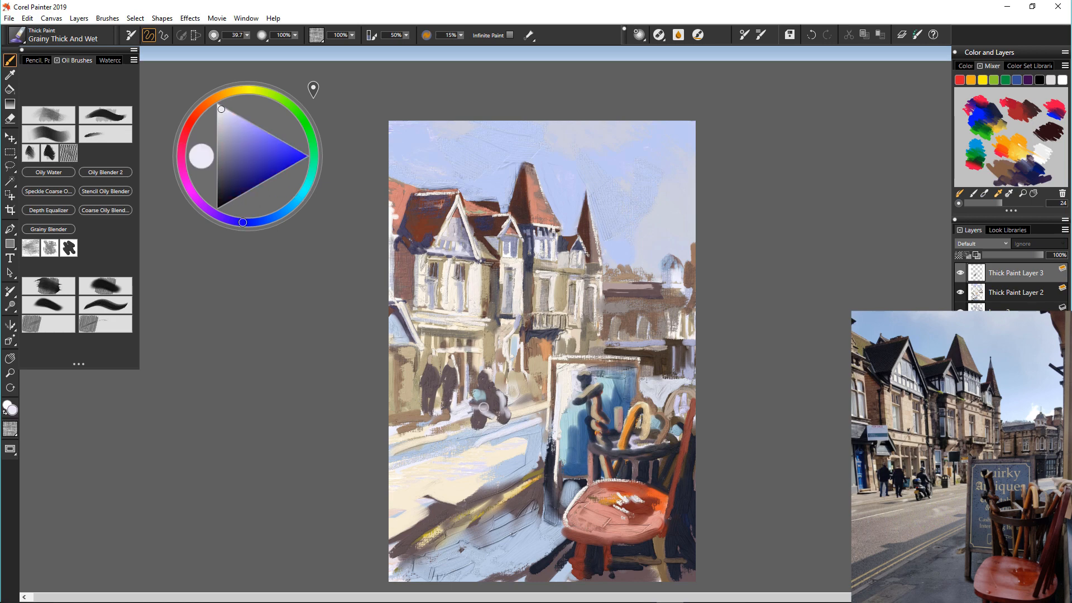
left_click(505, 421, "alt")
left_click(455, 432, "alt")
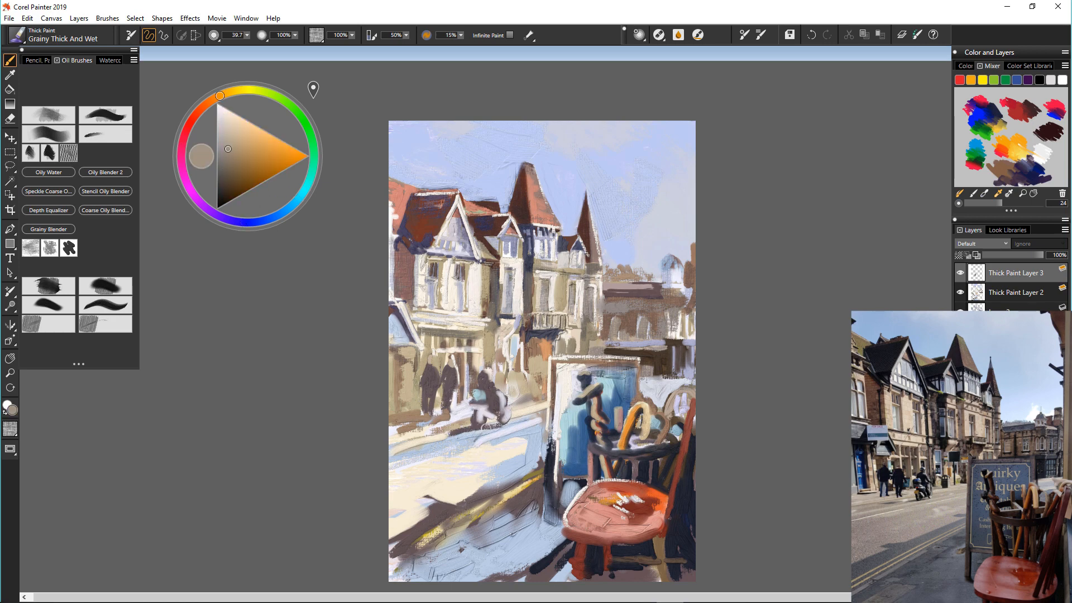
left_click(474, 421, "alt")
Refine the motorcyclist's outline with off-white highlights on the helmet and back and beige strokes in the background
scroll(483, 411, "up", 5)
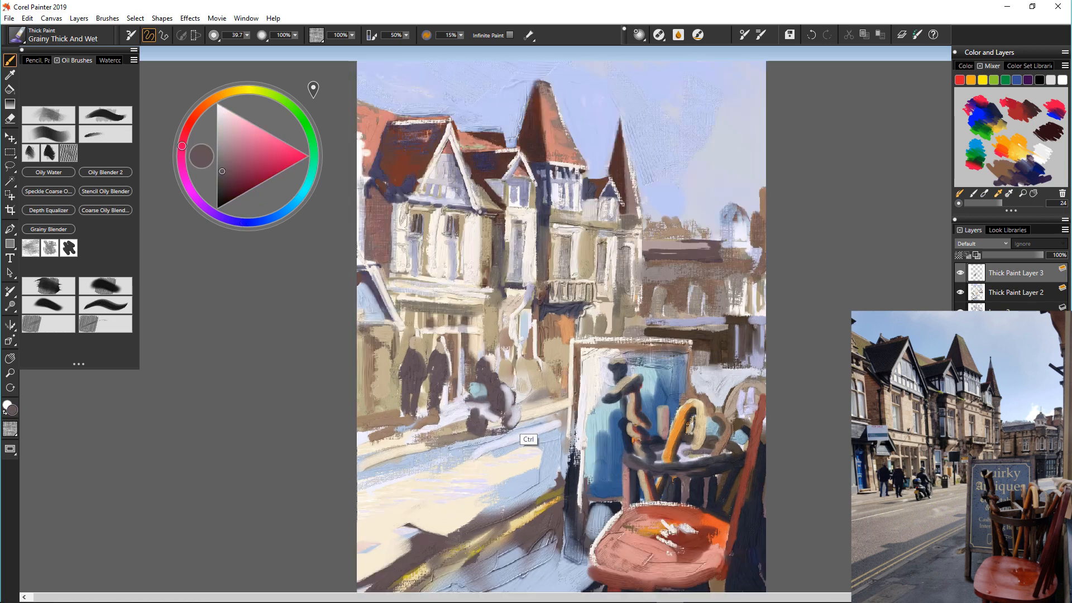
mouse_move(522, 356)
left_mouse_down()
mouse_move(504, 328)
mouse_move(515, 332)
left_mouse_up()
mouse_move(486, 283)
left_mouse_down()
mouse_move(496, 343)
mouse_move(507, 284)
mouse_move(486, 287)
mouse_move(539, 373)
left_mouse_up()
left_click(537, 367, "alt")
left_click(464, 312, "alt")
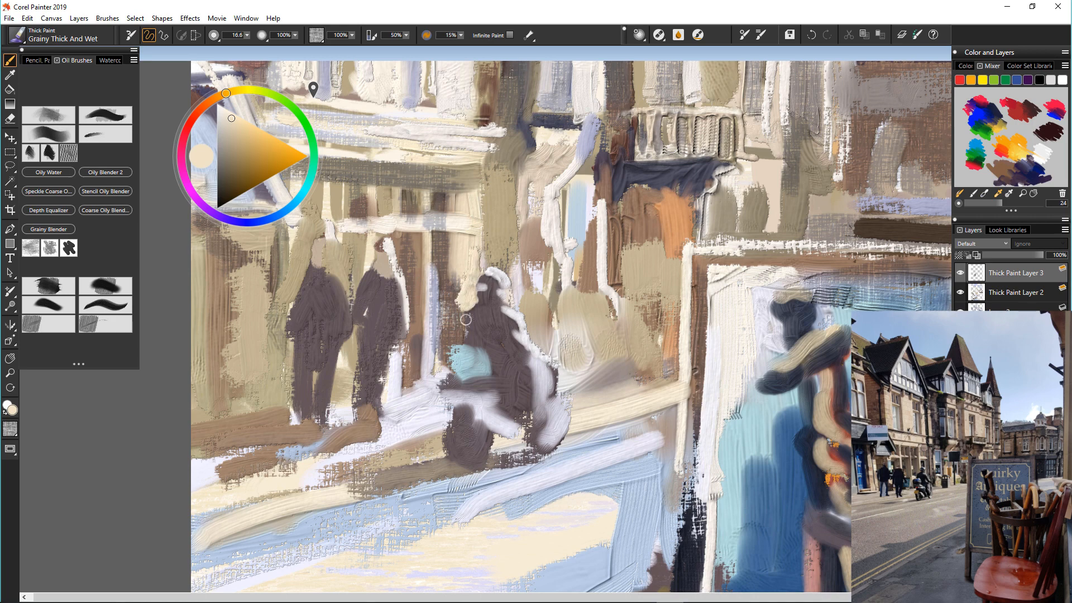
left_click_drag(530, 293, 554, 366)
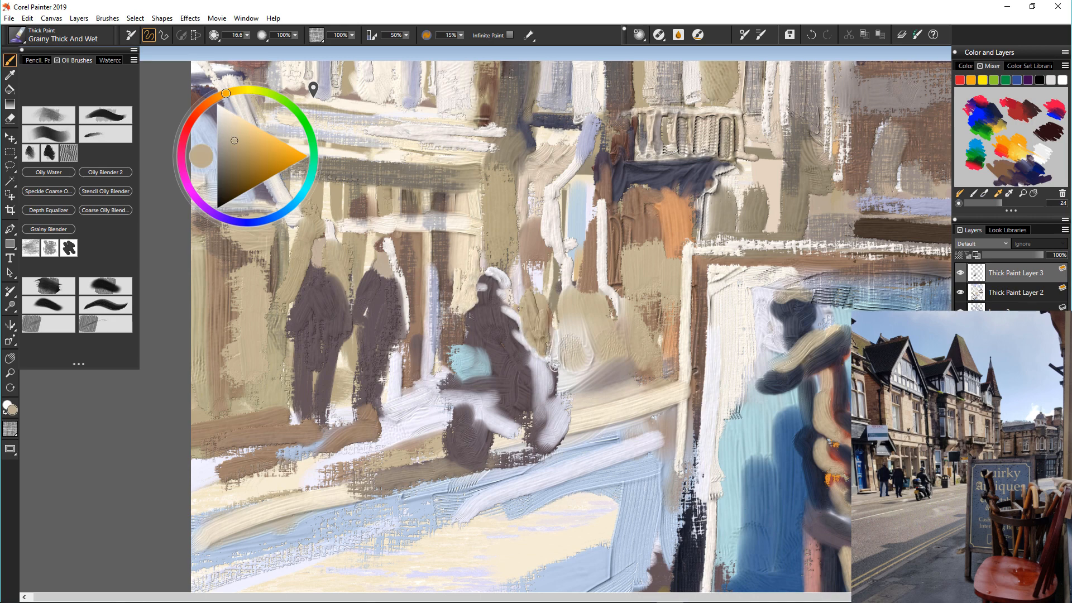
Paint near-black strokes on the rider's jacket and leg and around the motorcycle's teal box
left_click(692, 516, "alt")
left_click_drag(453, 397, 475, 395)
left_click_drag(448, 373, 480, 380)
mouse_move(478, 311)
left_mouse_down()
mouse_move(472, 342)
mouse_move(495, 379)
left_mouse_up()
mouse_move(507, 345)
left_mouse_down()
mouse_move(515, 403)
mouse_move(461, 392)
mouse_move(466, 423)
mouse_move(520, 435)
mouse_move(485, 455)
left_mouse_up()
Dab a red tail light and a bright yellow number plate on the back of the motorcycle
left_click(451, 416, "alt")
left_click(475, 403, "alt")
left_click(293, 153)
left_click(245, 89)
left_click(231, 91)
Touch up the motorcycle's lower body and wheels with mauve and dark navy strokes
left_click(474, 444, "alt")
left_click(492, 514, "alt")
left_click(471, 440, "alt")
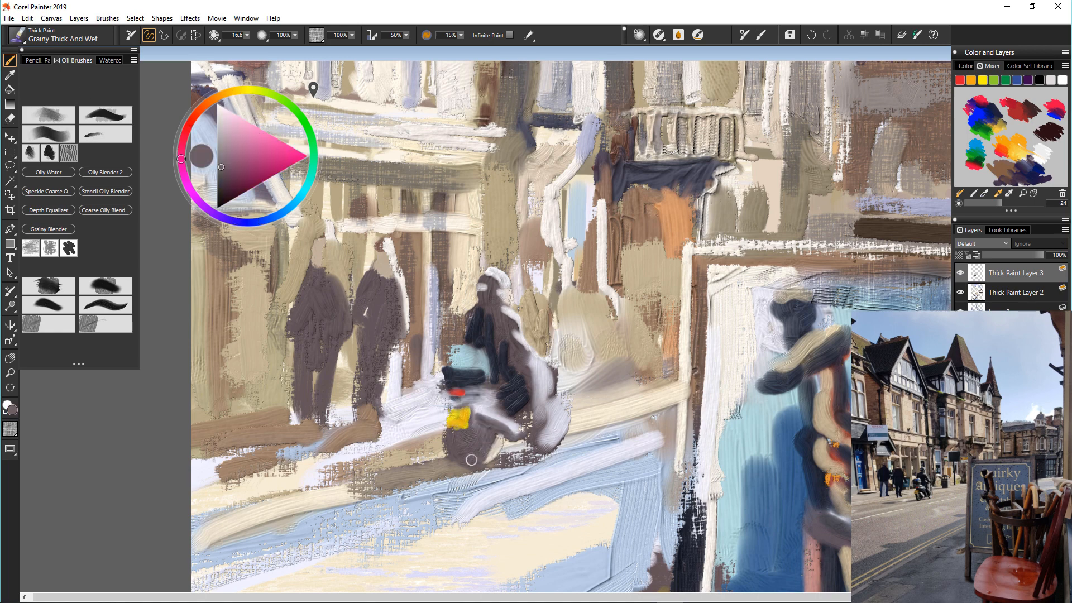
left_click(511, 393, "alt")
left_click_drag(559, 435, 543, 447)
scroll(496, 392, "down", 5)
Repaint the right-hand pedestrian's body and legs in dark navy
scroll(494, 393, "up", 5)
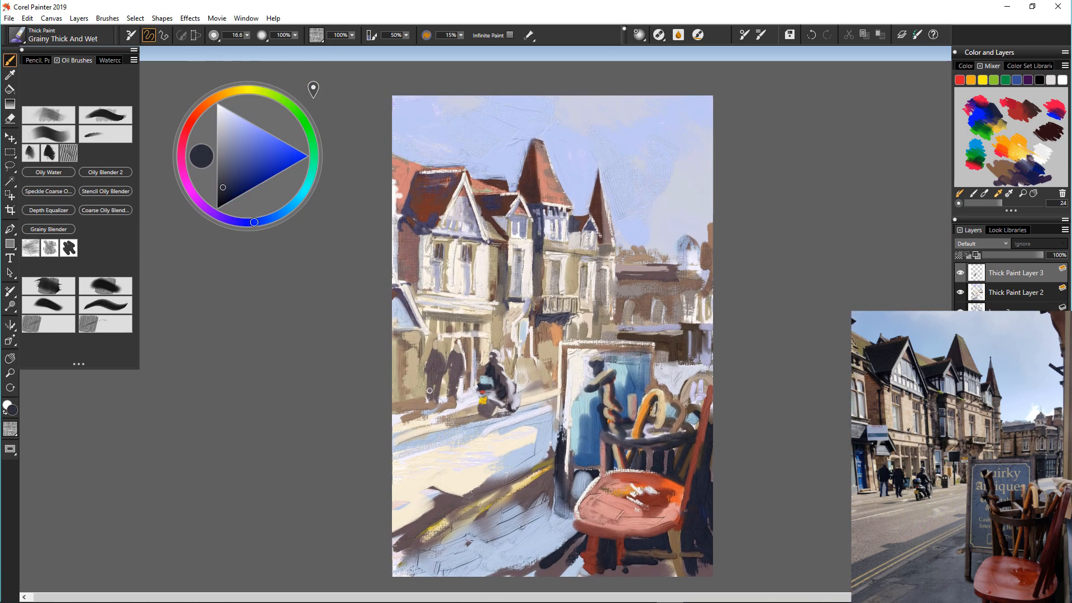
scroll(519, 399, "up", 3)
left_click(469, 345, "alt")
mouse_move(406, 311)
left_mouse_down()
mouse_move(396, 336)
mouse_move(417, 322)
left_mouse_up()
left_click_drag(401, 348, 399, 394)
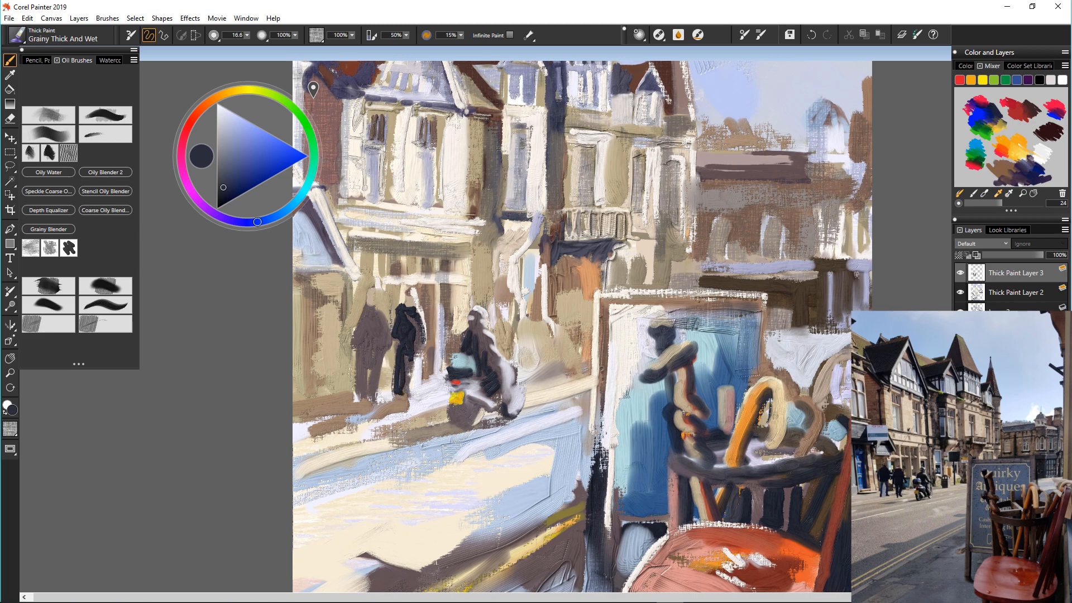
Paint the left-hand pedestrian with a dark navy jacket and blue jeans
mouse_move(368, 306)
left_mouse_down()
mouse_move(355, 335)
mouse_move(381, 353)
left_mouse_up()
left_click(390, 447, "alt")
left_click_drag(364, 354, 363, 393)
left_click(647, 480, "alt")
left_click_drag(373, 356, 381, 406)
left_click_drag(362, 387, 361, 404)
mouse_move(364, 403)
left_mouse_down()
mouse_move(325, 414)
mouse_move(368, 412)
mouse_move(357, 409)
left_mouse_up()
Scrape the paint beneath the motorcycle and around the right-hand pedestrian's legs with Grainy Scraper
left_click(17, 35)
mouse_move(467, 426)
left_mouse_down()
mouse_move(390, 441)
mouse_move(455, 437)
left_mouse_up()
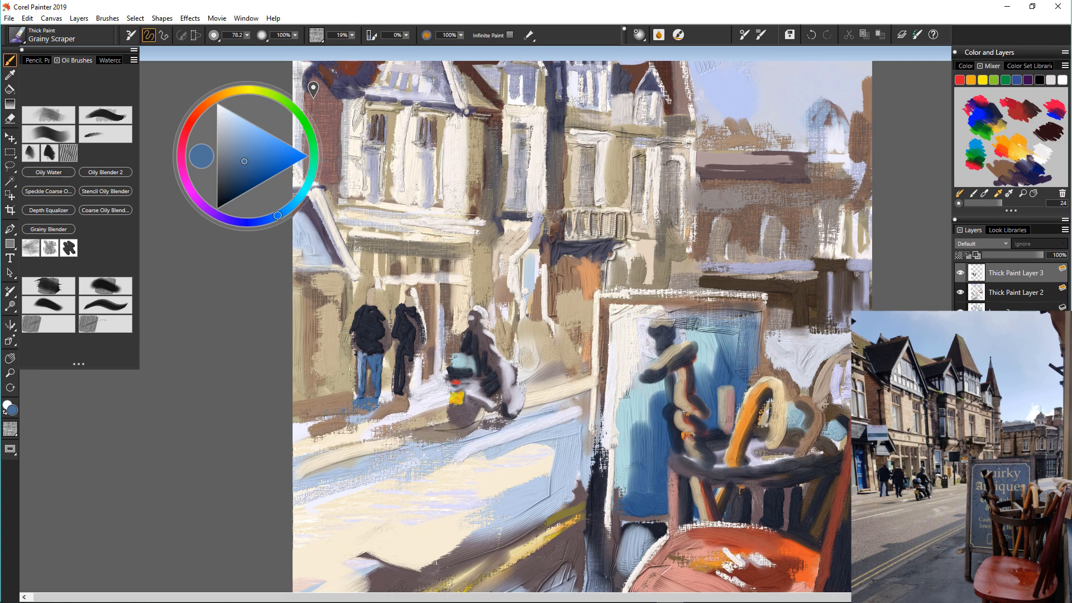
left_click_drag(403, 368, 395, 419)
Paint both pedestrians' heads in skin and hair tones with Grainy Thick And Wet, adding off-white highlights to the right-hand one
left_click(408, 294, "alt")
left_click(49, 285)
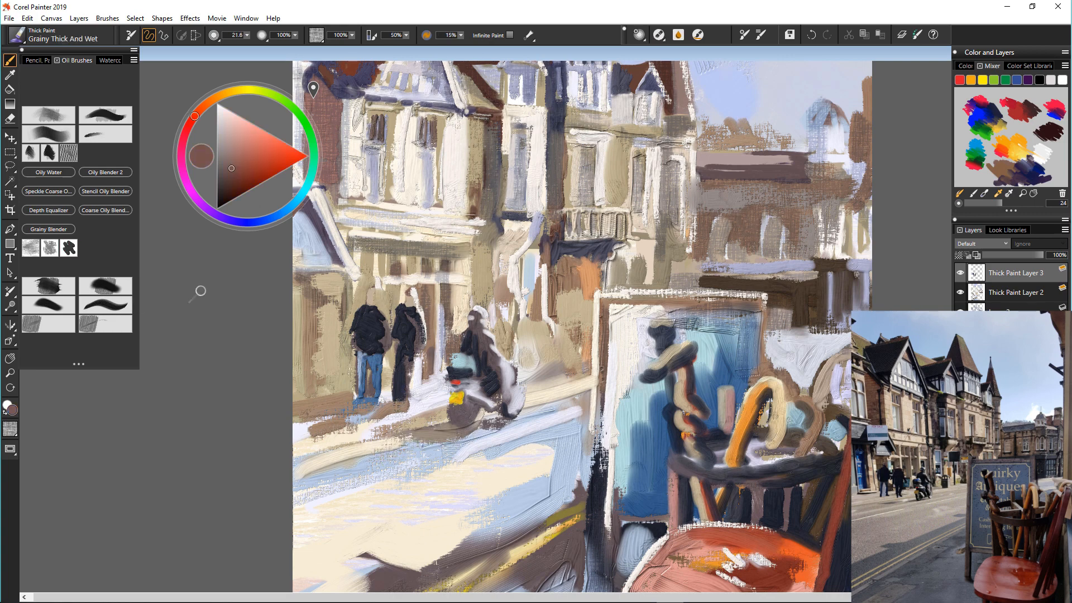
left_click(413, 279, "alt")
mouse_move(409, 290)
left_mouse_down()
mouse_move(412, 301)
mouse_move(377, 302)
left_mouse_up()
left_click(408, 318, "alt")
left_click(439, 296, "alt")
left_click(385, 279, "alt")
left_click(587, 340, "alt")
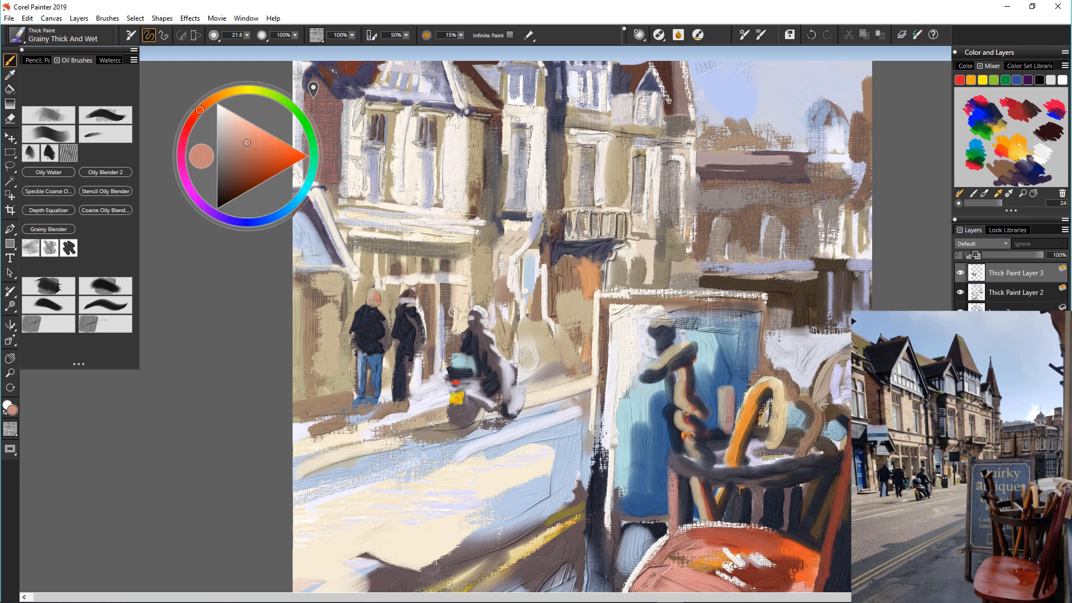
Paint blue and dark navy vertical strokes for the shopfront to the left of the pedestrians
left_click(368, 371, "alt")
mouse_move(314, 310)
left_mouse_down()
mouse_move(339, 308)
mouse_move(338, 378)
left_mouse_up()
left_click_drag(320, 311, 334, 350)
left_click(366, 329, "alt")
mouse_move(320, 313)
left_mouse_down()
mouse_move(323, 373)
mouse_move(308, 386)
left_mouse_up()
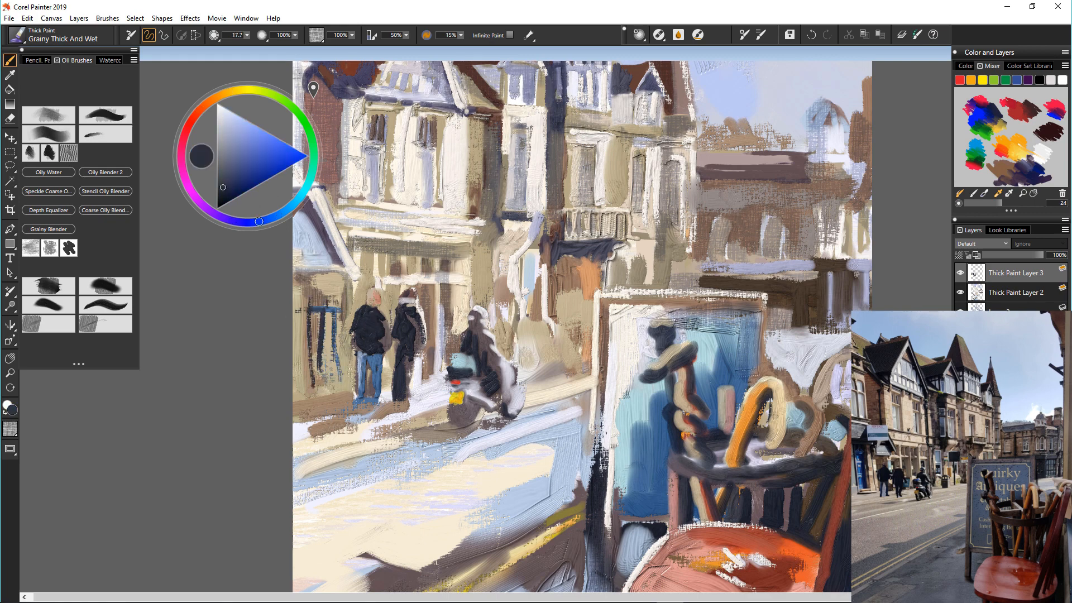
Paint a small blue block beside the right-hand pedestrian's legs
left_click(368, 378, "alt")
left_click_drag(417, 359, 426, 387)
left_click(430, 398, "alt")
Paint a small dark-framed doorway with pale blue and beige details between the motorcyclist and the sign
left_click(460, 412, "alt")
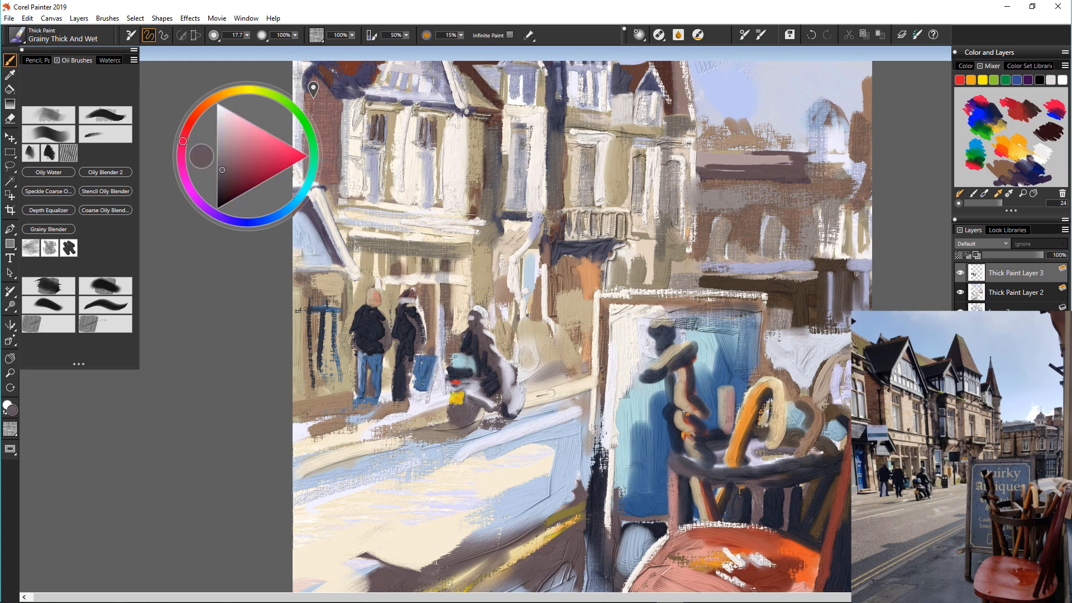
mouse_move(536, 352)
left_mouse_down()
mouse_move(544, 374)
mouse_move(558, 372)
mouse_move(565, 341)
mouse_move(572, 365)
left_mouse_up()
left_click(517, 385, "alt")
left_click(461, 360, "alt")
left_click(545, 360, "alt")
left_click(534, 373, "alt")
left_click(577, 338, "alt")
mouse_move(536, 338)
left_mouse_down()
mouse_move(534, 378)
mouse_move(573, 380)
left_mouse_up()
left_click(564, 385, "alt")
left_click_drag(568, 384, 546, 385)
scroll(501, 447, "down", 5)
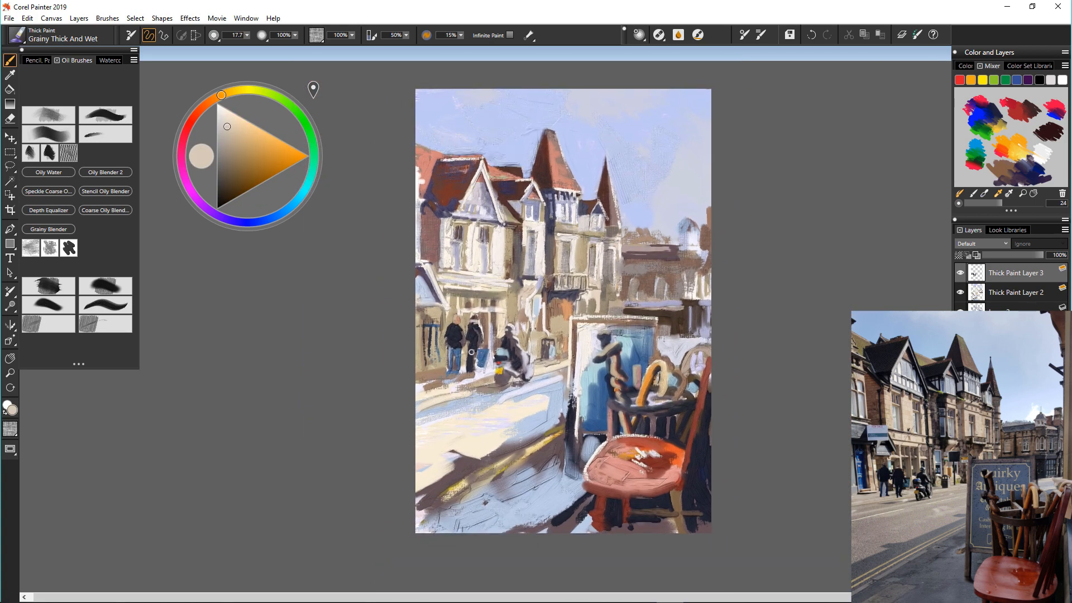
Refine the two pedestrians' bodies and legs with lighter and darker sampled strokes
left_click(475, 341, "alt")
left_click(468, 381, "alt")
scroll(477, 362, "up", 5)
mouse_move(476, 336)
left_mouse_down()
mouse_move(462, 386)
mouse_move(453, 379)
left_mouse_up()
mouse_move(453, 322)
left_mouse_down()
mouse_move(444, 380)
mouse_move(446, 370)
mouse_move(452, 383)
left_mouse_up()
left_click(447, 321, "alt")
left_click_drag(467, 336, 473, 385)
left_click(487, 357, "alt")
Deepen the two pedestrians and the far-left shopfront with dark vertical strokes
left_click_drag(458, 326, 456, 379)
left_click(473, 329, "alt")
left_click_drag(483, 342, 472, 386)
left_click_drag(436, 325, 428, 373)
left_click_drag(412, 322, 412, 366)
key("ctrl+0")
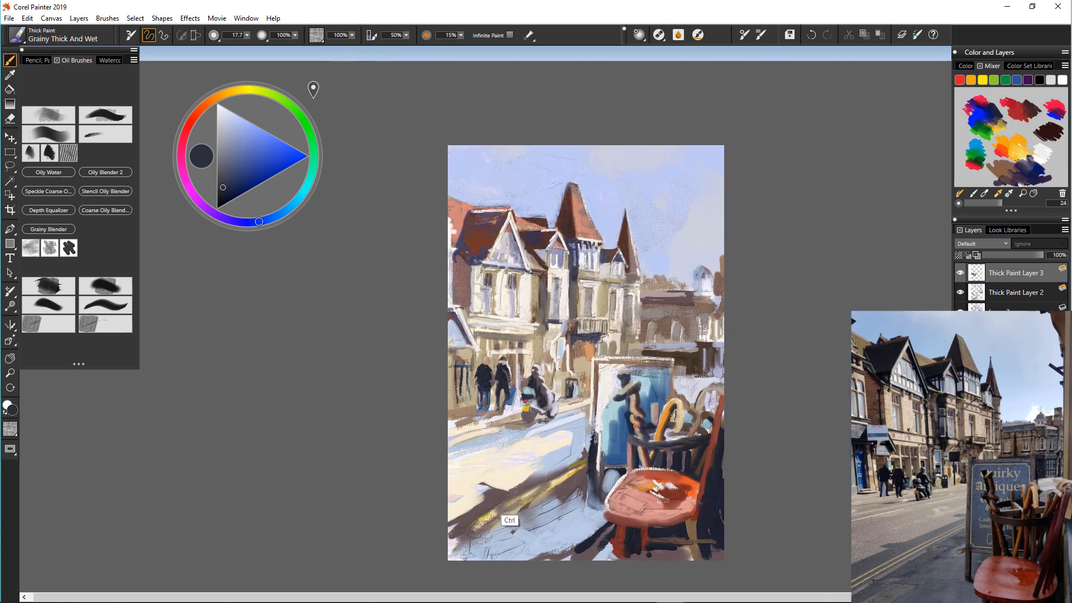
Add thick off-white highlights to the dark walking-stick handle and the knob in front of the sign
scroll(623, 410, "up", 5)
left_click(559, 330, "alt")
left_click_drag(677, 306, 599, 358)
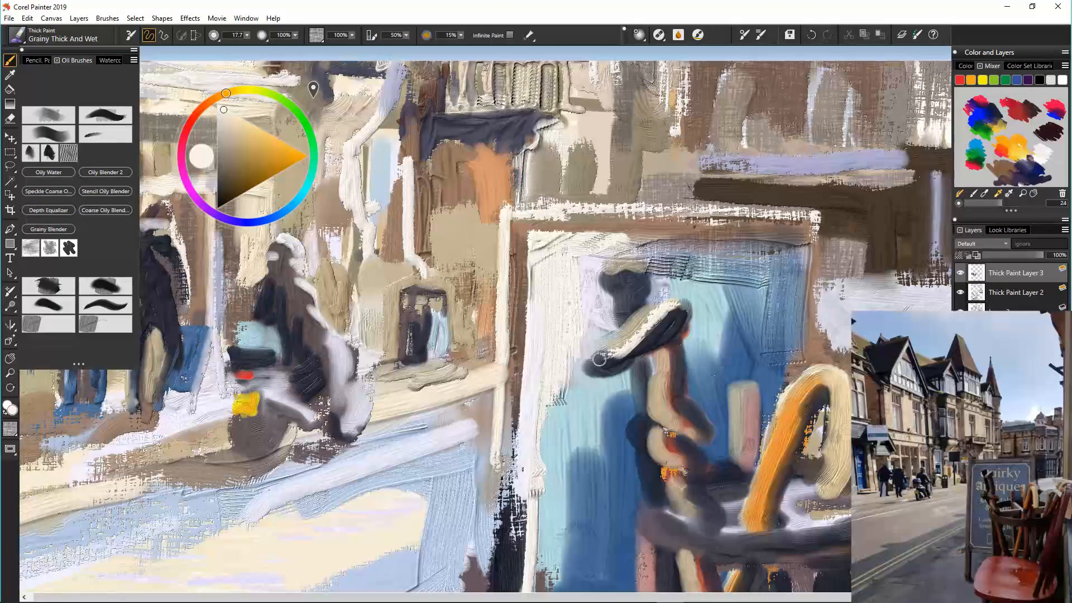
left_click_drag(646, 261, 615, 274)
Paint light orange highlights along the twisted walking stick and the curved cane on the chair
left_click(779, 416, "alt")
left_click(263, 137)
left_click_drag(661, 351, 658, 391)
mouse_move(611, 355)
left_mouse_down()
mouse_move(597, 366)
mouse_move(613, 363)
left_mouse_up()
left_click_drag(686, 428, 659, 398)
left_click_drag(658, 438, 690, 464)
left_click_drag(672, 495, 707, 525)
left_click_drag(804, 401, 742, 526)
left_click_drag(732, 570, 720, 591)
Paint pale highlights down the outer side of the curved cane handle
left_click(836, 378, "alt")
left_click_drag(841, 370, 849, 463)
left_click(845, 394, "alt")
left_click_drag(843, 414, 845, 445)
Resize the brush and paint sampled red-orange strokes on the twisted walking stick in front of the sign
left_click_drag(507, 467, 471, 468)
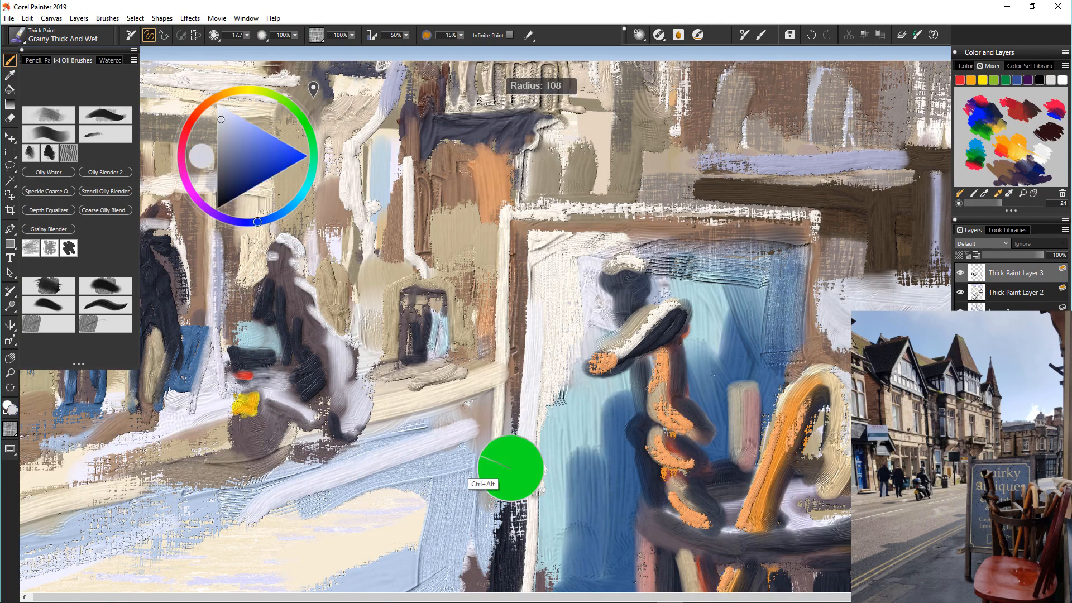
scroll(467, 439, "down", 5)
scroll(472, 432, "up", 1)
left_click(608, 509, "alt")
left_click_drag(544, 397, 546, 411)
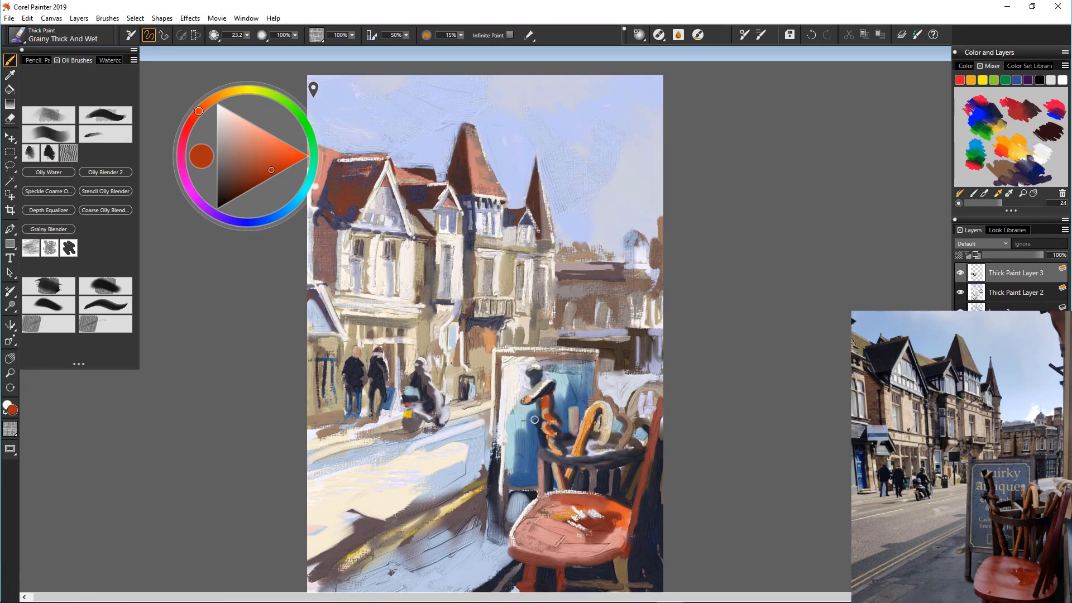
Darken the chair's curved back rail with sampled dark navy paint
left_click(543, 384, "alt")
left_click_drag(547, 455, 572, 463)
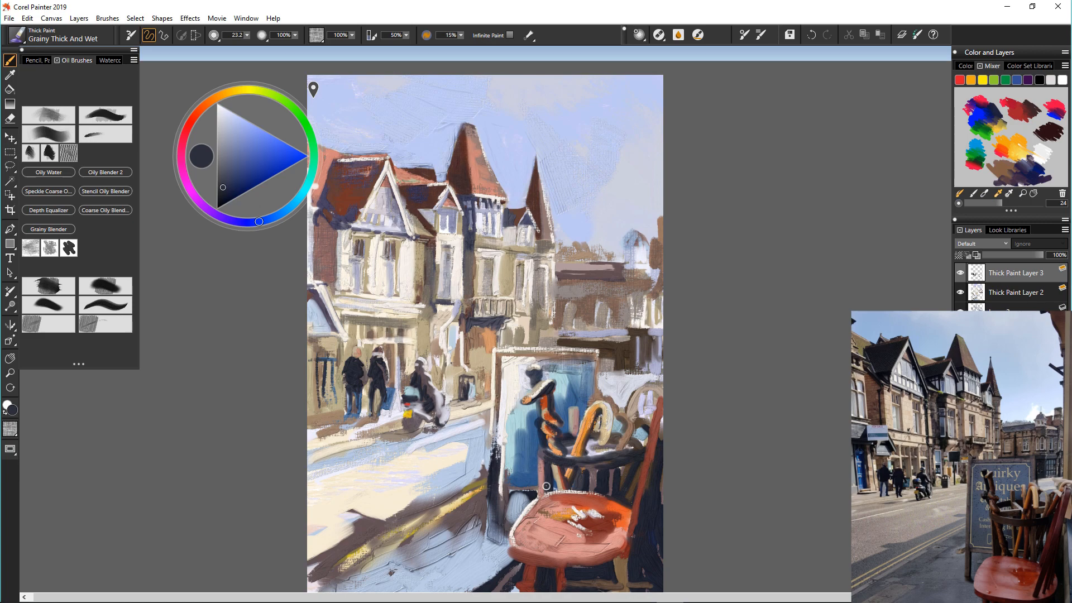
scroll(285, 555, "up", 5)
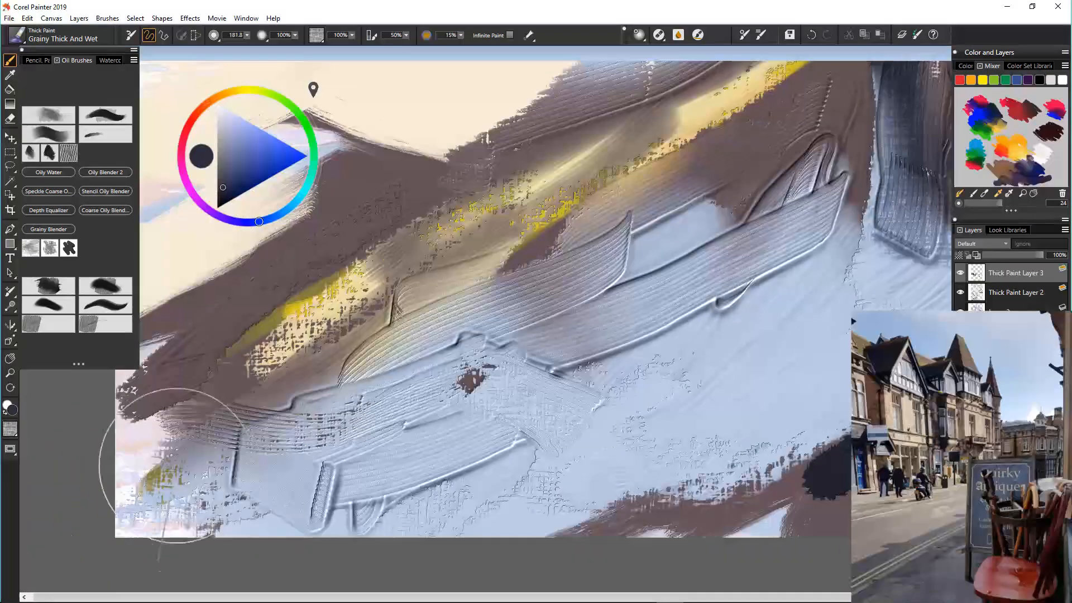
Sign the painting with the artist's name in the canvas's lower-left corner, using thin dark navy strokes at brush size 8.4
left_click_drag(189, 451, 166, 483)
left_click_drag(215, 438, 217, 487)
left_click_drag(227, 474, 291, 485)
mouse_move(338, 424)
left_mouse_down()
mouse_move(335, 491)
mouse_move(351, 494)
left_mouse_up()
left_click_drag(391, 464, 444, 460)
scroll(486, 380, "down", 5)
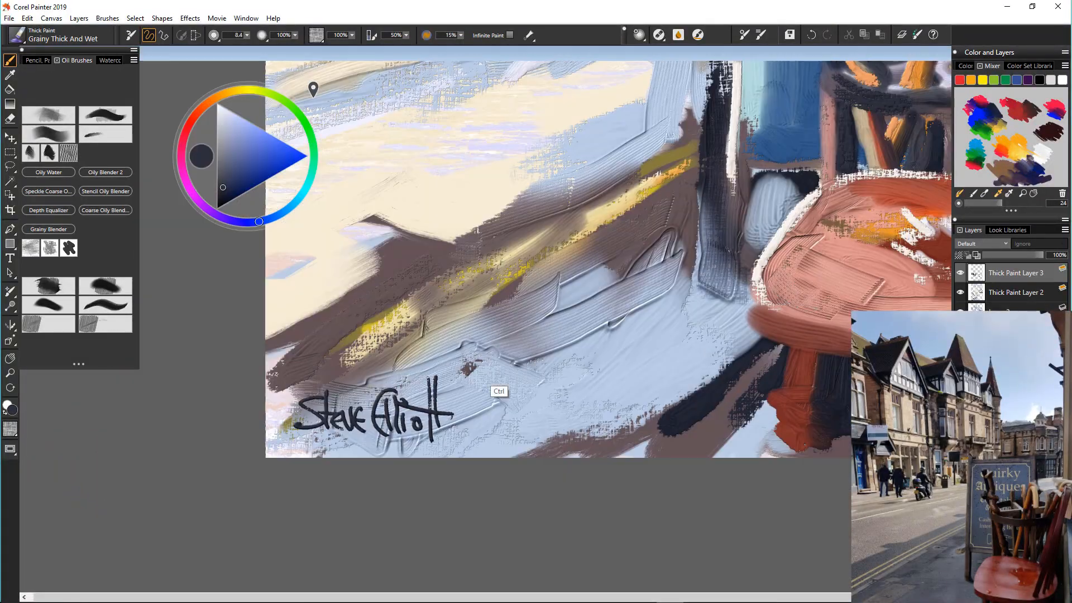
left_click_drag(503, 386, 504, 487)
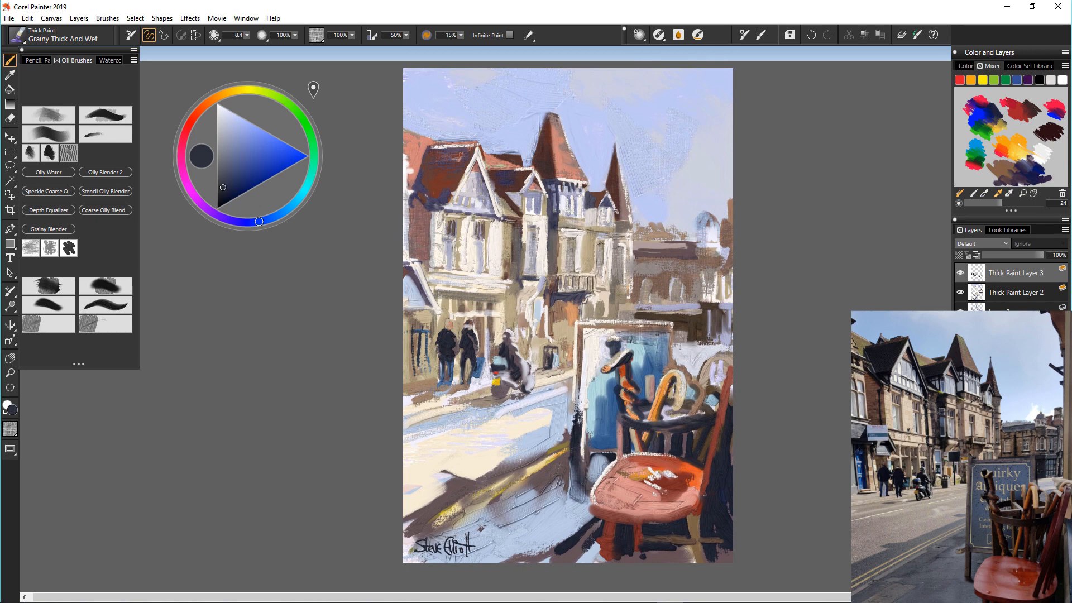